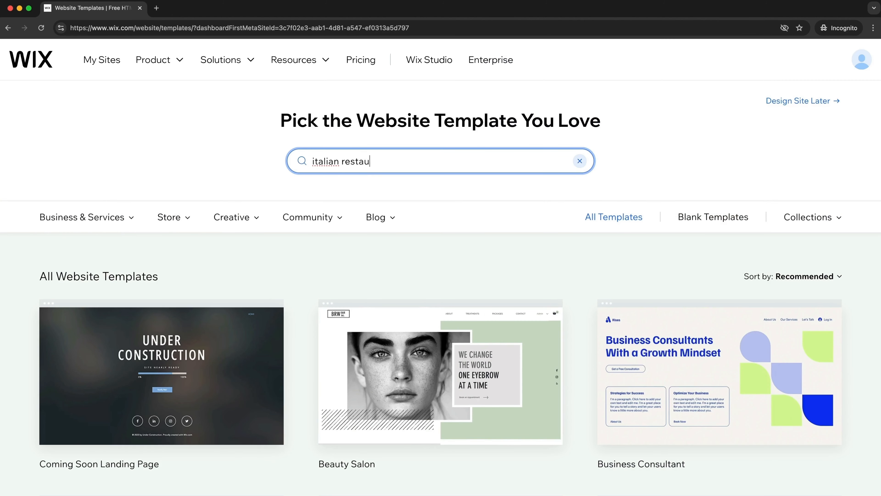
# - Search the website templates for "italian restaurant" and view the matching designs
pyautogui.write('rant')
pyautogui.press('Return')
pyautogui.scroll(-3, 305, 254)
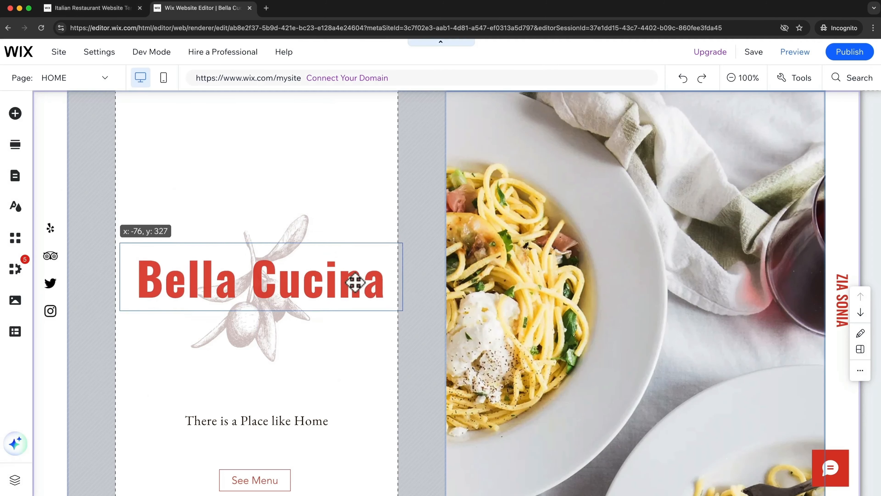
# - Move the Bella Cucina title up above the olive branch illustration on the home page
pyautogui.moveTo(354, 283); pyautogui.dragTo(340, 161)
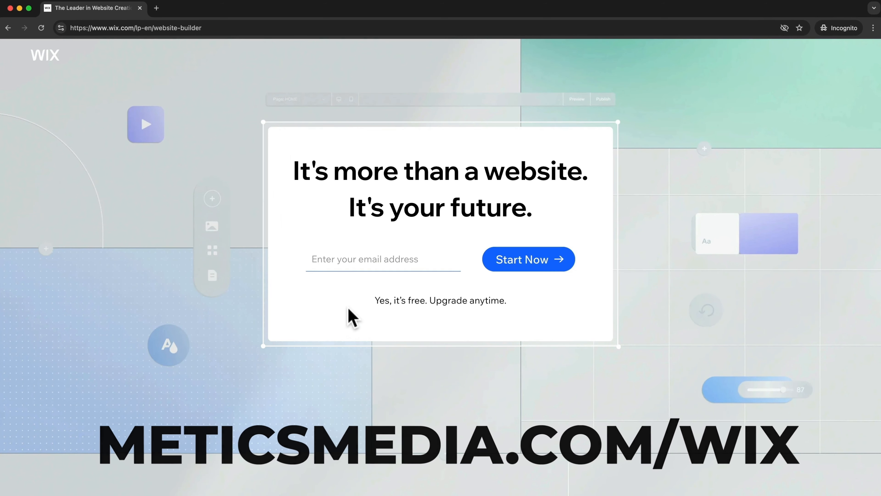
# - Enter the sign-up email address on the website builder page and start creating the account
pyautogui.click(361, 261)
pyautogui.press('super+v')
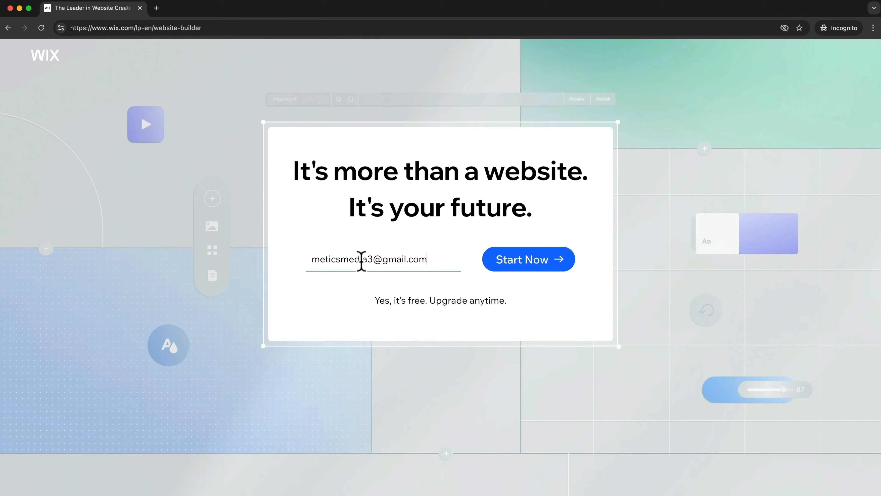
pyautogui.click(549, 275)
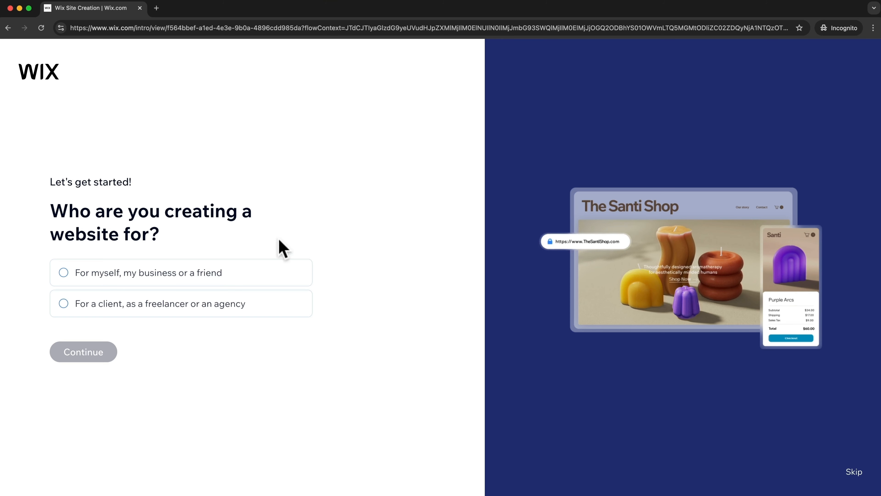
# - Choose to create the website for myself, my business or a friend, and set it up without the AI chat
pyautogui.click(131, 273)
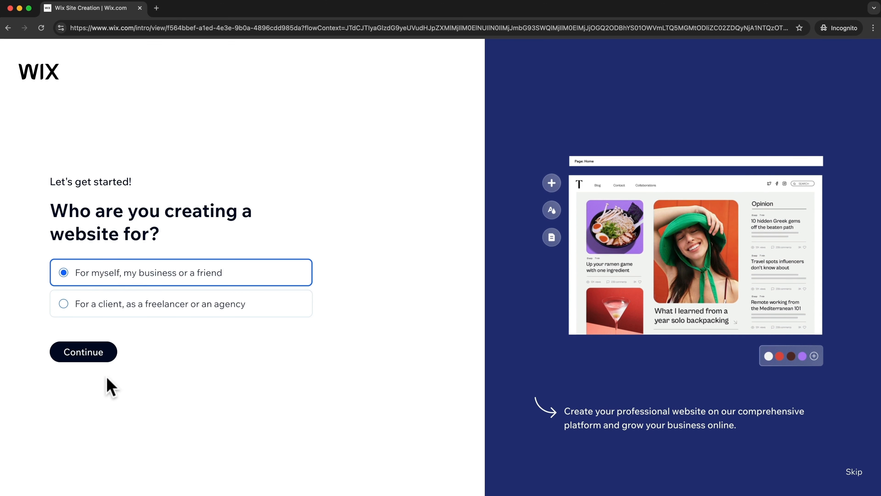
pyautogui.click(98, 360)
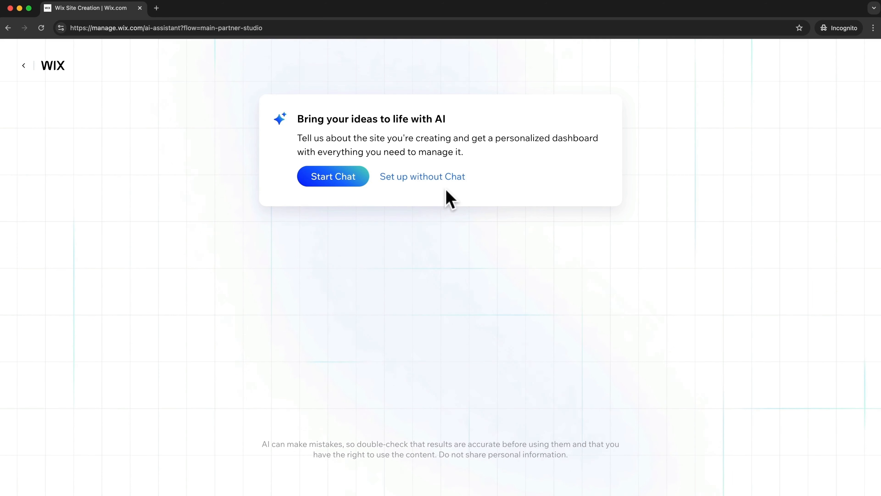
pyautogui.click(424, 186)
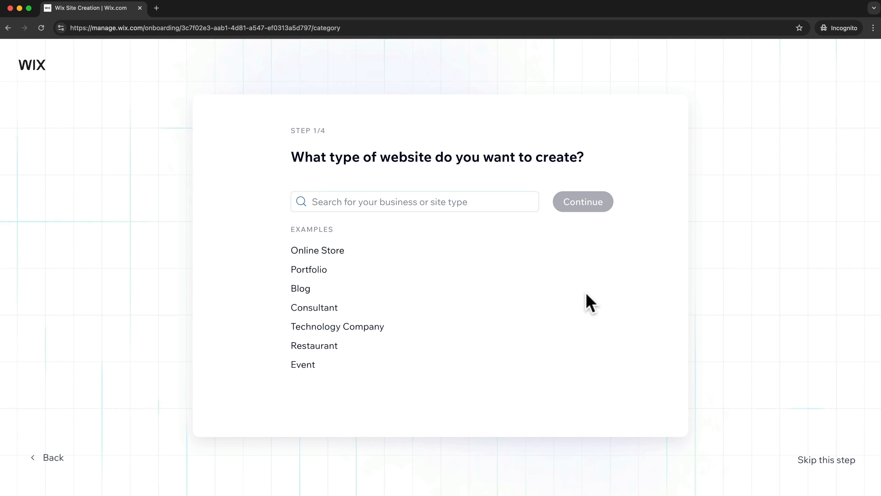
# - Set the website type to Italian Restaurant and continue to the business details
pyautogui.click(417, 203)
pyautogui.write('italian restaurant')
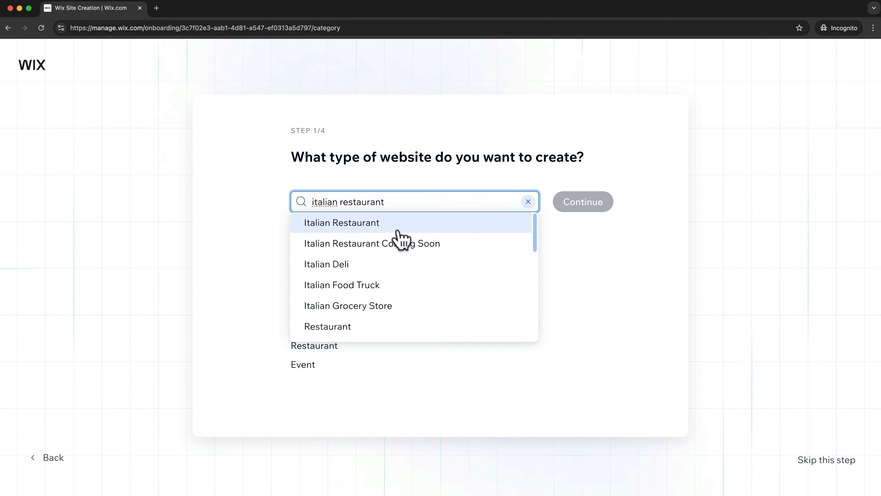
pyautogui.click(366, 226)
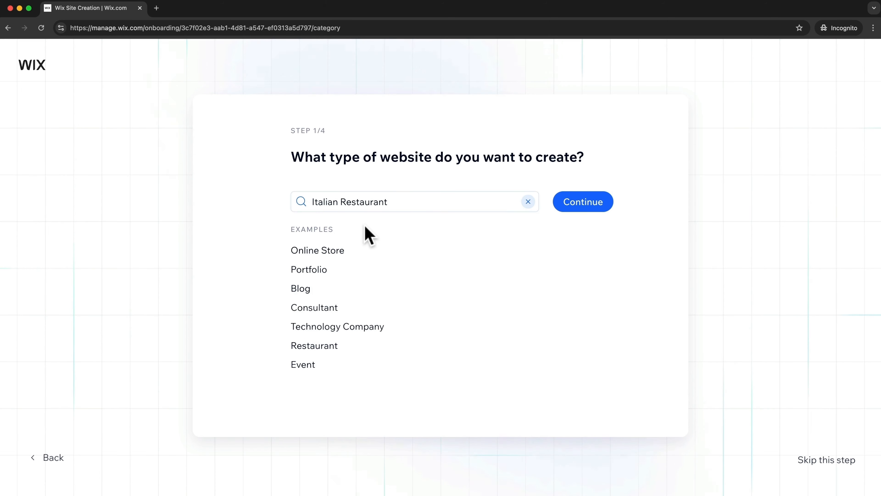
pyautogui.click(591, 211)
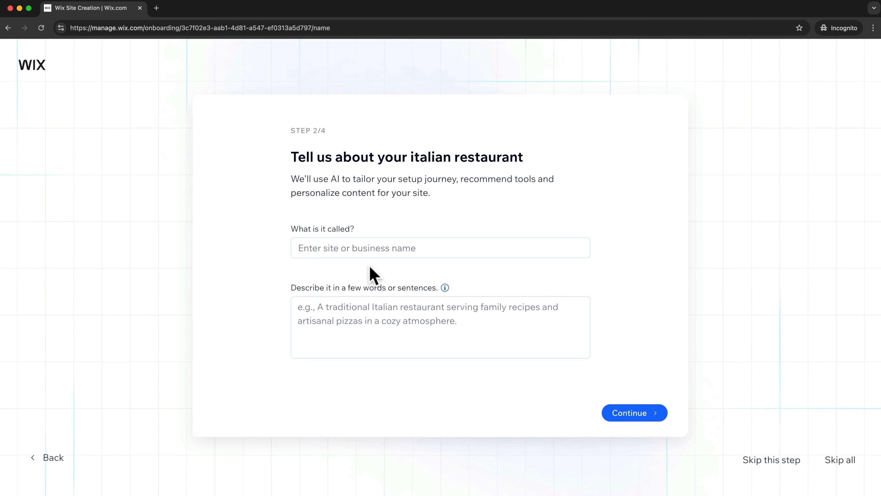
# - Name the restaurant Bella Cucina and describe it as warm and cozy, with handmade pasta, wood-fired pizzas, rich risottos and Italian wines
pyautogui.click(365, 249)
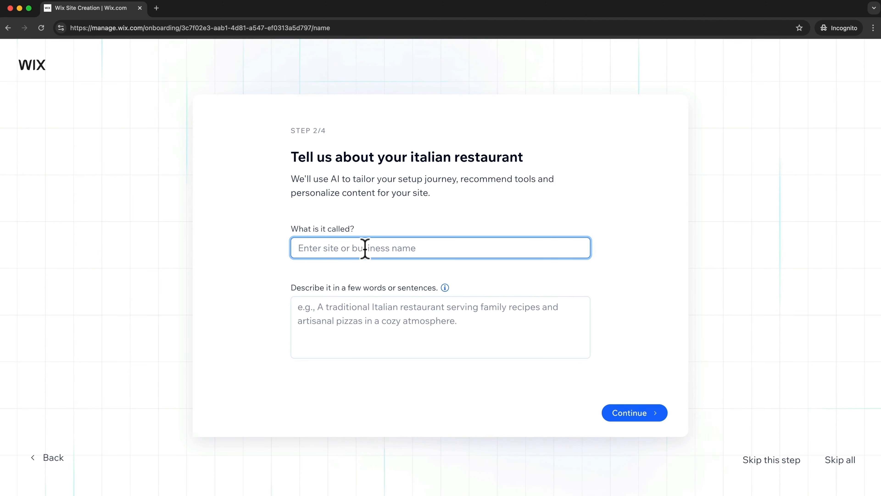
pyautogui.write('Bella Cucina')
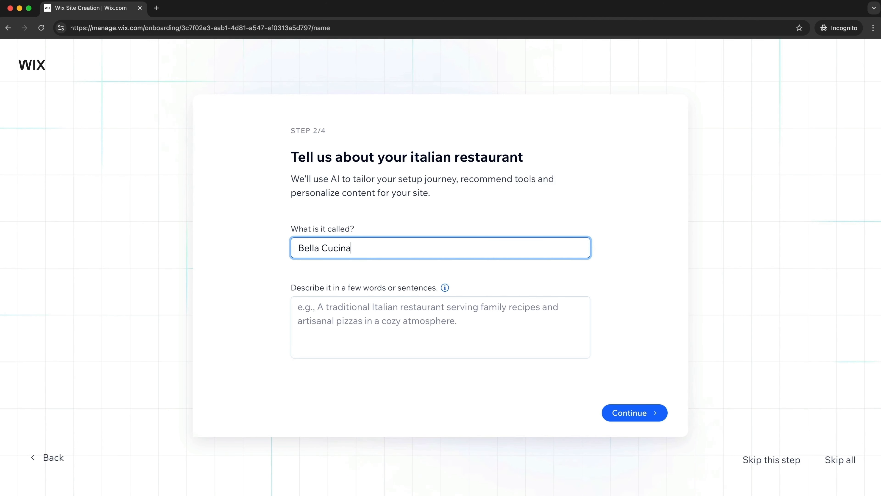
pyautogui.click(350, 309)
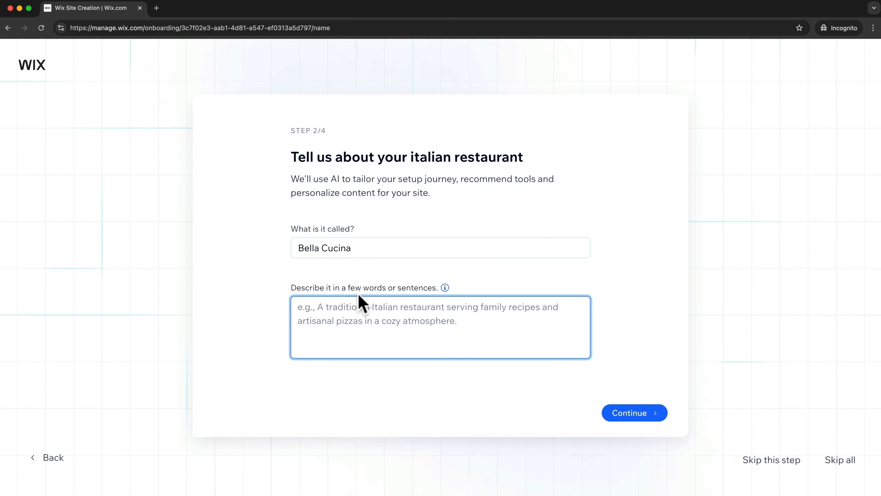
pyautogui.write('Bella Cucina is a warm and cozy Italian restaurant offering traditional dishes like handmade pasta, wood-fired pizzas, and rich risottos. With rustic decor and a selection of Italian wines, it’s the perfect spot for a relaxed and authentic dining experience.')
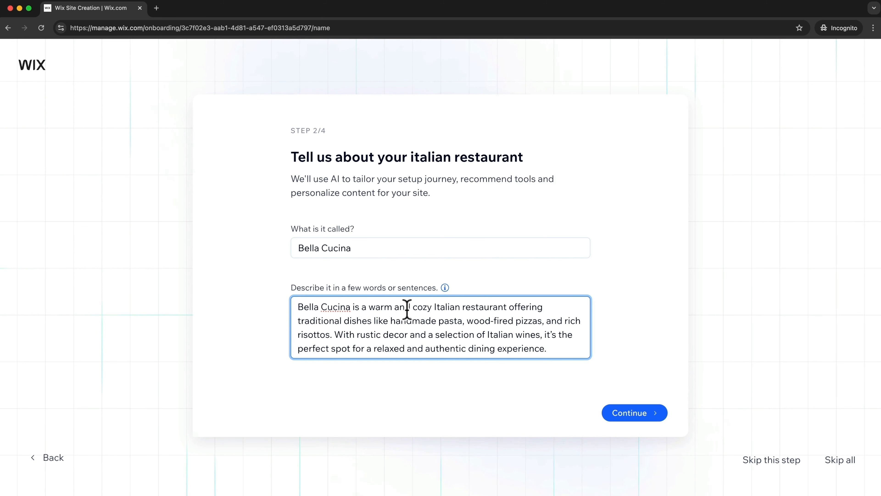
pyautogui.click(483, 392)
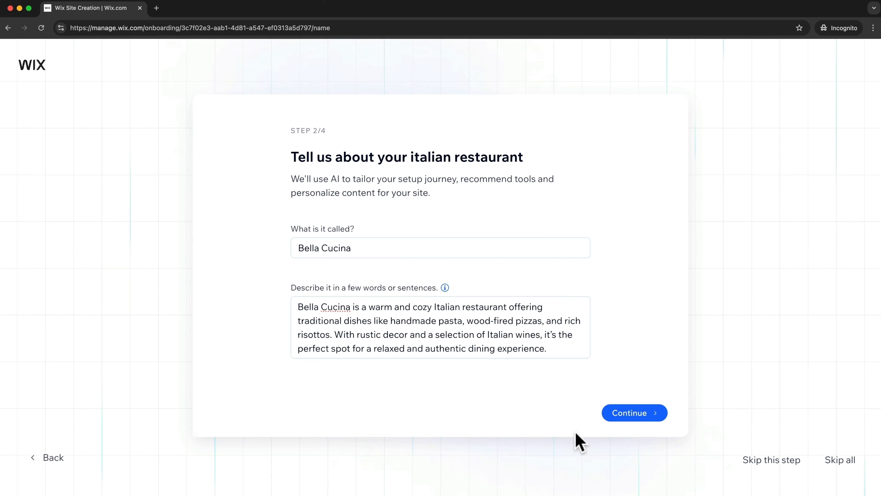
pyautogui.click(644, 418)
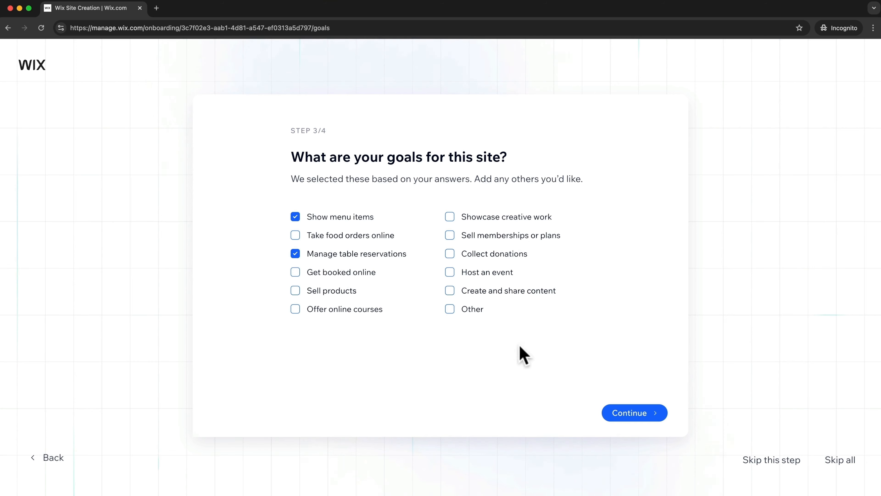
# - Accept the goals Show menu items and Manage table reservations, keep the tool Run your site on mobile, and finish the setup
pyautogui.click(631, 415)
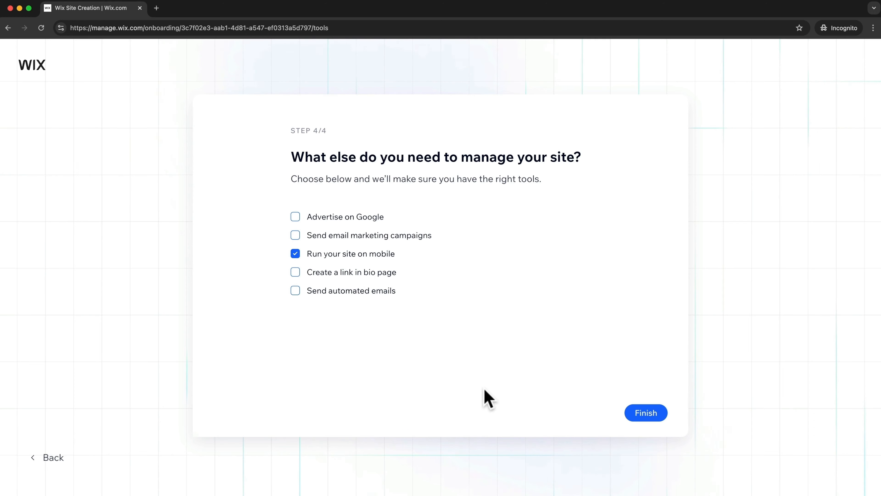
pyautogui.click(647, 416)
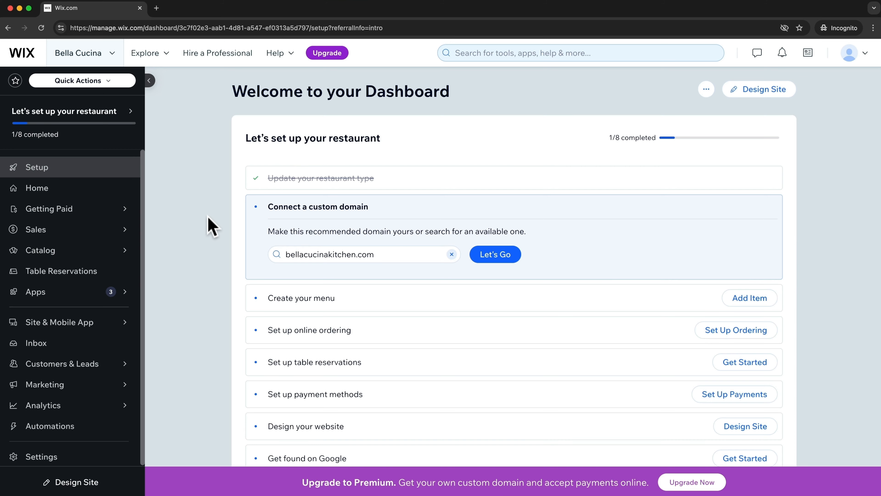
# - Examine the dashboard's site selector and its Getting Paid, Sales, Catalog, Customers & Leads, Marketing and Analytics sections
pyautogui.click(106, 56)
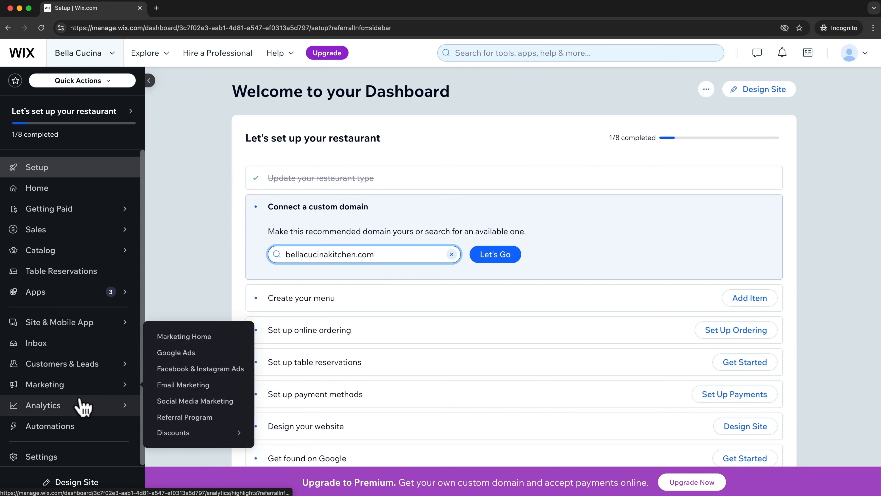
pyautogui.moveTo(59, 237)
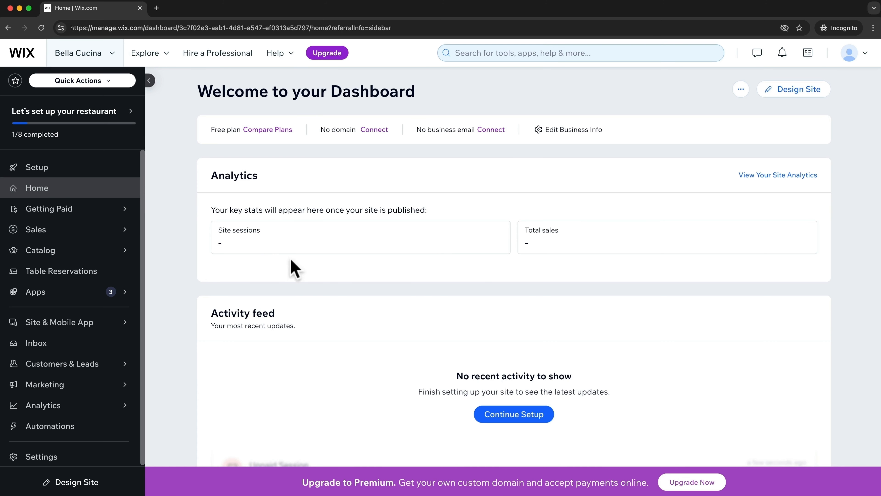
pyautogui.moveTo(98, 216)
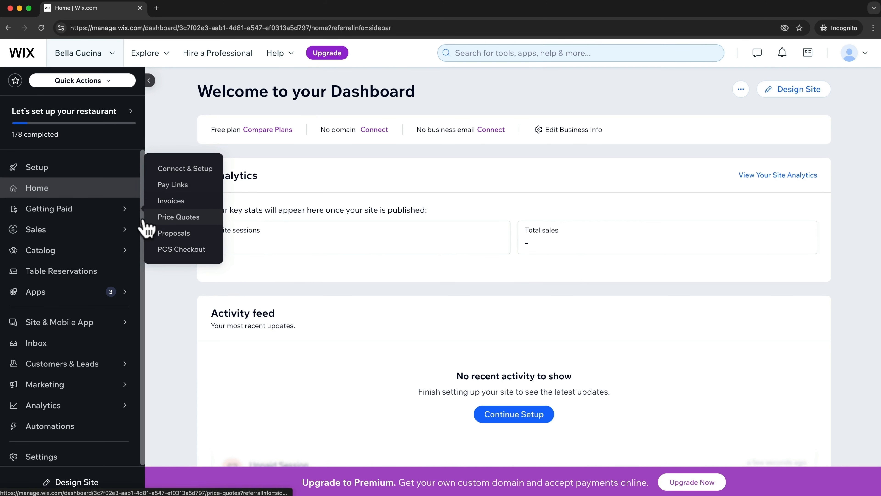
pyautogui.moveTo(108, 233)
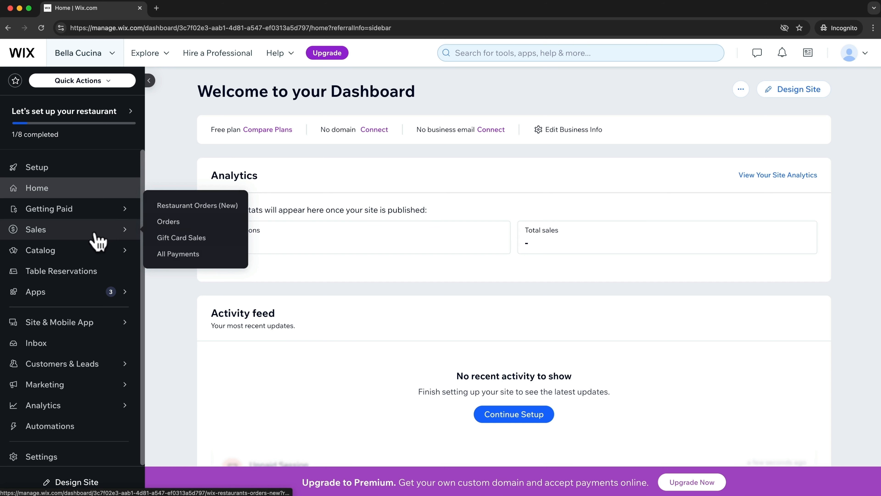
pyautogui.moveTo(83, 256)
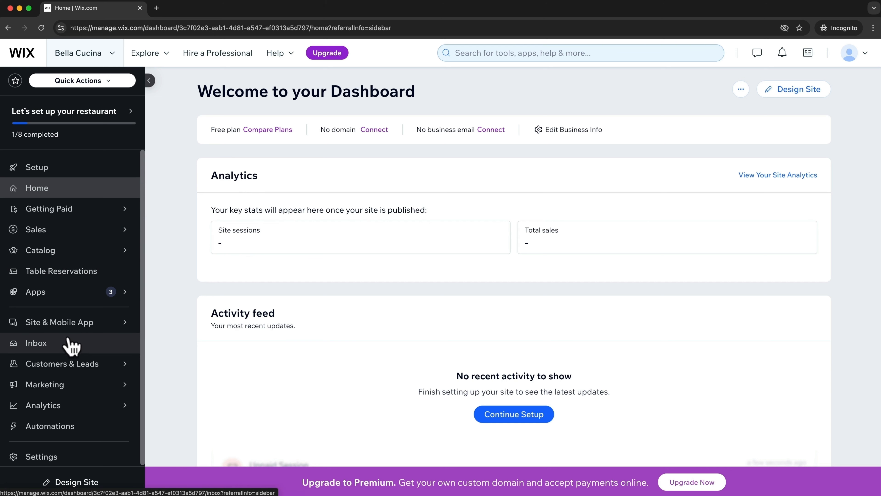
pyautogui.moveTo(97, 368)
pyautogui.moveTo(85, 389)
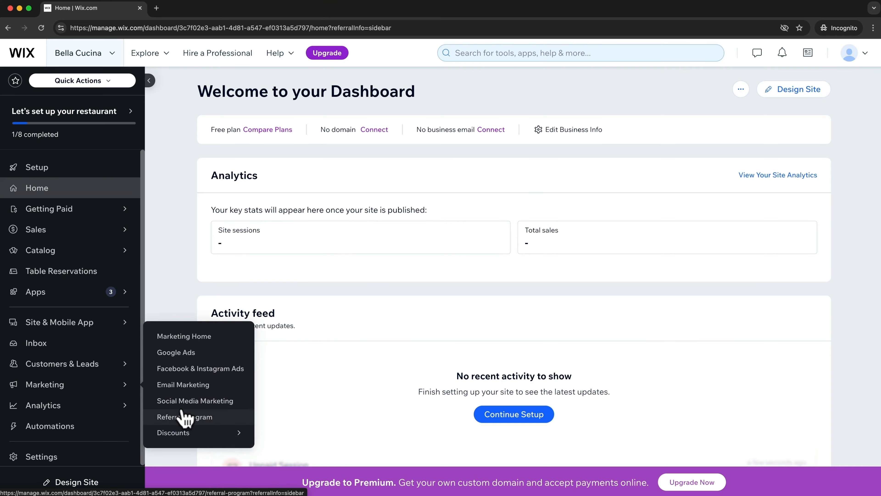
pyautogui.moveTo(95, 416)
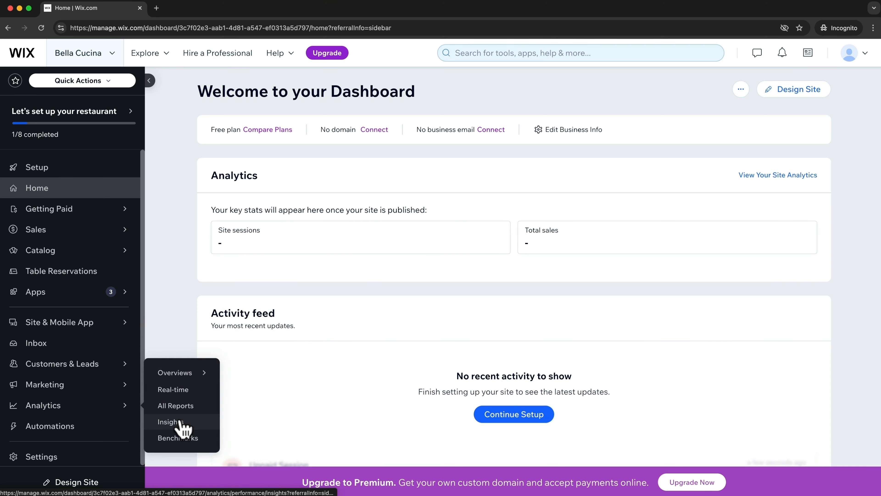
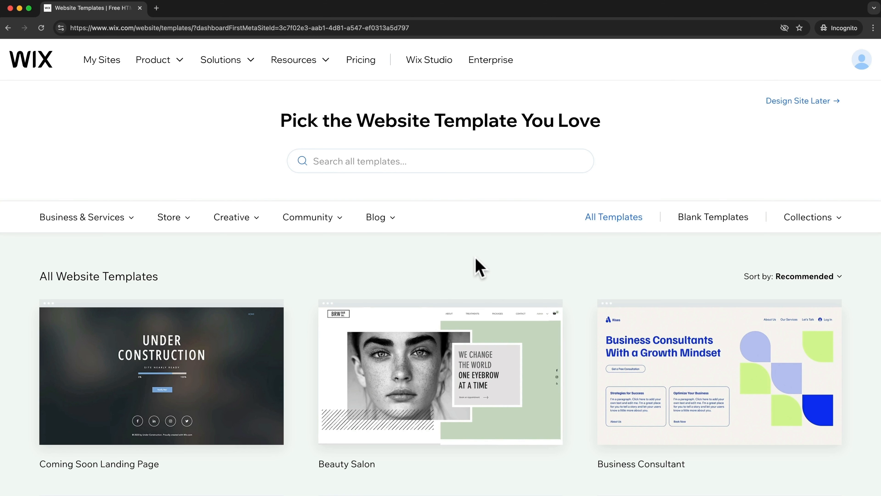
# - Browse the full website template gallery and its Business & Services and Store categories
pyautogui.scroll(-10, 537, 269)
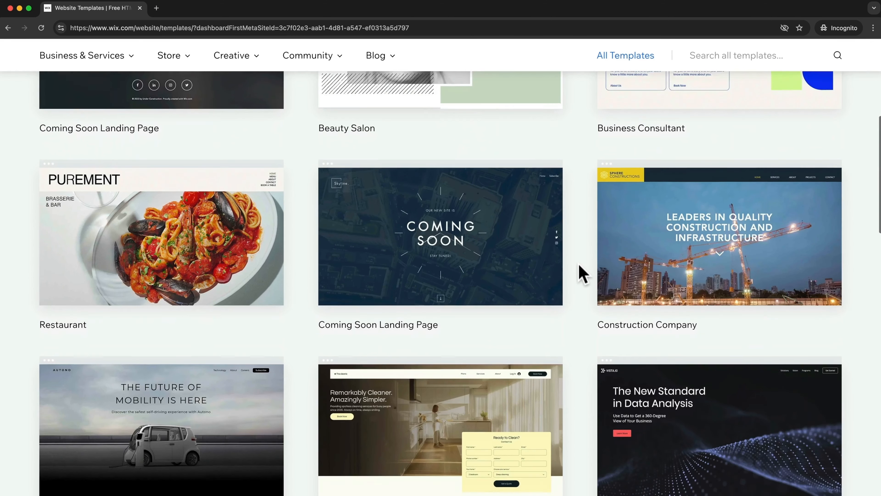
pyautogui.scroll(-8, 583, 274)
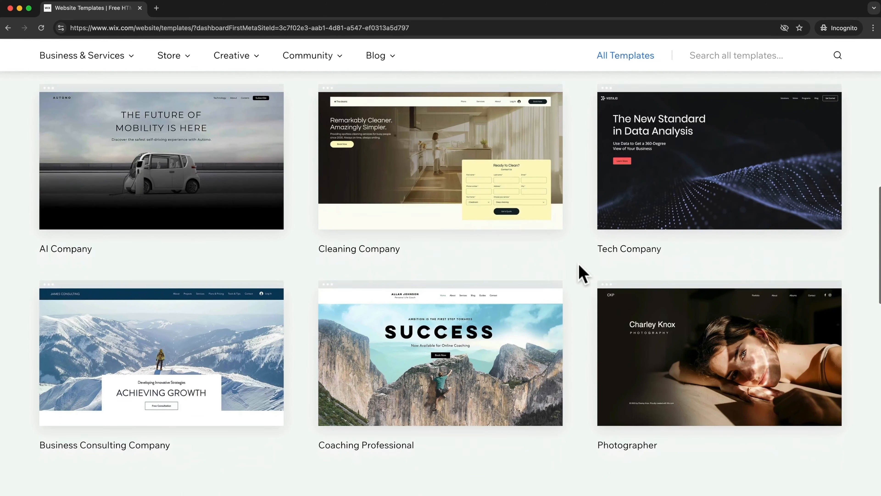
pyautogui.scroll(-4, 583, 275)
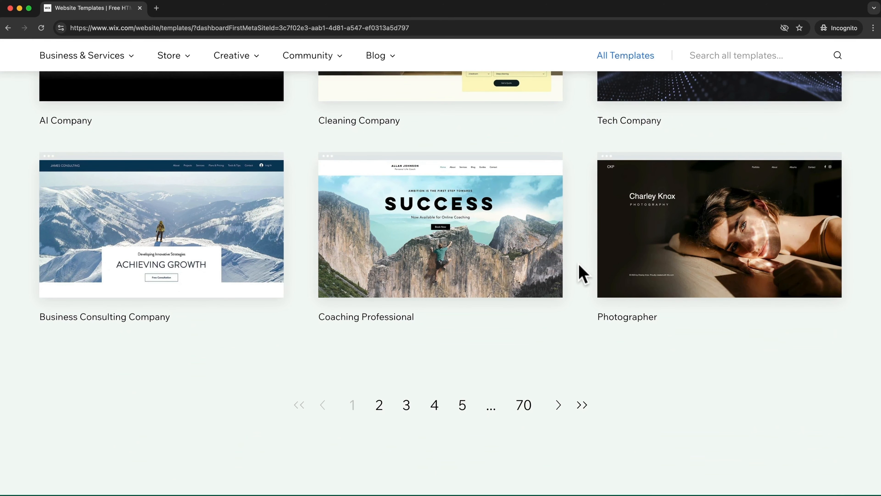
pyautogui.scroll(11, 582, 274)
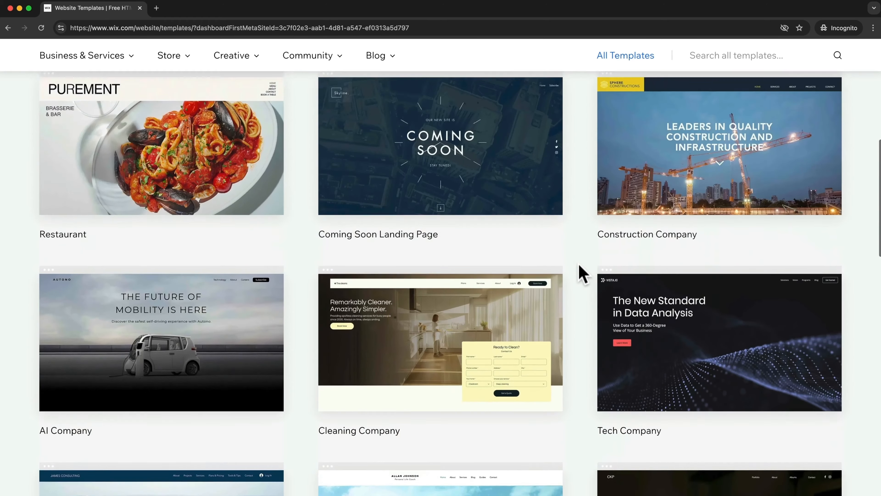
pyautogui.scroll(10, 583, 274)
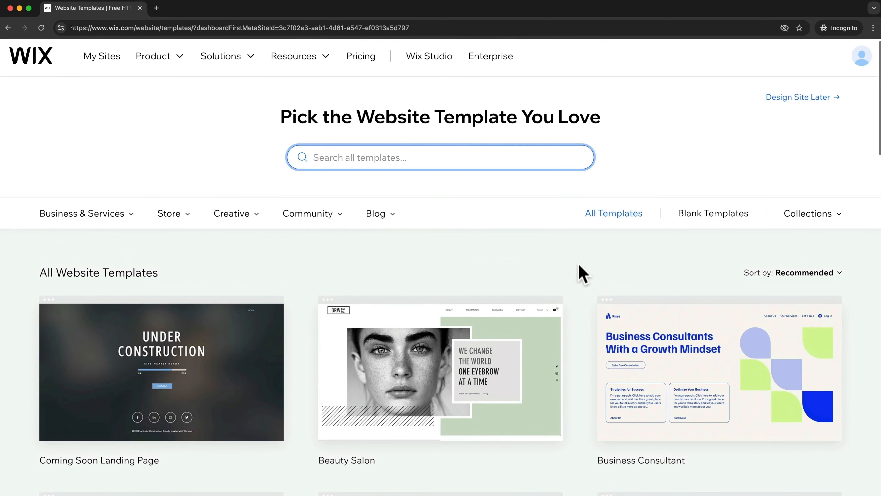
pyautogui.scroll(1, 583, 274)
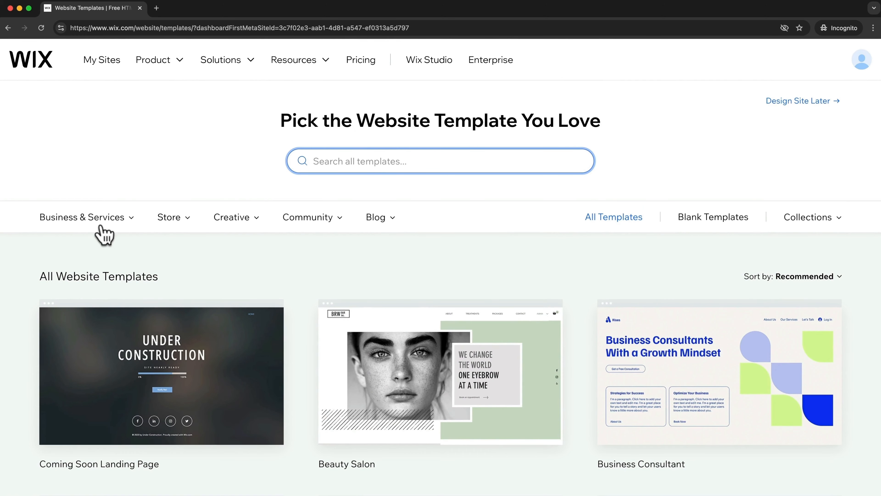
pyautogui.moveTo(102, 228)
pyautogui.moveTo(178, 227)
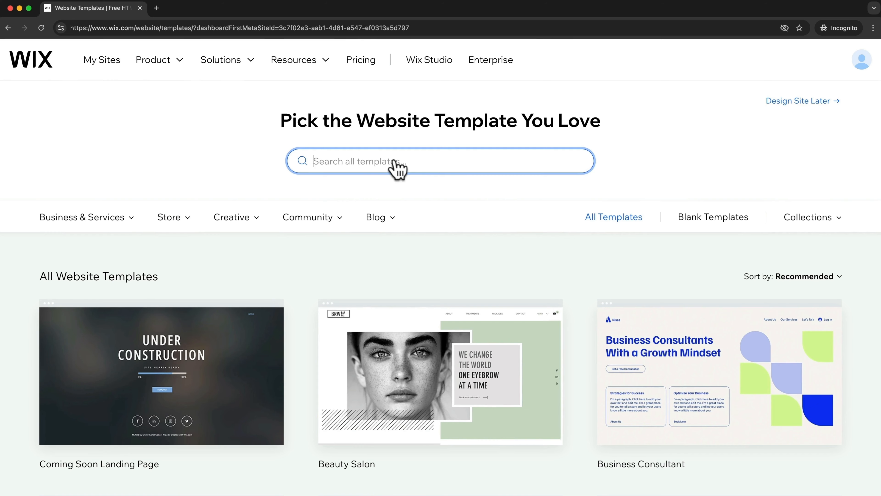
# - Search all templates for "italian restaurant" and look through the results
pyautogui.write('italian restaurant')
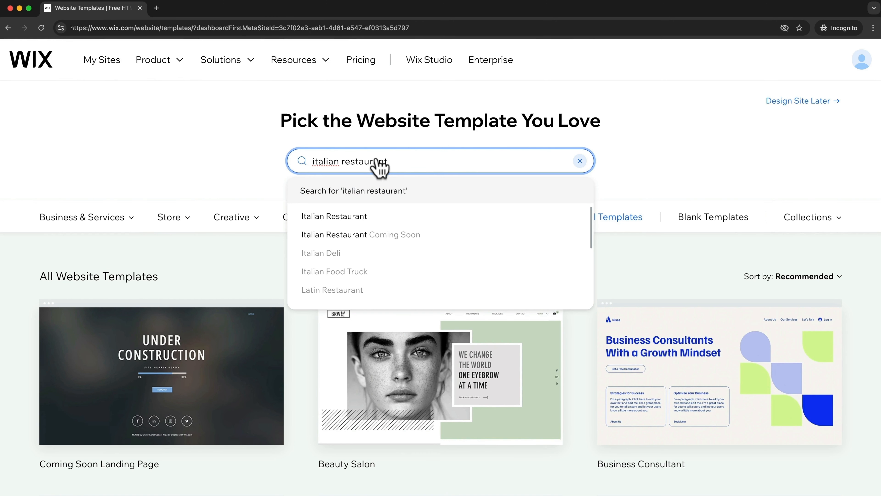
pyautogui.press('Return')
pyautogui.scroll(-2, 309, 243)
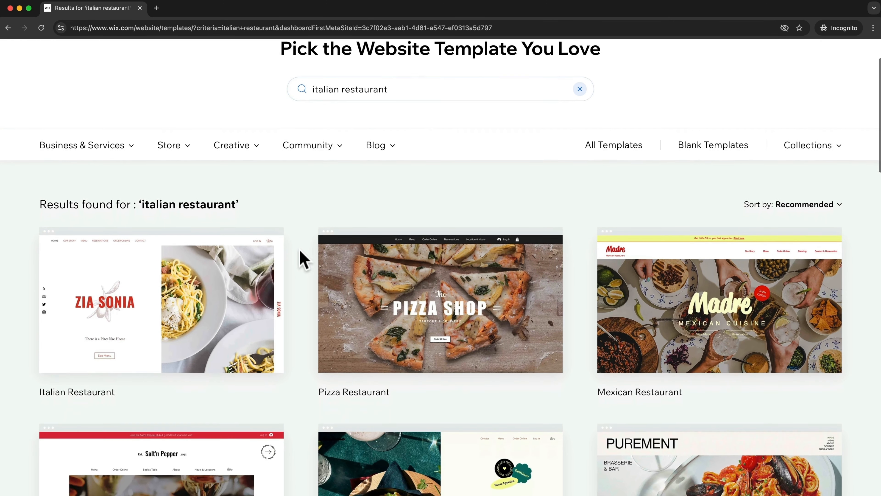
# - Look through all rows of the Italian restaurant template results and return to the first row
pyautogui.scroll(-3, 302, 259)
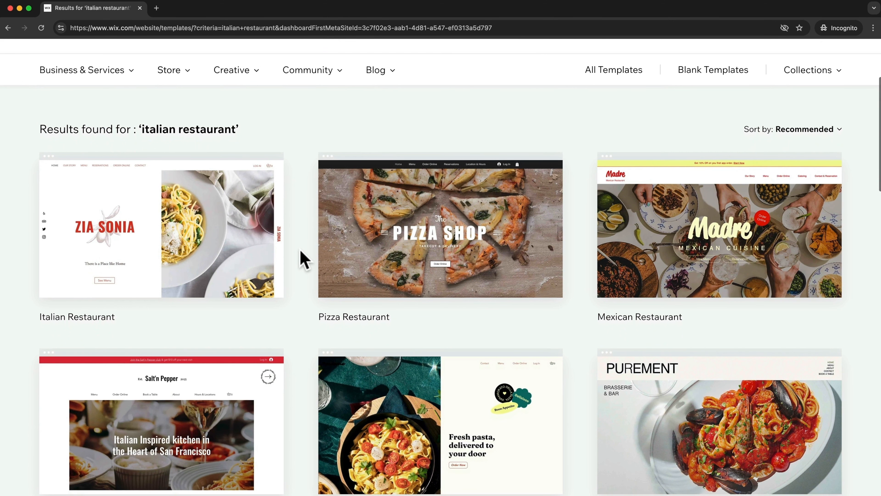
pyautogui.scroll(-1, 305, 260)
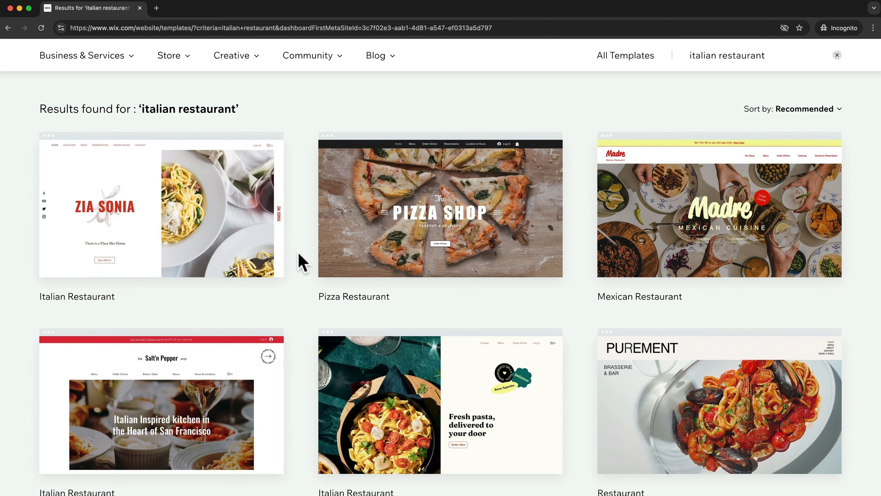
pyautogui.scroll(-1, 302, 261)
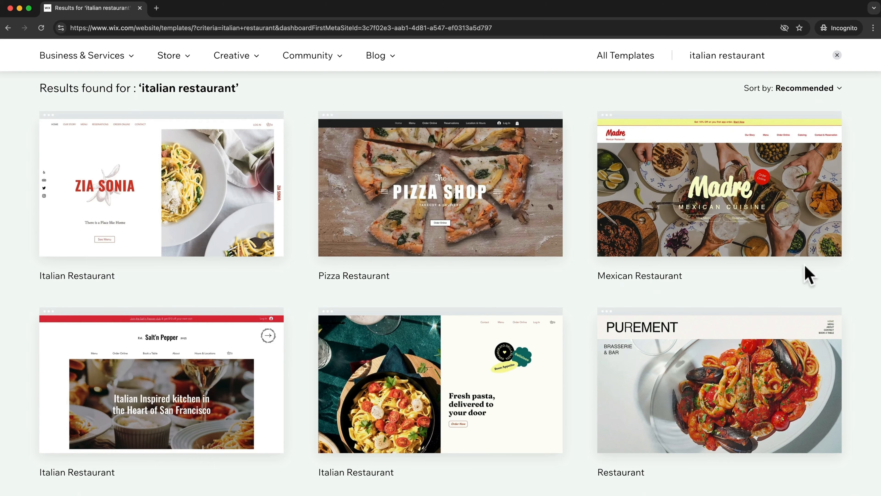
pyautogui.scroll(-5, 629, 230)
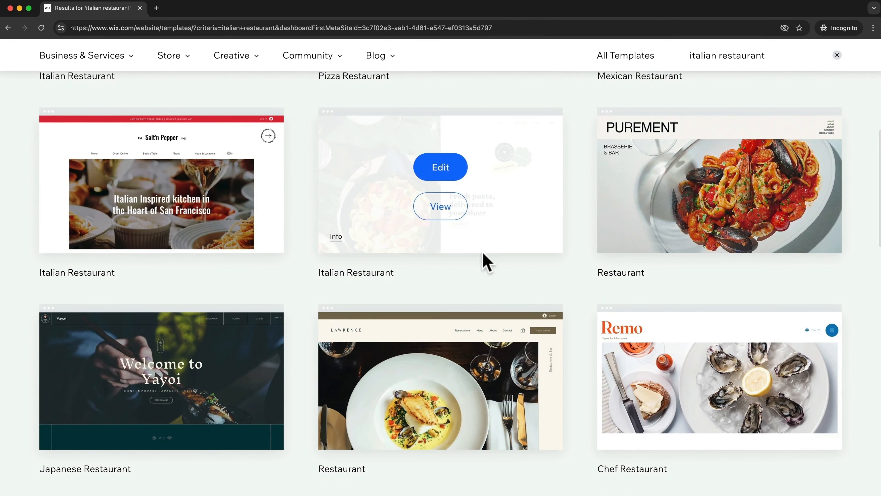
pyautogui.scroll(-6, 484, 258)
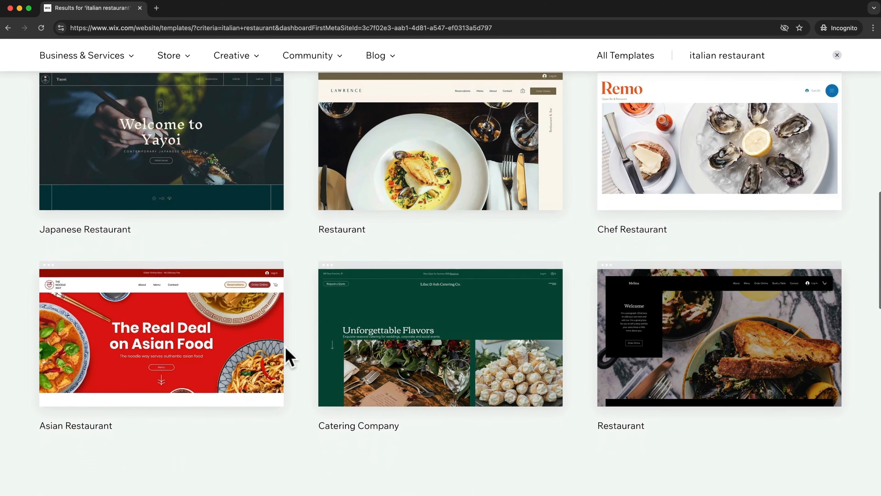
pyautogui.scroll(4, 295, 357)
pyautogui.scroll(10, 298, 355)
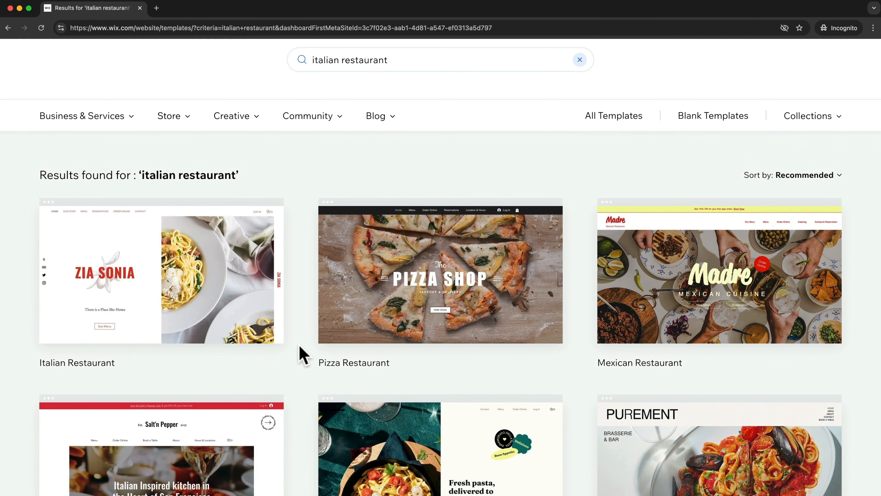
# - Preview the Zia Sonia Italian Restaurant template and look through its desktop home page from the header to the contact section
pyautogui.moveTo(218, 226)
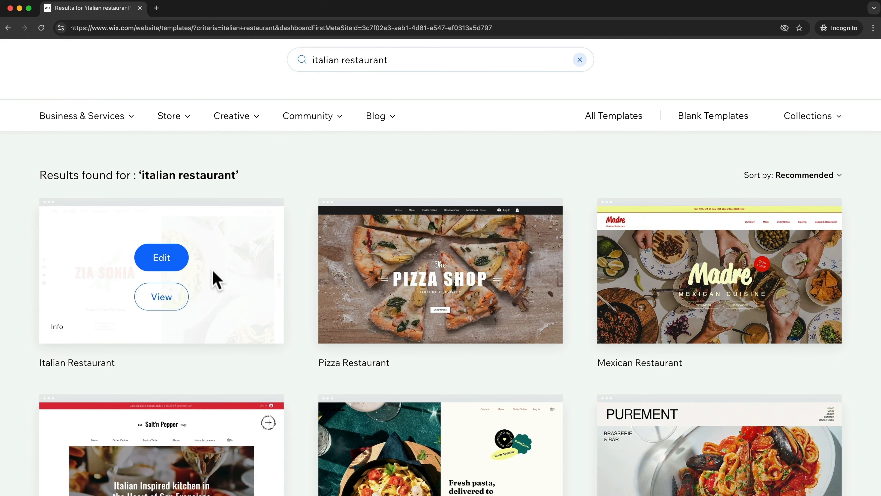
pyautogui.click(166, 305)
pyautogui.scroll(-10, 336, 229)
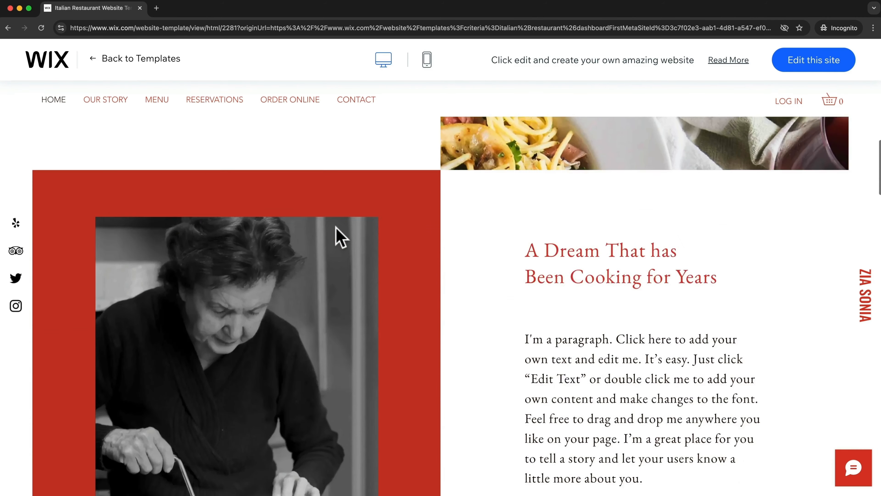
pyautogui.scroll(-15, 338, 237)
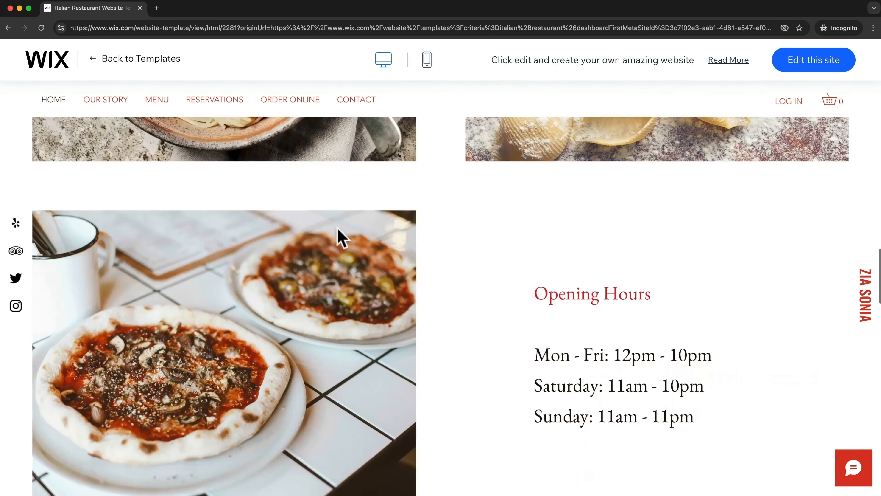
pyautogui.scroll(-15, 342, 237)
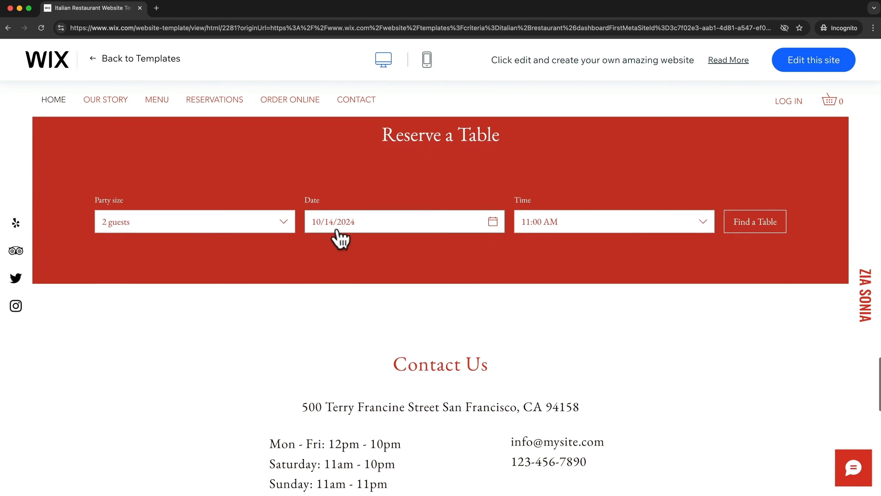
pyautogui.scroll(-5, 341, 238)
pyautogui.scroll(20, 340, 236)
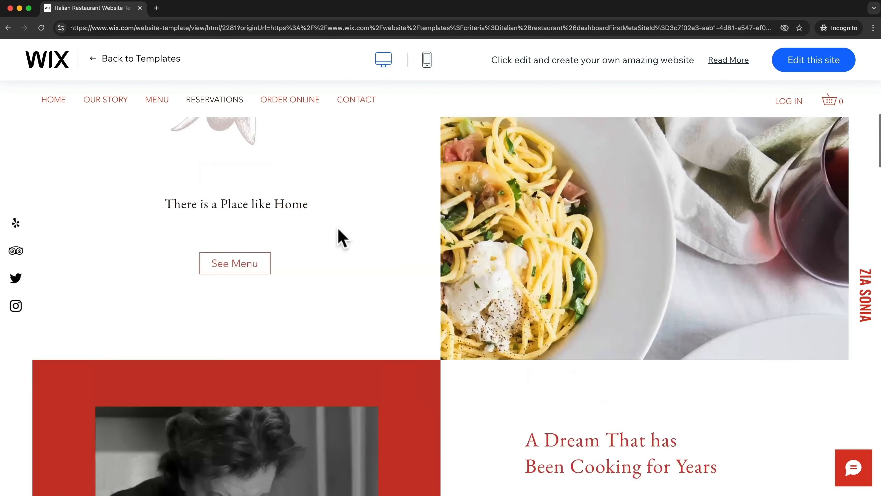
pyautogui.scroll(6, 339, 230)
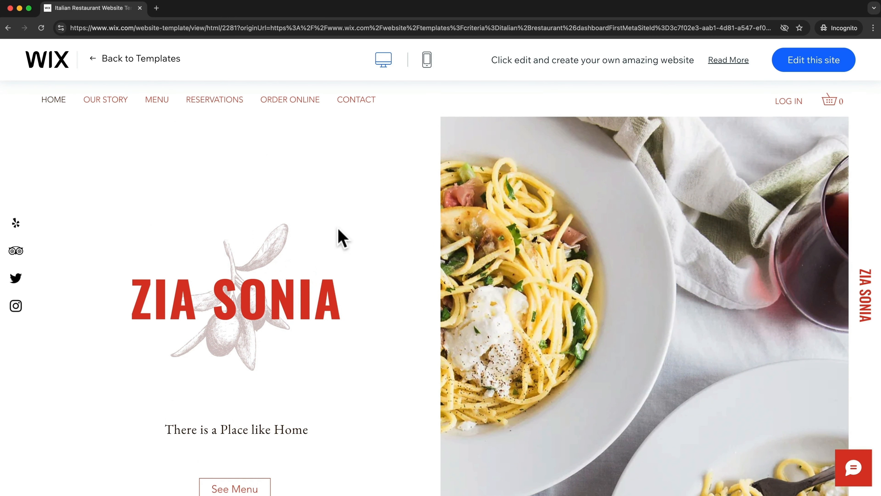
# - Examine the template preview's welcome, story and opening hours sections more closely in the desktop view
pyautogui.scroll(-3, 611, 309)
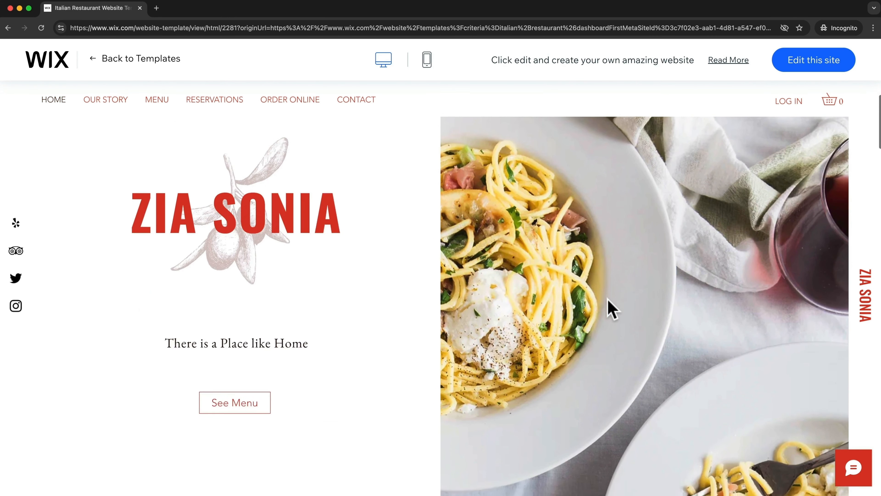
pyautogui.scroll(-3, 612, 309)
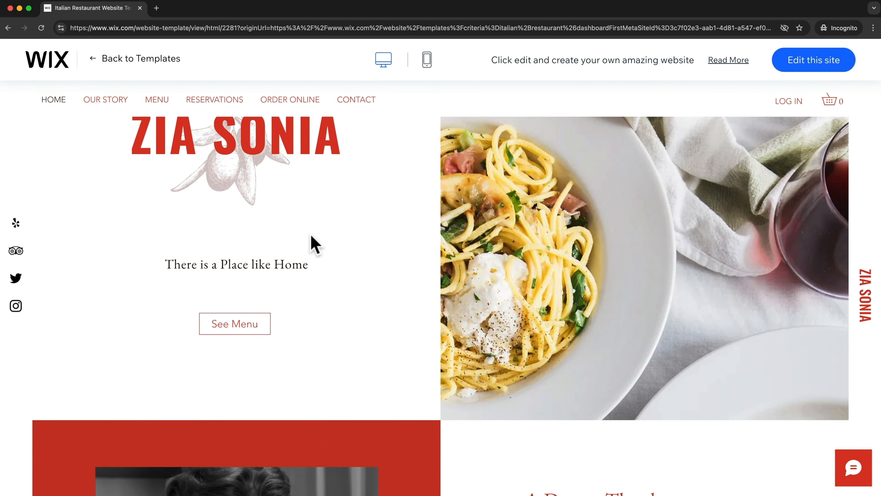
pyautogui.scroll(5, 315, 247)
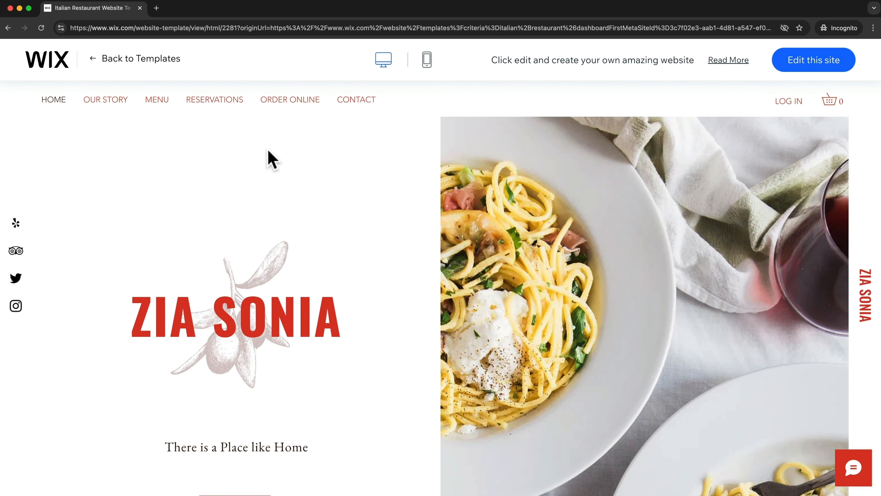
pyautogui.scroll(-10, 552, 317)
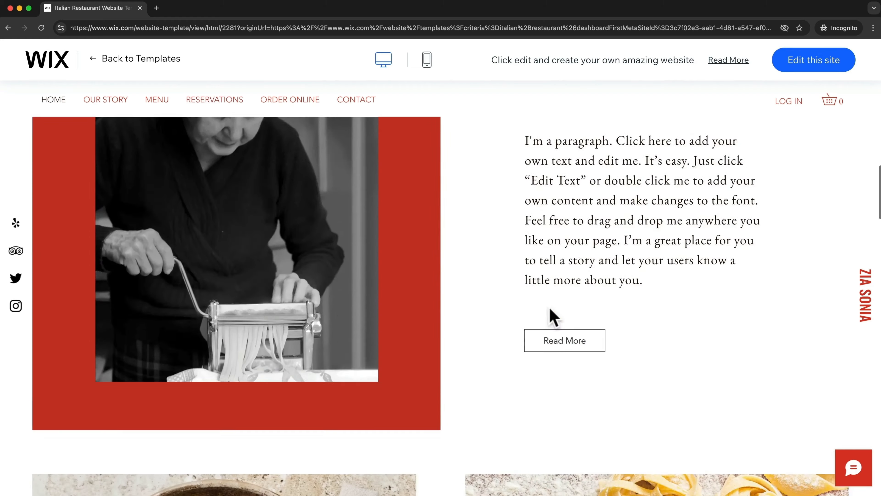
pyautogui.scroll(-20, 472, 256)
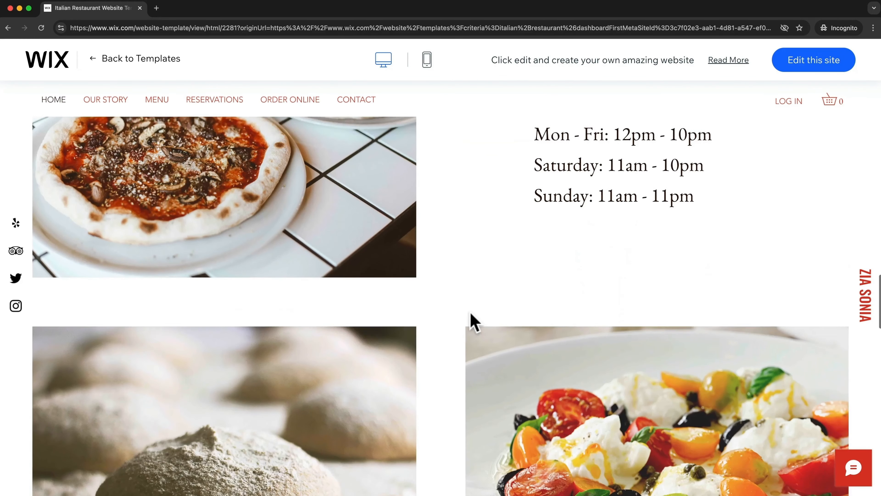
pyautogui.scroll(20, 474, 322)
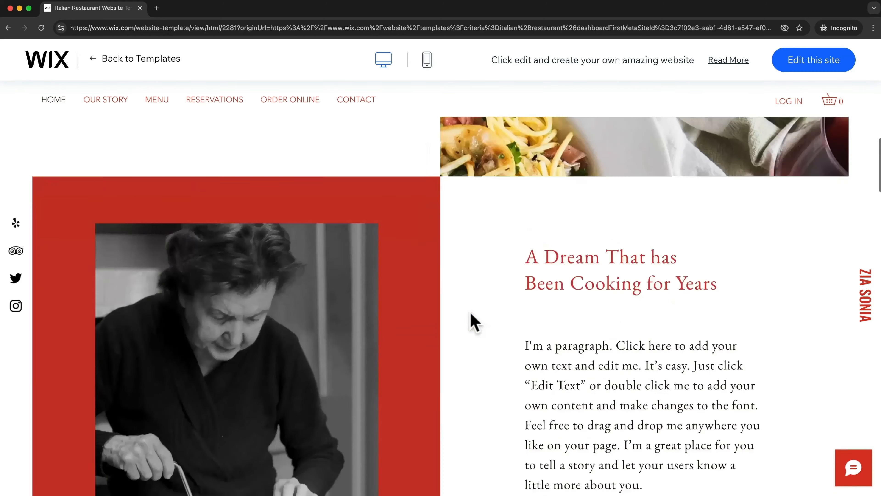
pyautogui.scroll(10, 474, 322)
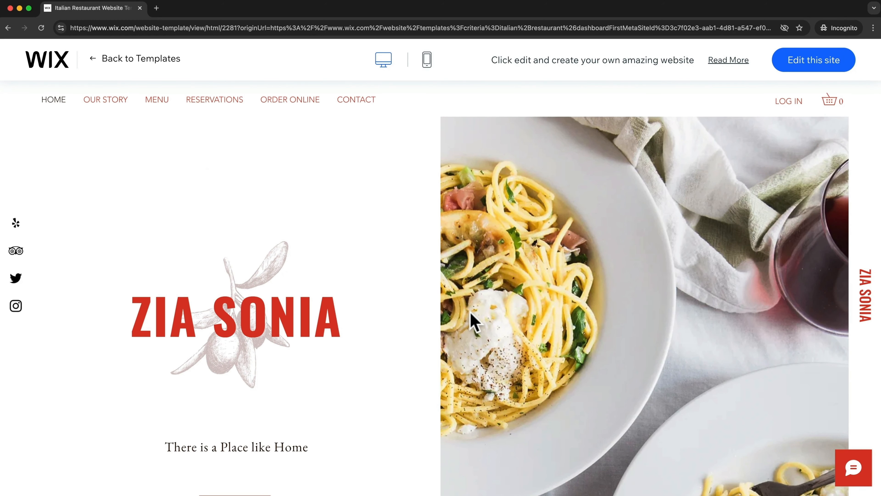
# - Preview the template in the mobile view, check its navigation menu and look through the page
pyautogui.click(427, 60)
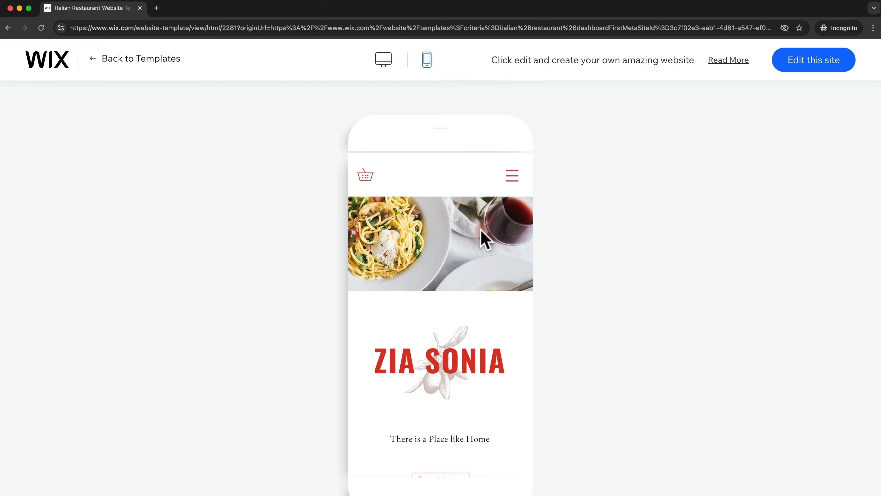
pyautogui.click(512, 184)
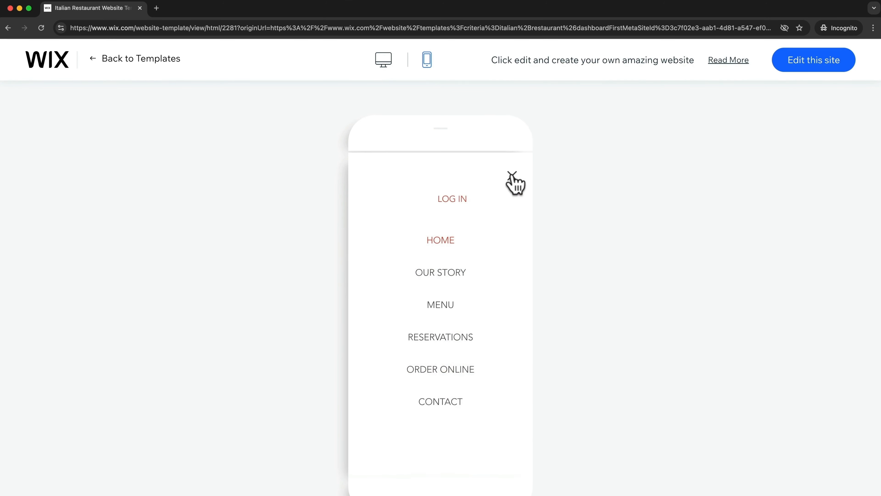
pyautogui.click(514, 184)
pyautogui.scroll(-2, 473, 300)
pyautogui.scroll(-15, 474, 302)
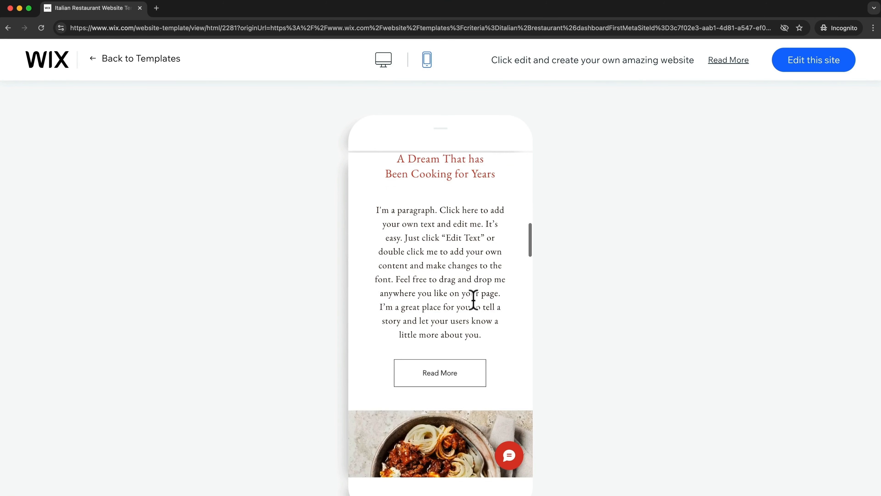
pyautogui.scroll(17, 474, 302)
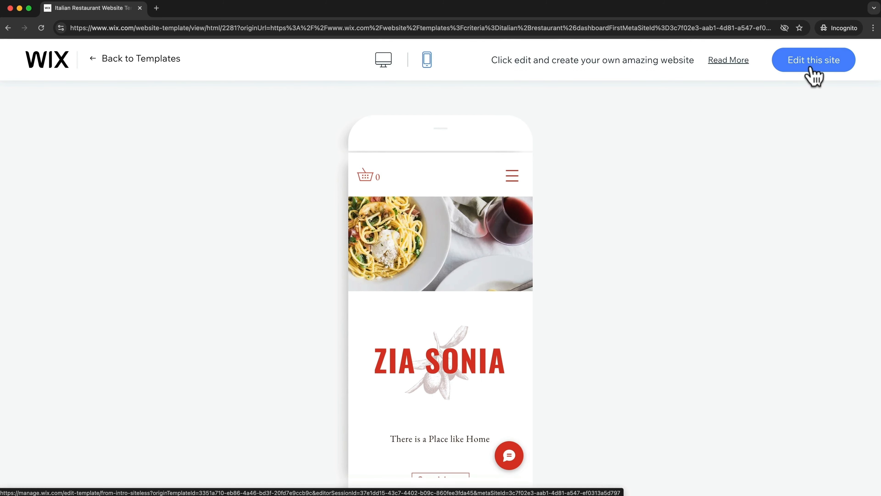
# - Start editing a site from the Zia Sonia template, zoom the editor out to 50% and look over the home page
pyautogui.click(813, 75)
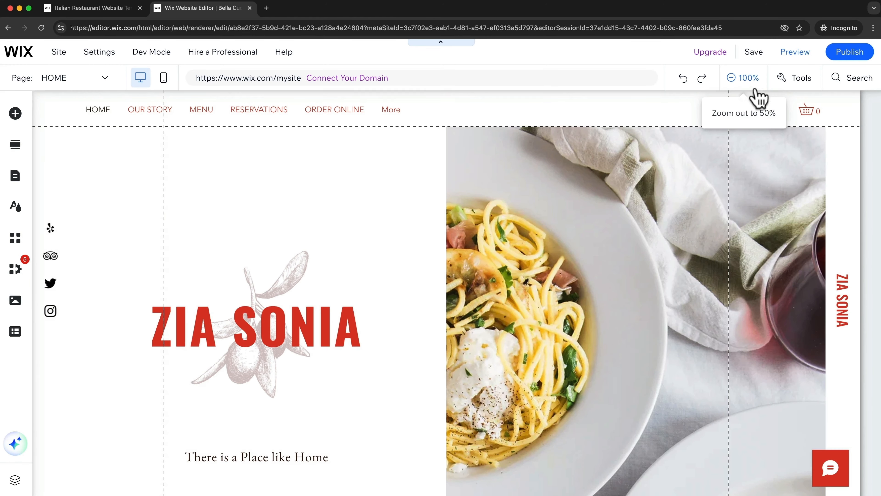
pyautogui.click(742, 84)
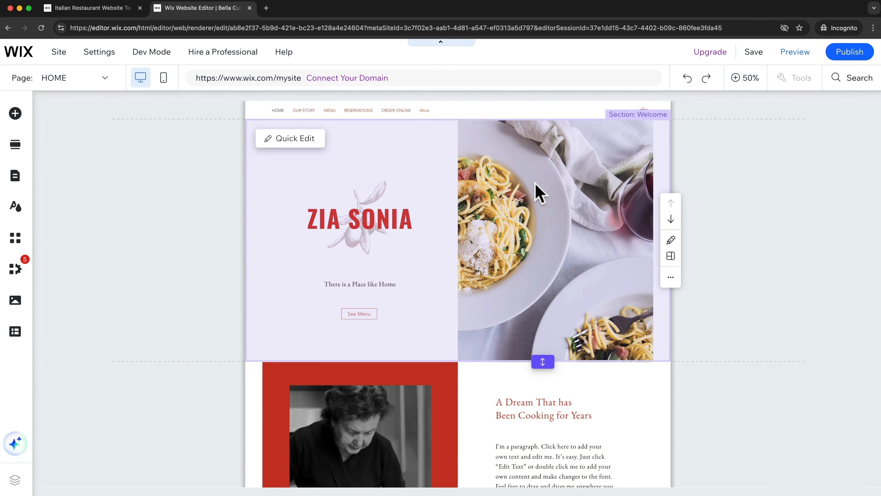
pyautogui.scroll(-10, 535, 191)
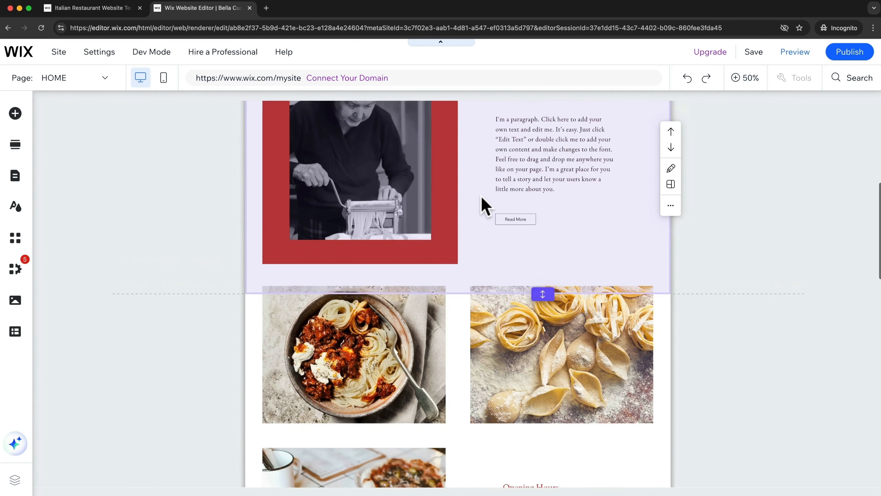
pyautogui.scroll(10, 482, 197)
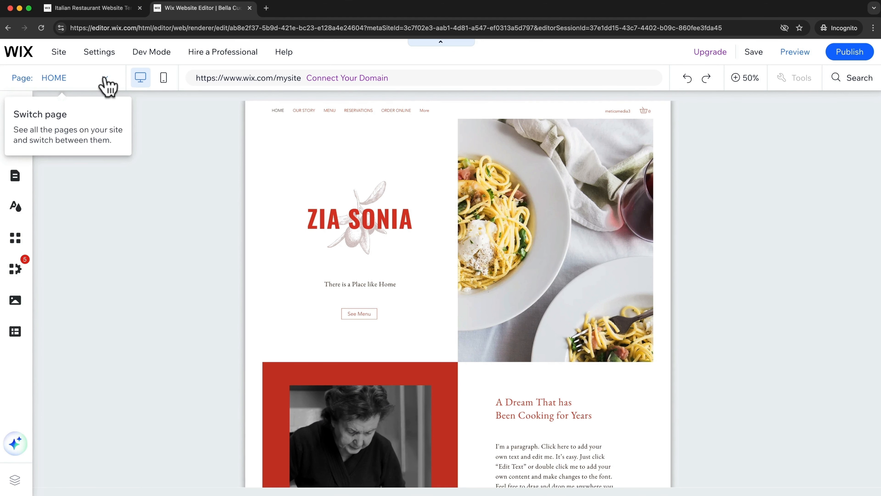
# - Open the Our Story page, check its mobile layout and switch back to the desktop layout
pyautogui.click(109, 83)
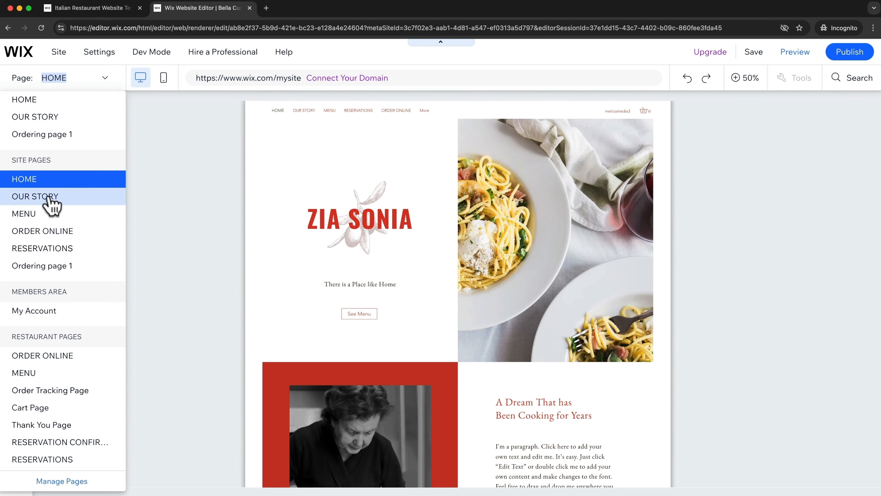
pyautogui.click(64, 197)
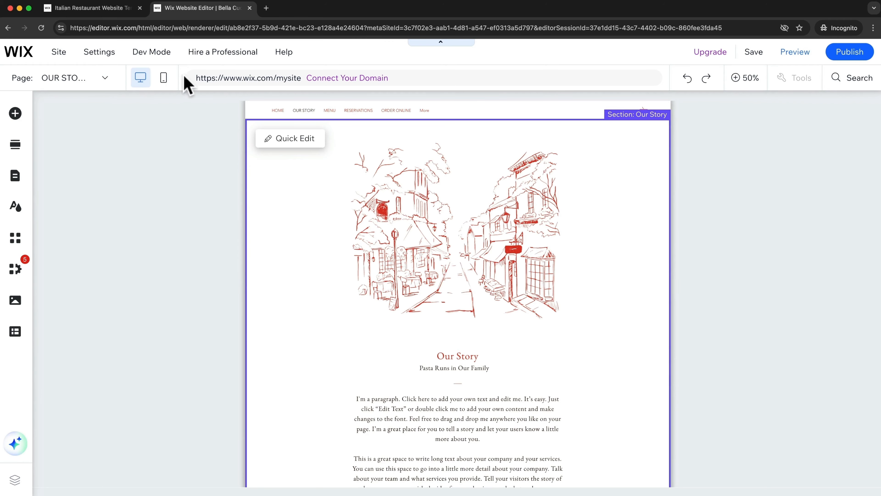
pyautogui.click(164, 78)
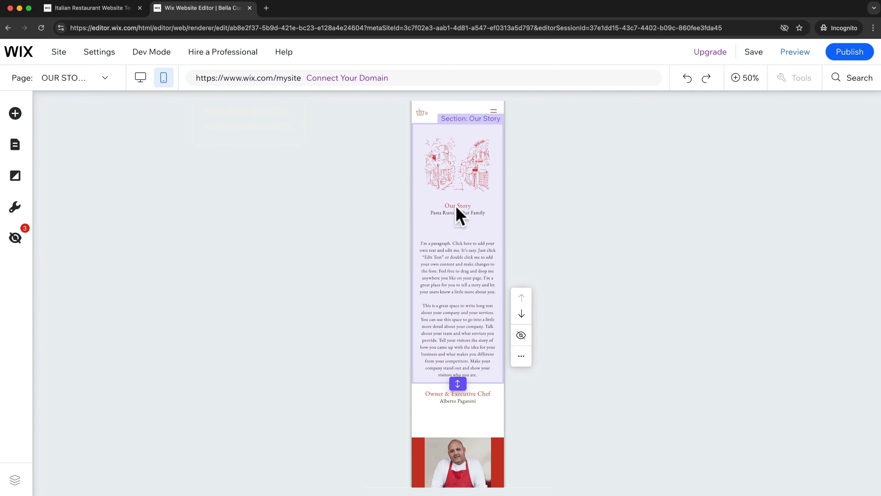
pyautogui.click(438, 306)
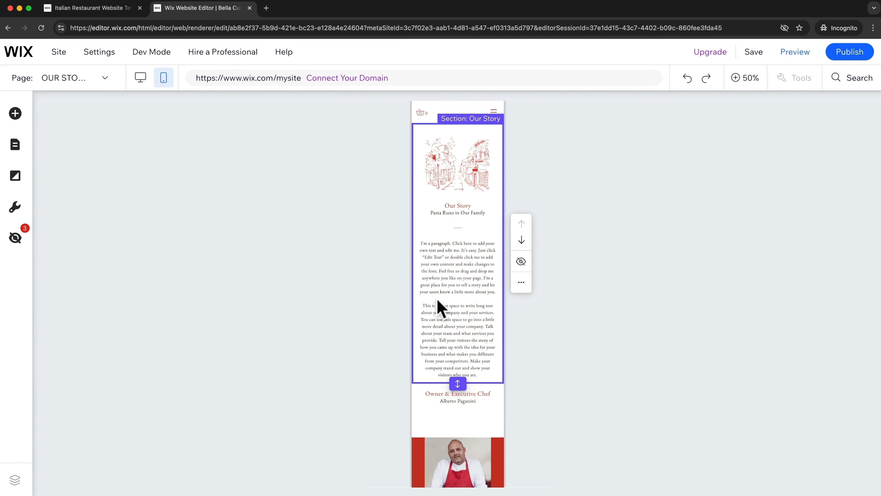
pyautogui.click(141, 79)
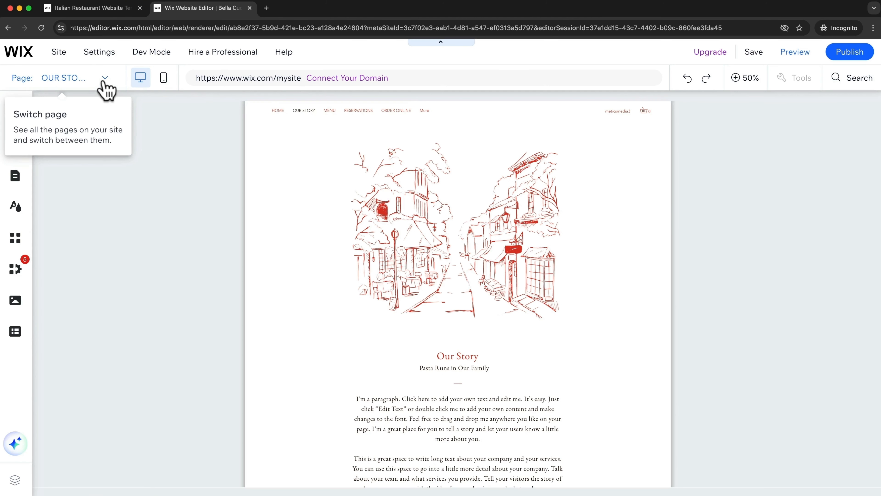
# - Return to the HOME page and look over its Welcome and About sections
pyautogui.click(105, 79)
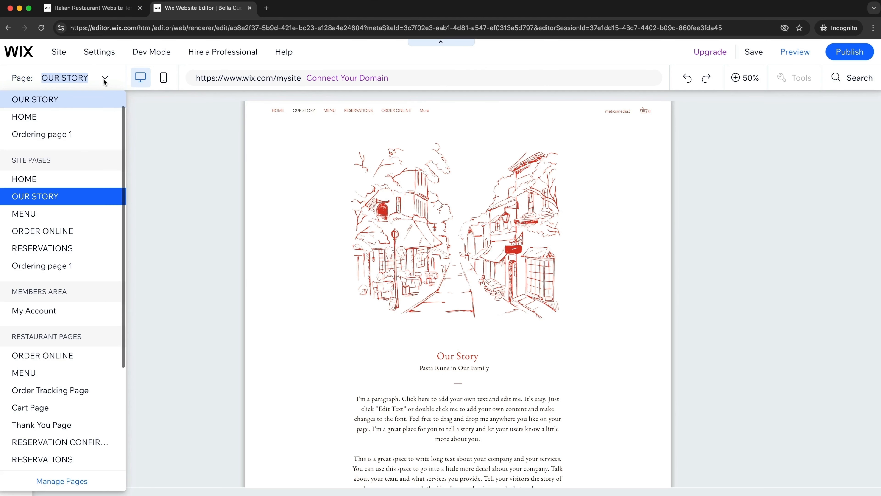
pyautogui.click(61, 180)
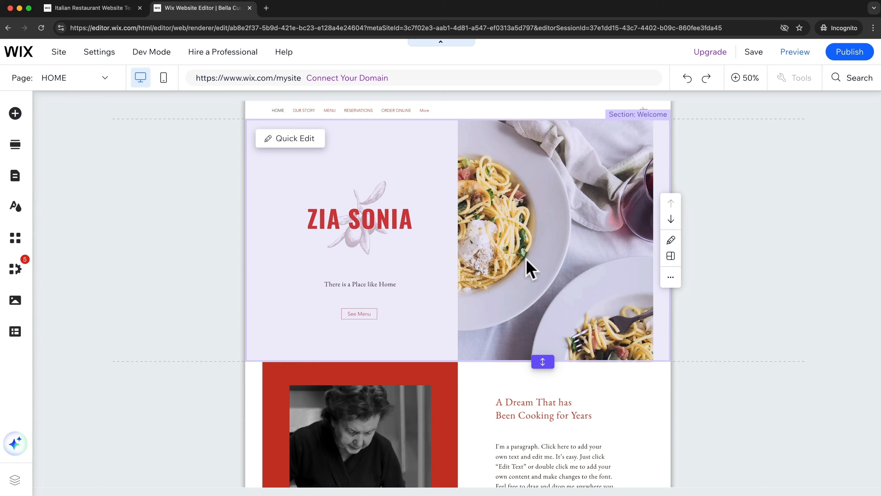
pyautogui.scroll(-7, 416, 257)
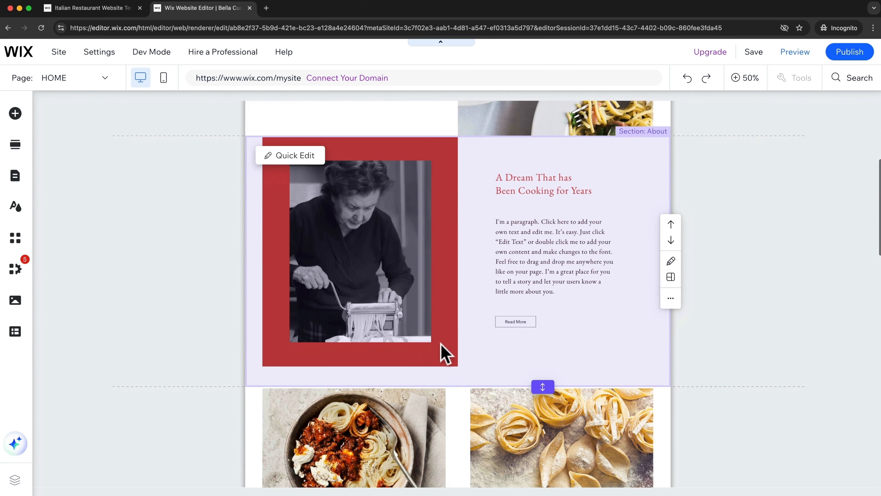
# - Look over the Gallery, Book a Table and Contact sections of the home page
pyautogui.scroll(-7, 429, 246)
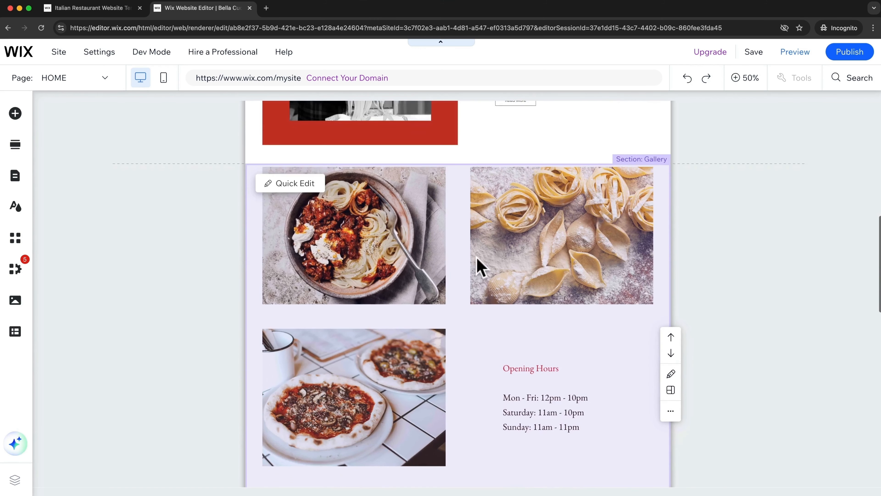
pyautogui.scroll(-10, 463, 260)
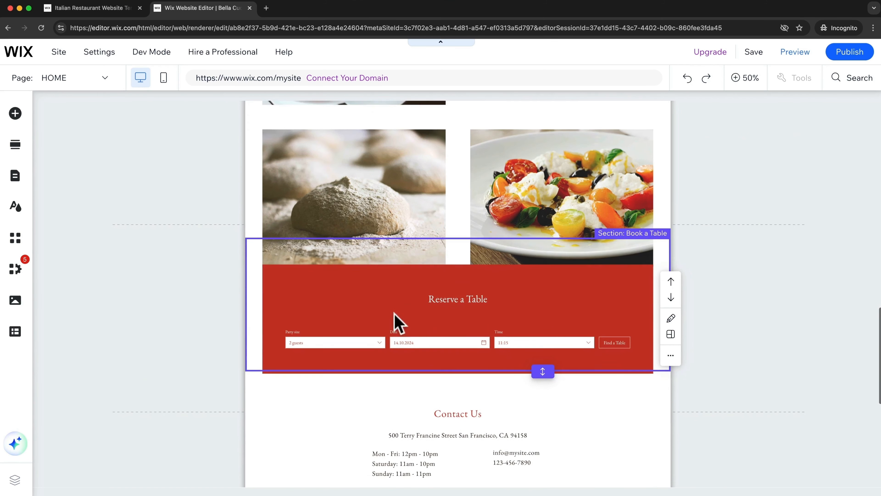
pyautogui.scroll(-5, 403, 300)
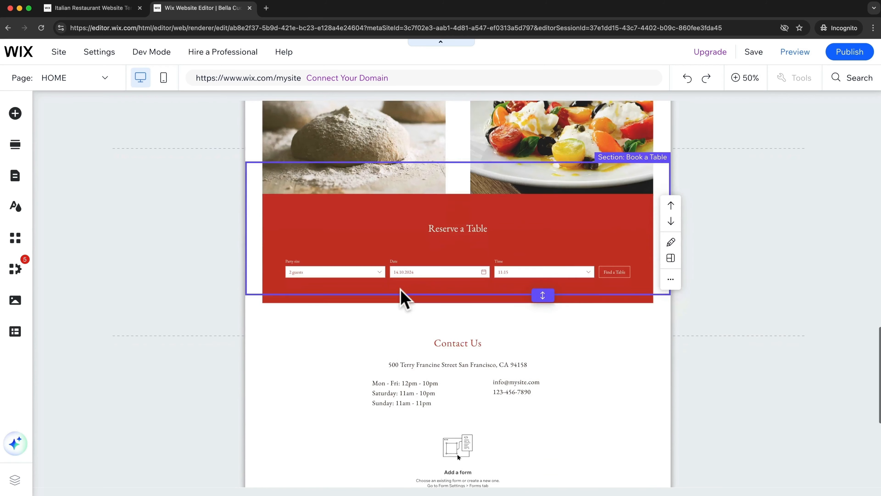
pyautogui.scroll(-2, 513, 274)
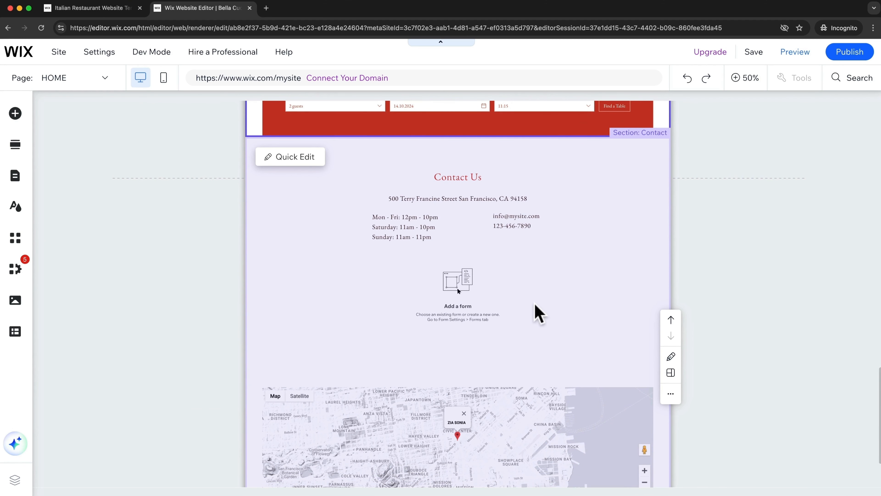
pyautogui.scroll(5, 605, 314)
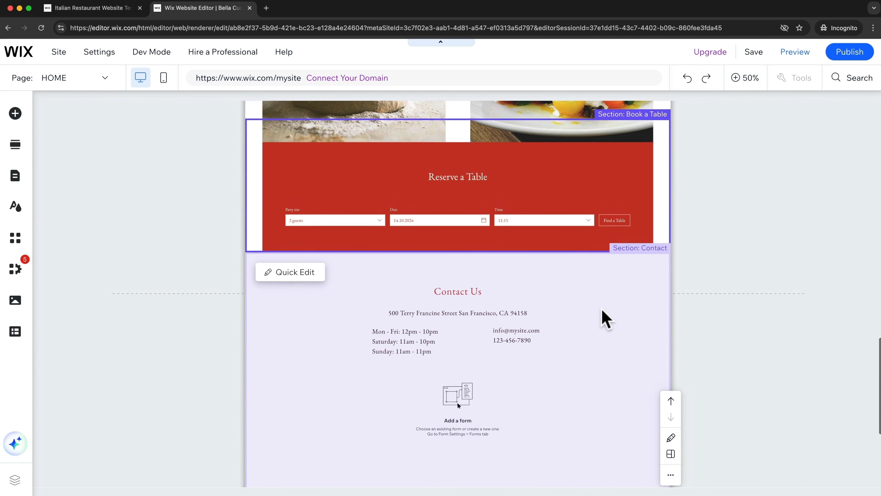
pyautogui.scroll(1, 614, 317)
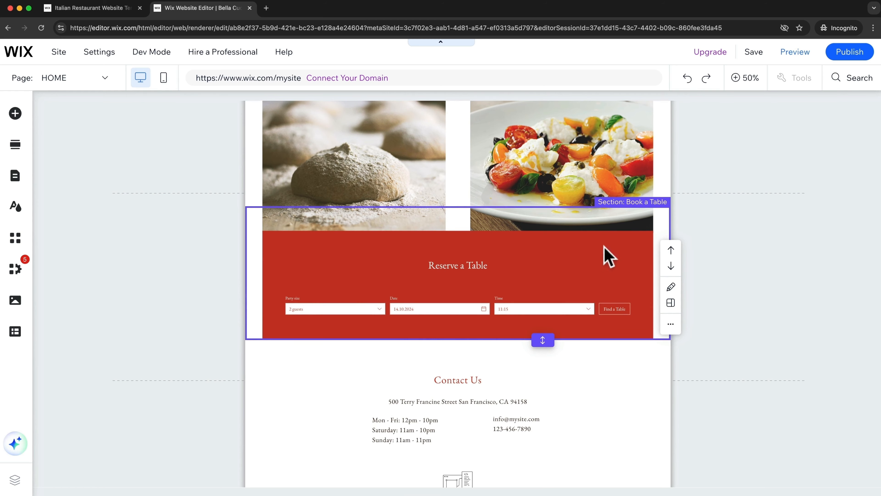
# - Try moving the Book a Table section below the Contact section, and undo the move
pyautogui.click(671, 267)
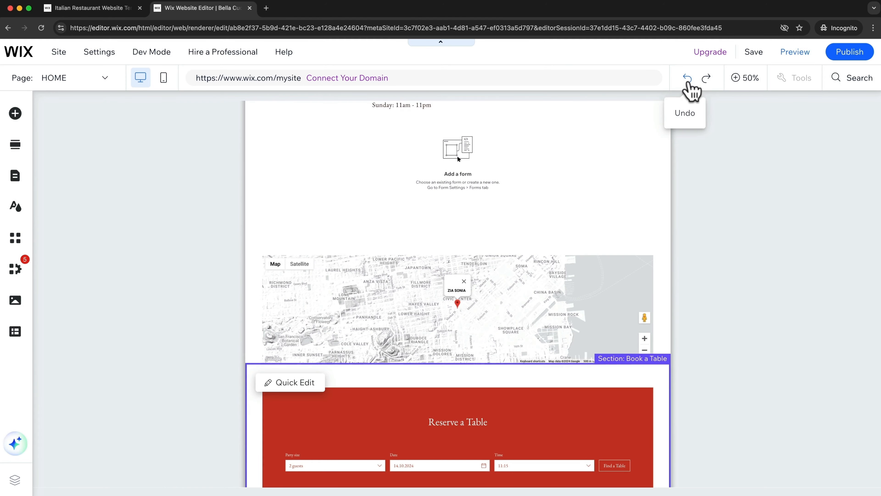
pyautogui.click(689, 86)
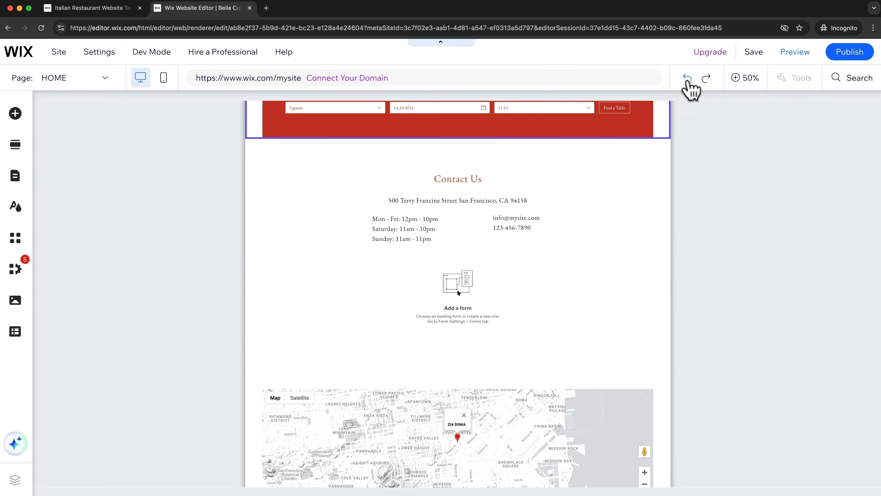
pyautogui.scroll(5, 576, 324)
pyautogui.scroll(1, 569, 327)
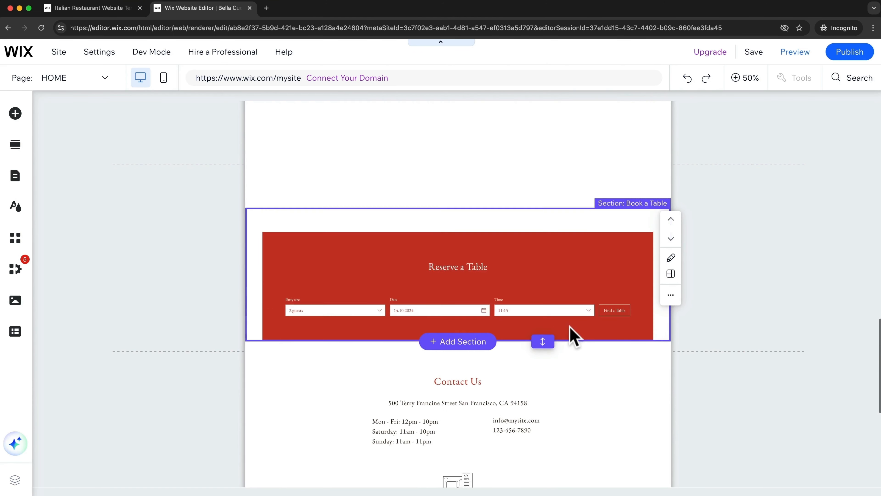
pyautogui.scroll(-1, 555, 323)
pyautogui.scroll(1, 718, 300)
# - Replace the ZIA SONIA title text in the Welcome section with "Bella Cucina"
pyautogui.scroll(15, 555, 264)
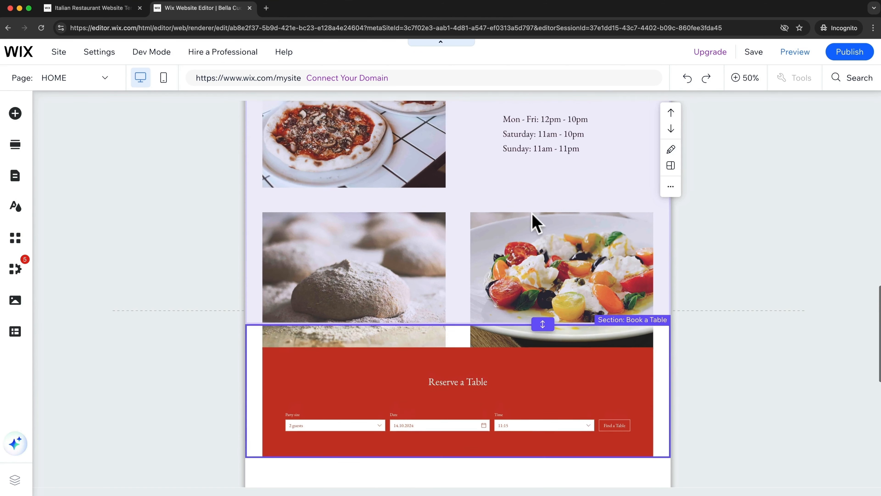
pyautogui.scroll(6, 555, 264)
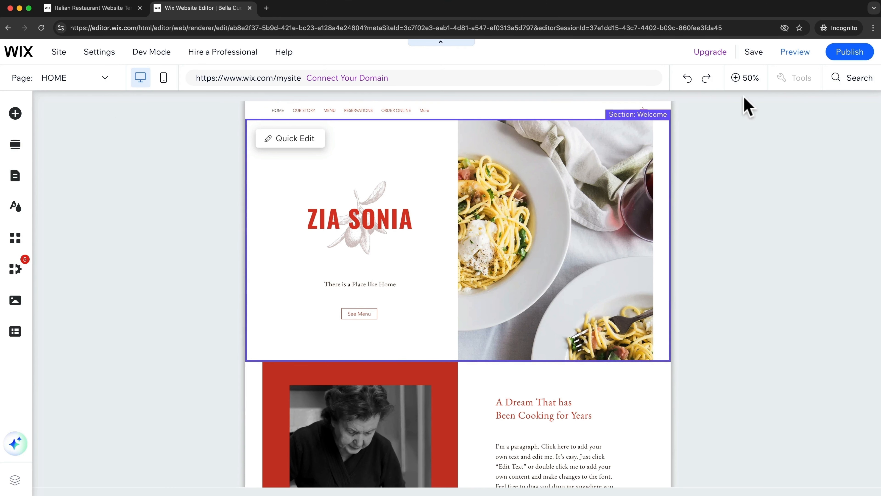
pyautogui.click(751, 91)
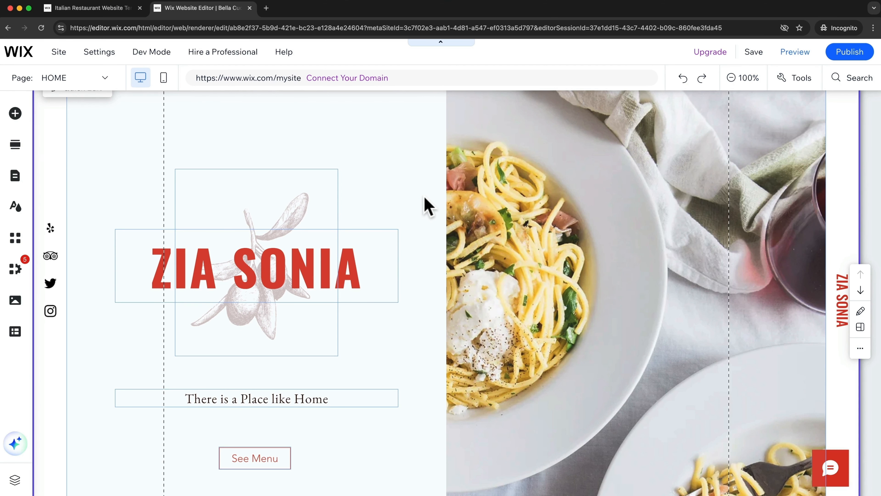
pyautogui.scroll(-2, 423, 225)
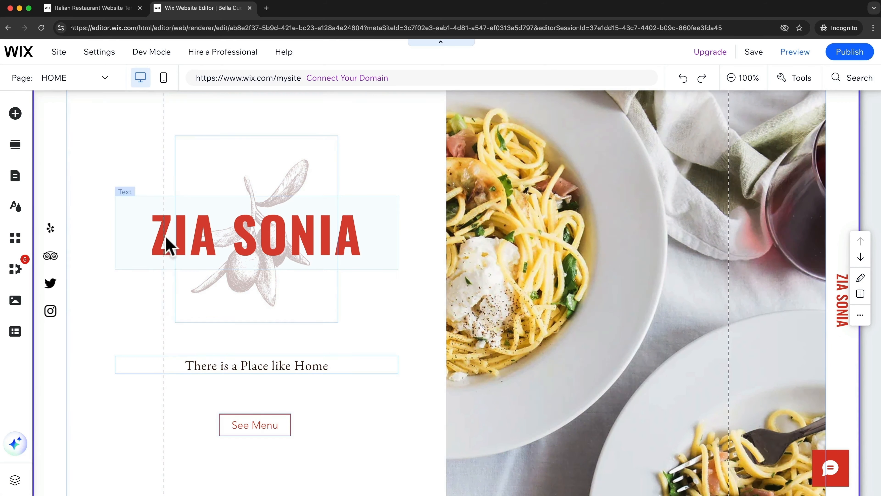
pyautogui.scroll(3, 417, 375)
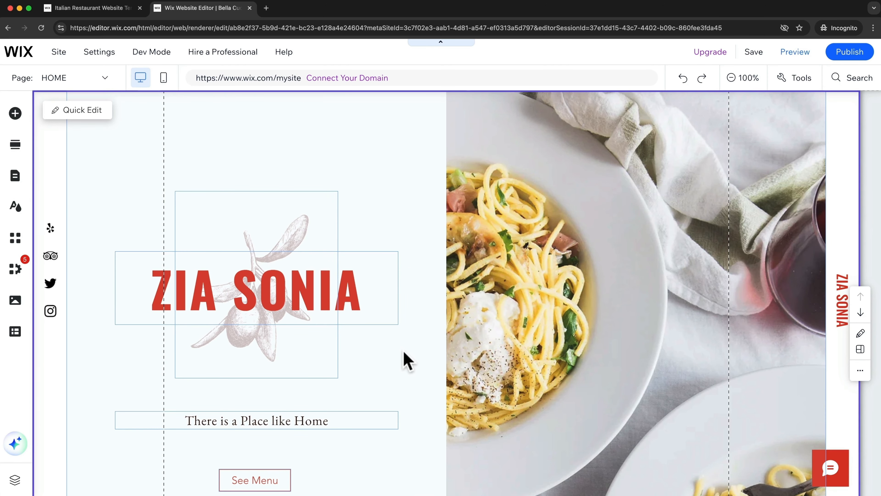
pyautogui.click(356, 301)
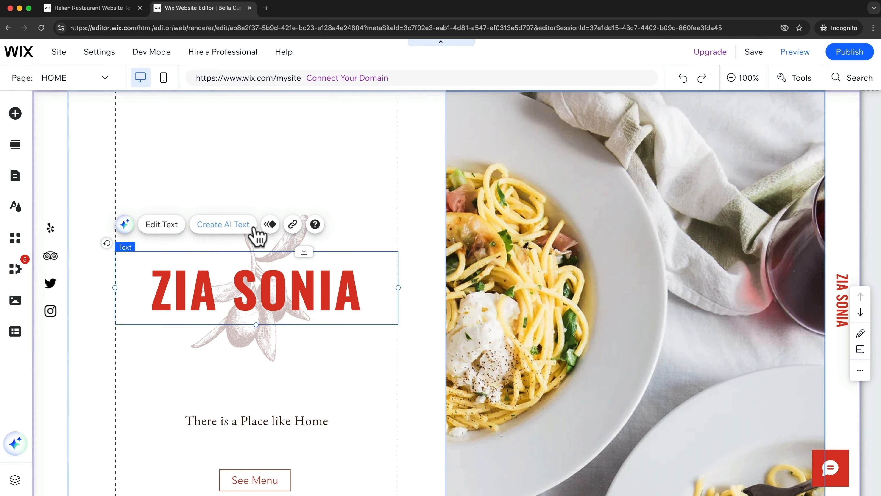
pyautogui.click(166, 229)
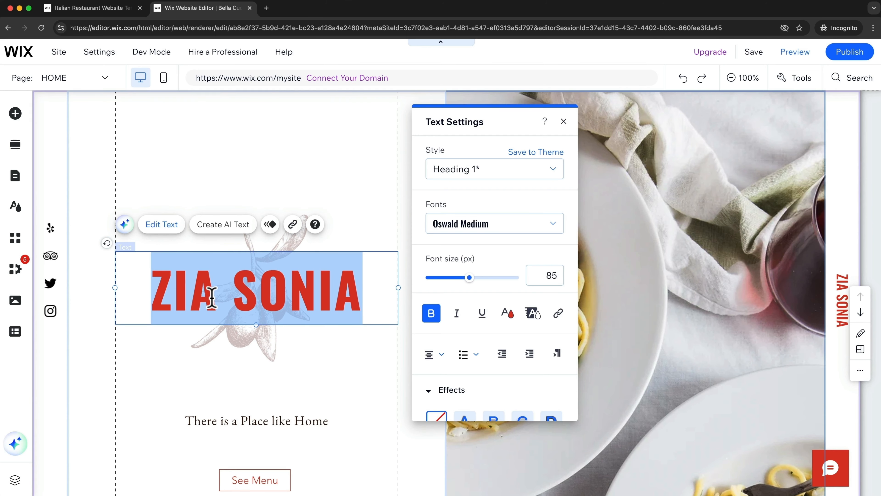
pyautogui.write('Bella Cucina')
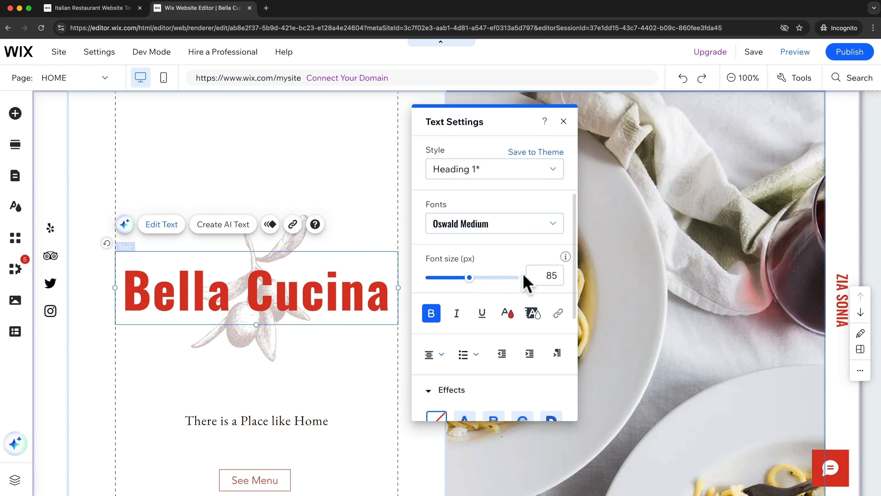
# - Reduce the Bella Cucina title's font size to 79 px and try italics on it, leaving italics off
pyautogui.moveTo(383, 293); pyautogui.dragTo(131, 293)
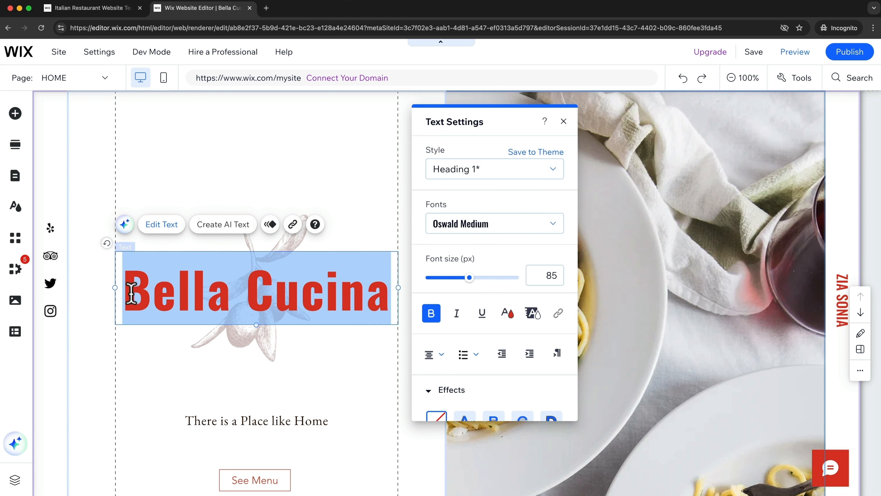
pyautogui.moveTo(469, 278); pyautogui.dragTo(466, 279)
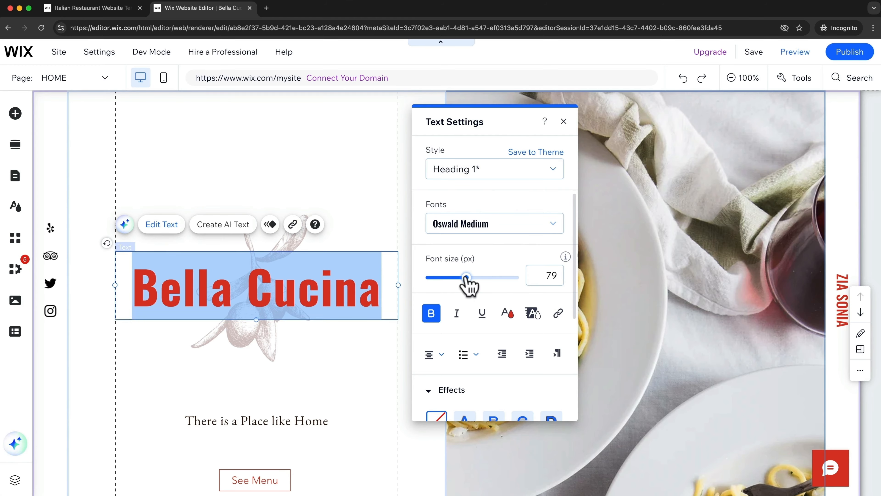
pyautogui.click(458, 314)
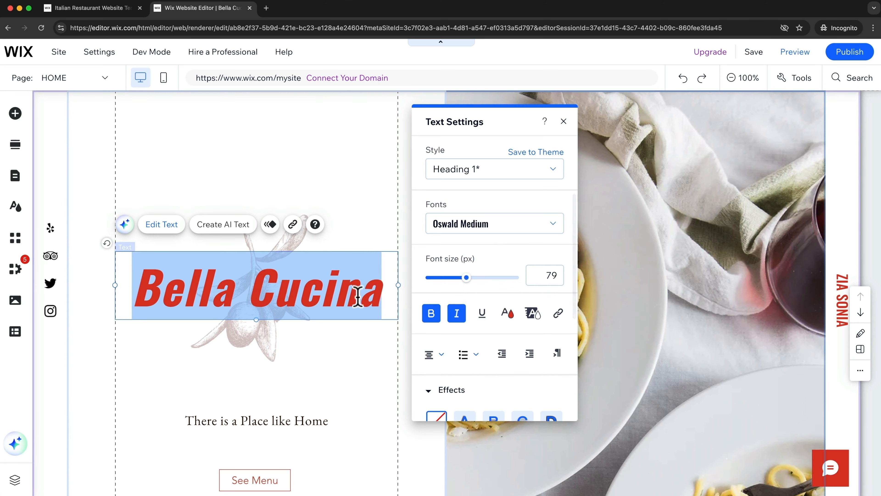
pyautogui.click(457, 314)
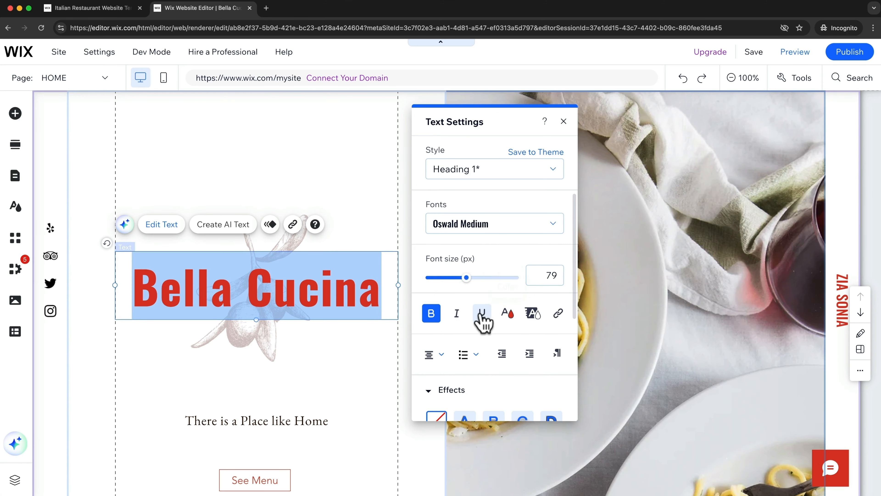
pyautogui.scroll(-2, 502, 360)
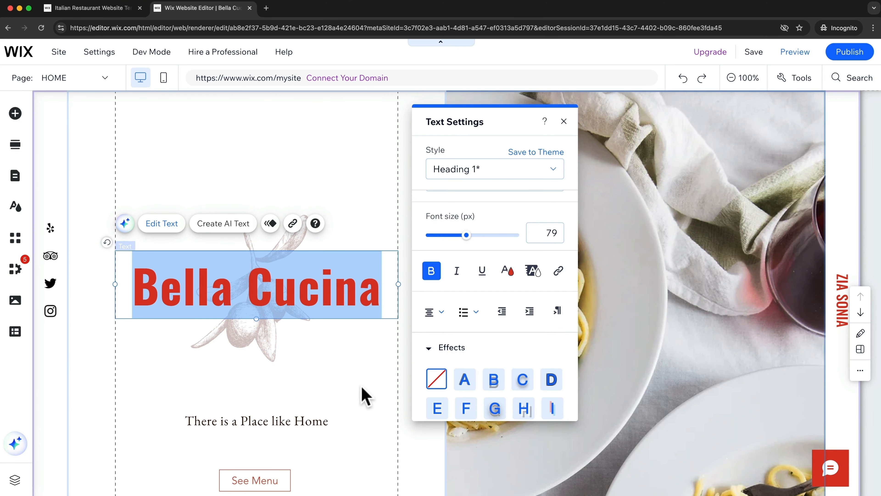
pyautogui.click(363, 396)
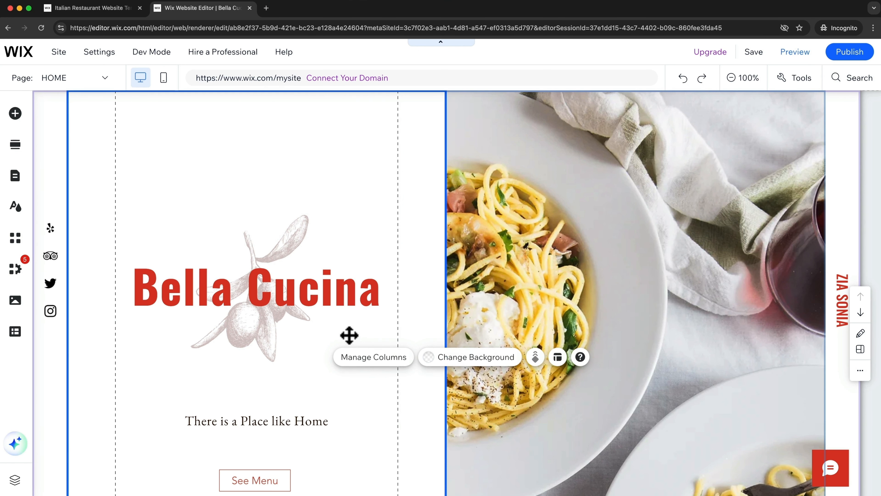
pyautogui.click(366, 381)
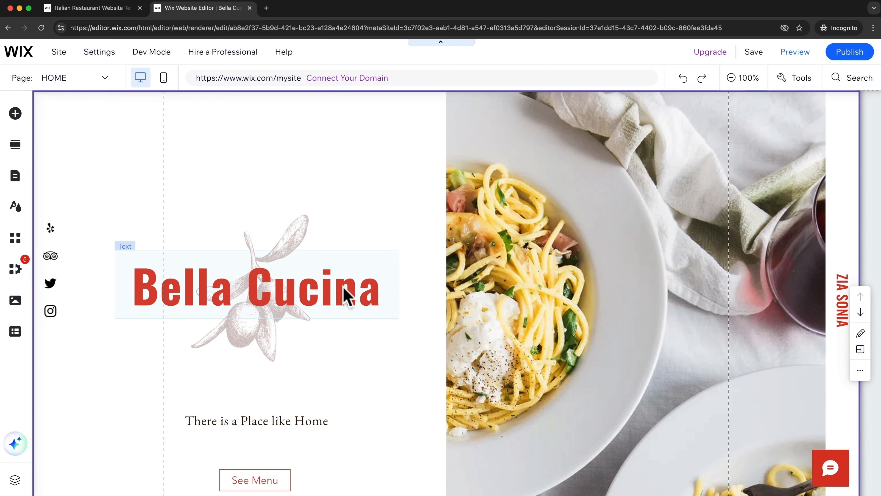
# - Try the Bella Cucina title above the olive branch illustration, and move it back over the illustration
pyautogui.moveTo(347, 293); pyautogui.dragTo(350, 164)
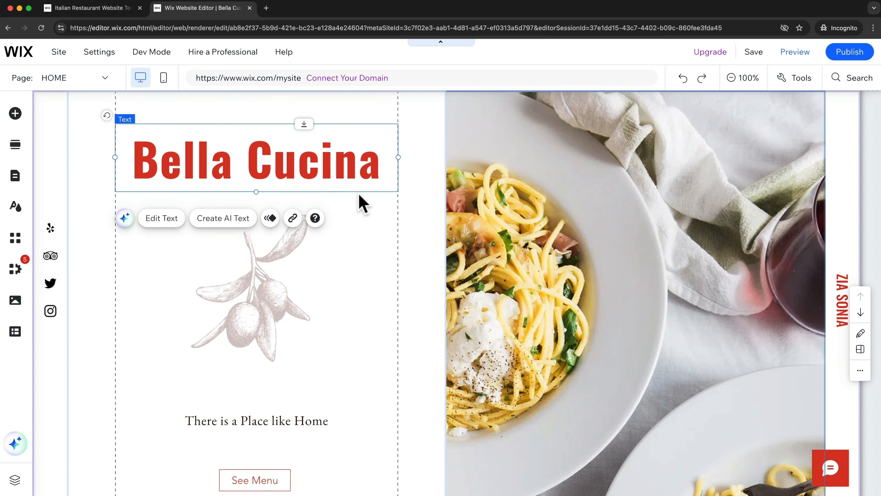
pyautogui.moveTo(354, 166); pyautogui.dragTo(354, 290)
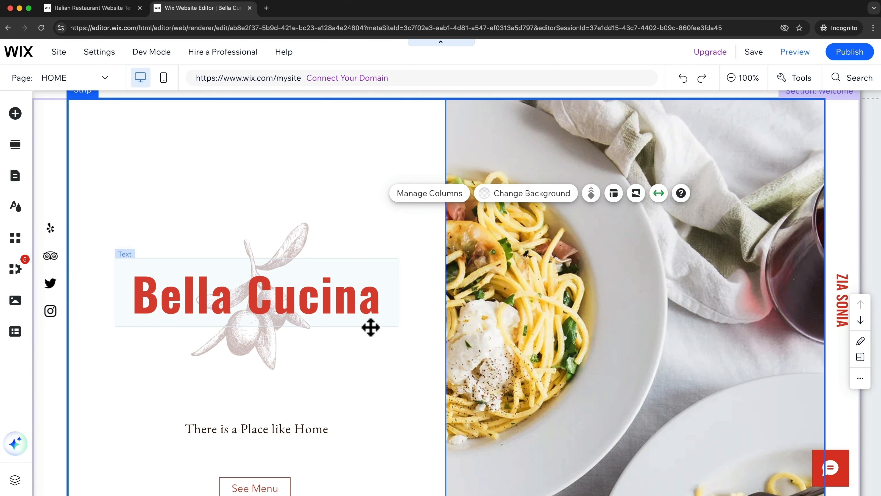
pyautogui.scroll(-3, 371, 327)
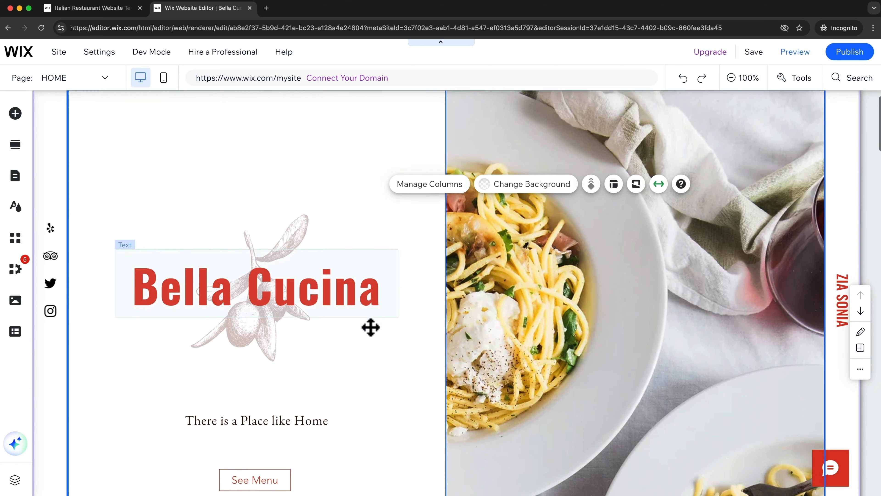
# - Generate new text for the About section's paragraph with AI, requesting a short paragraph about how dishes are prepared at the Italian restaurant Bella Cucina
pyautogui.scroll(-20, 375, 295)
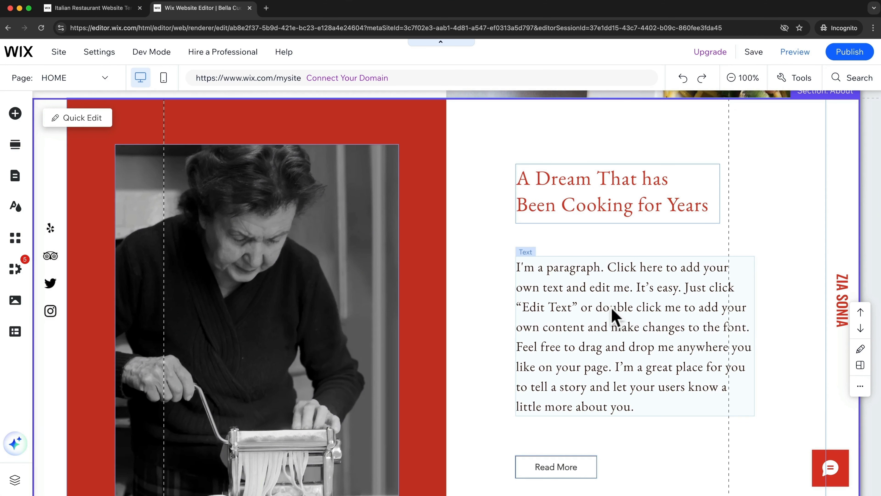
pyautogui.click(612, 308)
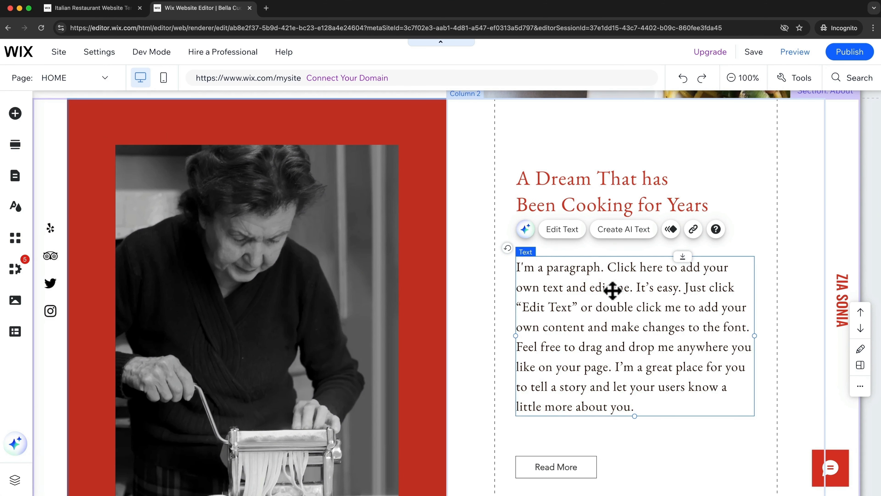
pyautogui.click(563, 229)
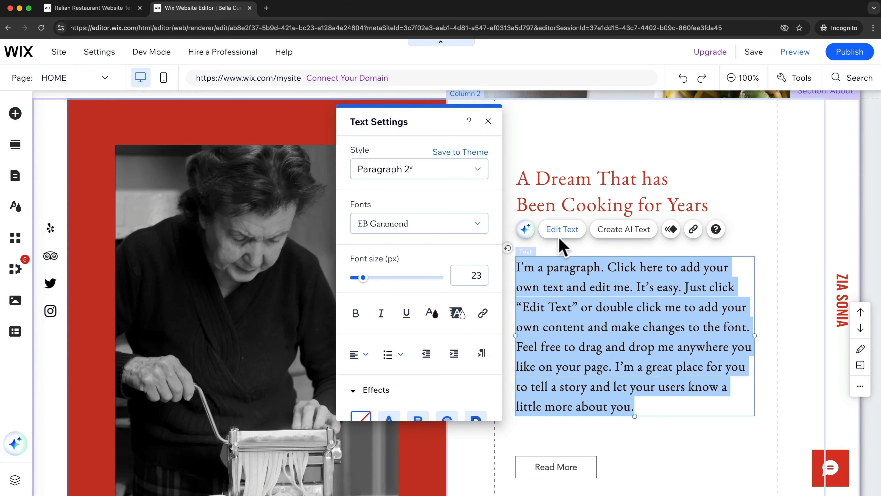
pyautogui.click(525, 229)
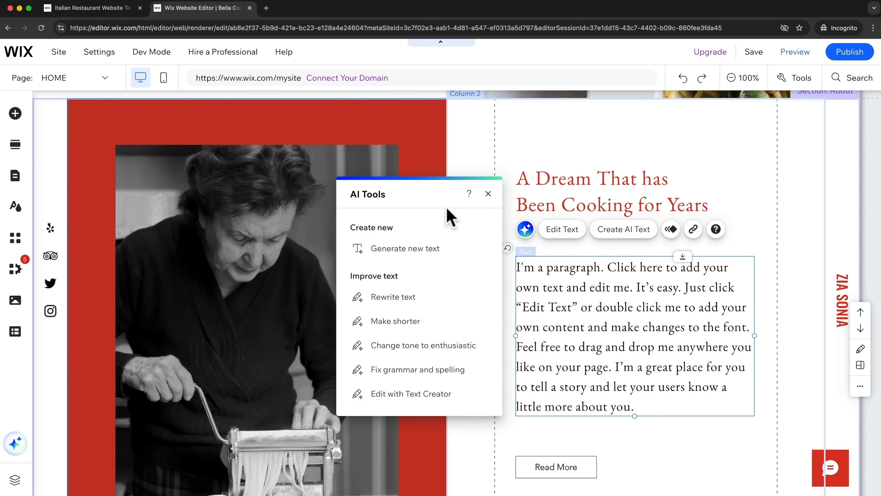
pyautogui.click(419, 248)
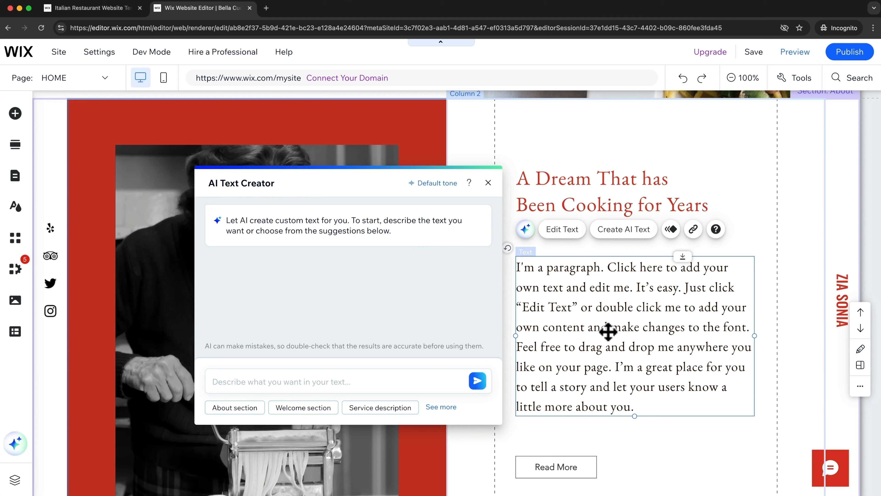
pyautogui.click(370, 379)
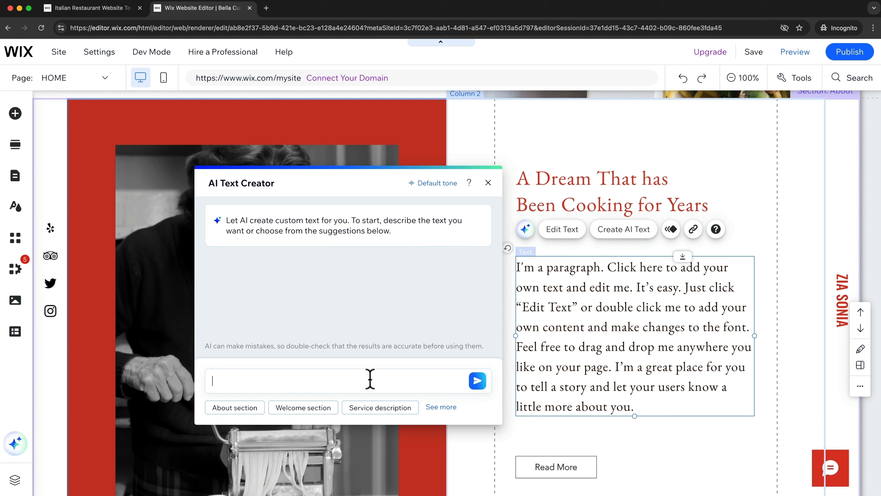
pyautogui.write('please create a short paragraph talking about how we prepare our dishes at our italian restaurant bella cucina.')
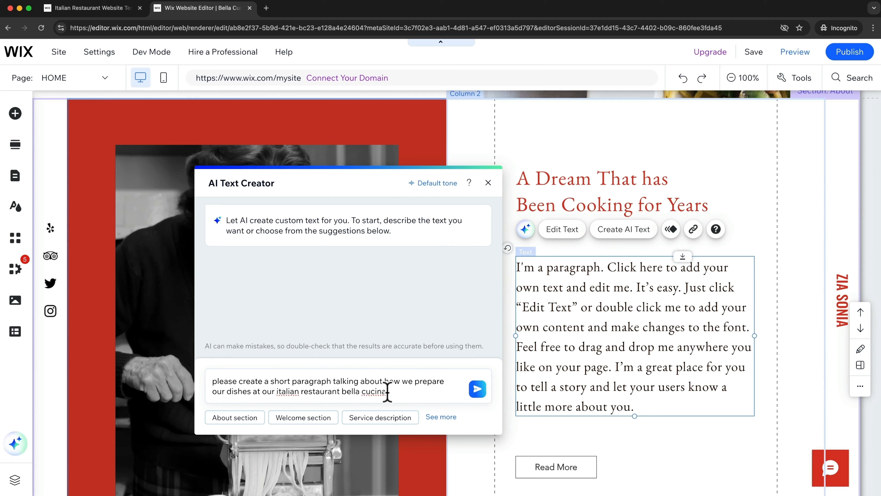
pyautogui.click(477, 390)
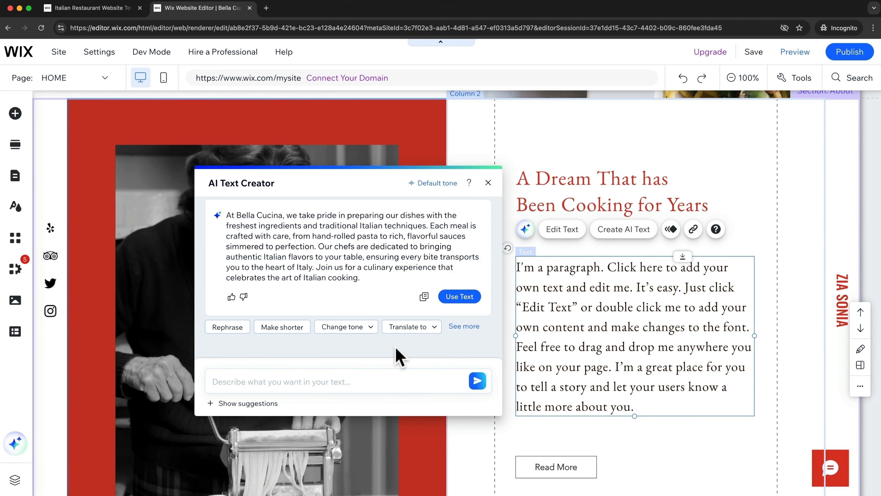
# - Apply the AI-generated text about how Bella Cucina prepares its dishes to the About section's paragraph
pyautogui.click(473, 297)
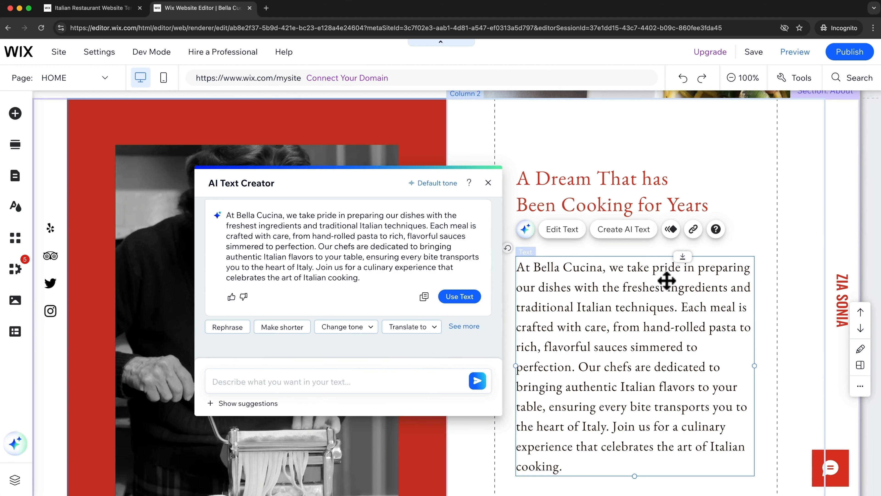
pyautogui.scroll(-2, 622, 335)
pyautogui.scroll(-1, 676, 346)
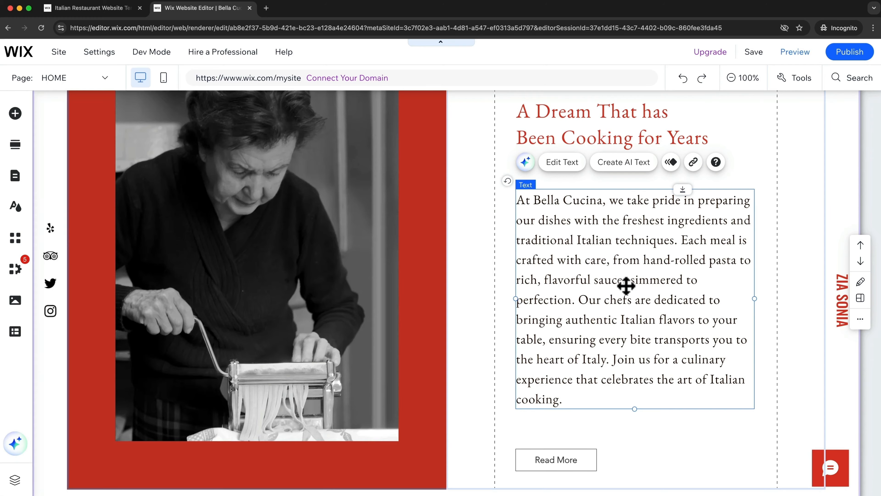
# - Change the text of the Read More button below the About paragraph to "Our Story"
pyautogui.scroll(-5, 626, 286)
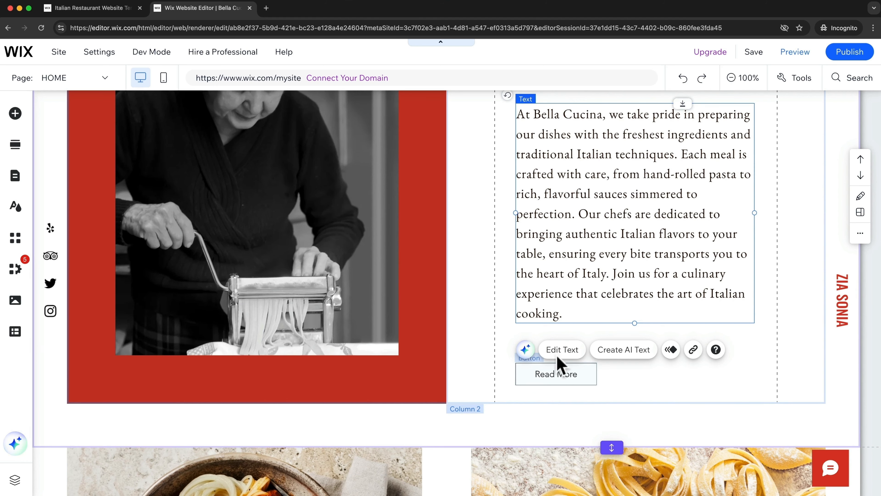
pyautogui.click(561, 376)
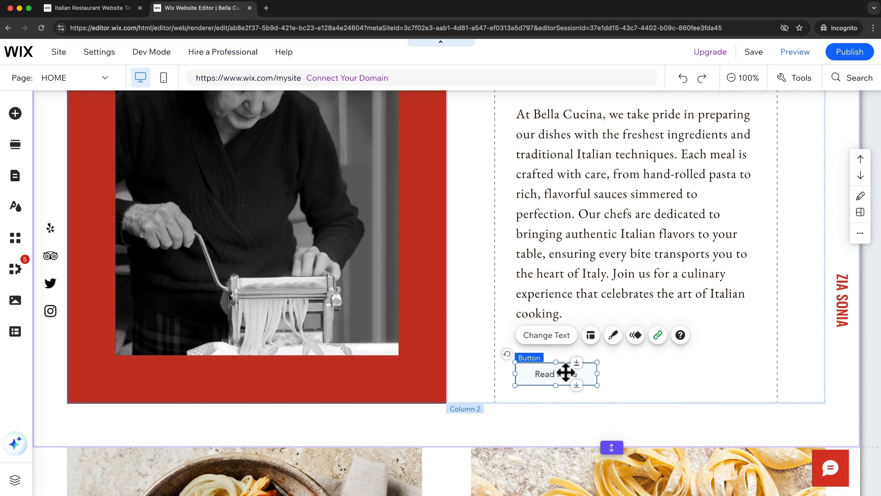
pyautogui.click(562, 335)
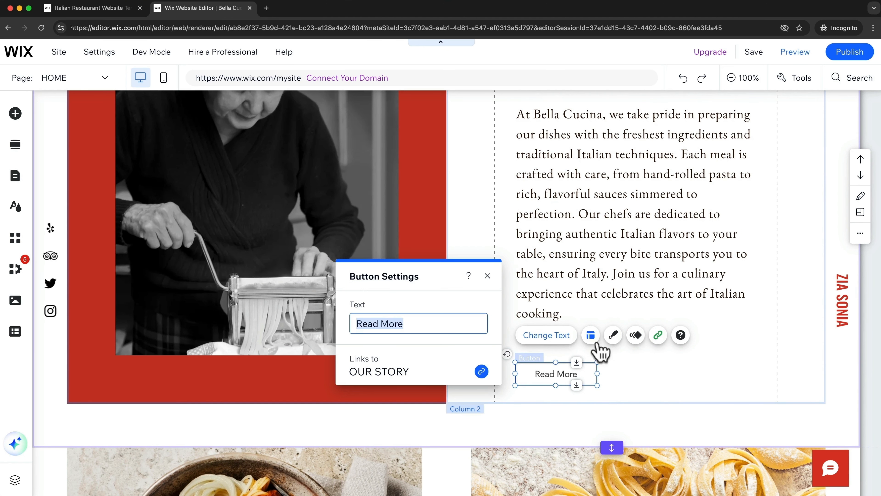
pyautogui.write('Our Story')
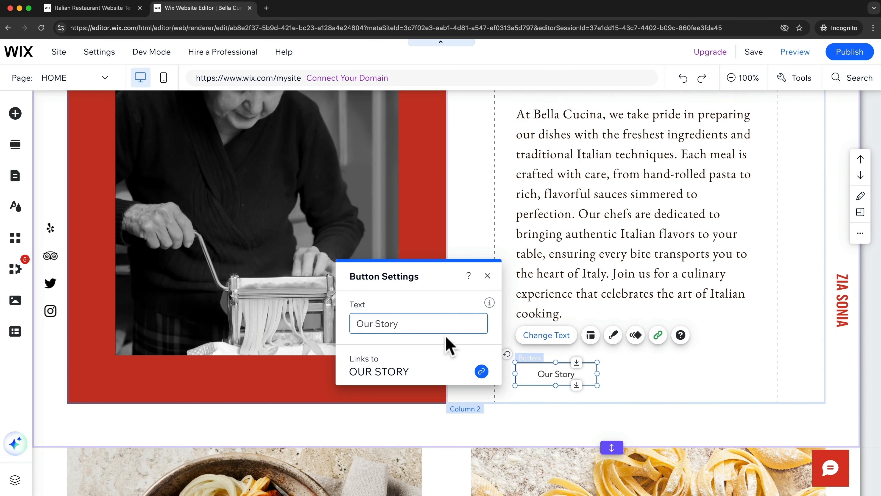
# - Review the page choices for the Our Story button's link and confirm the OUR STORY page
pyautogui.click(411, 374)
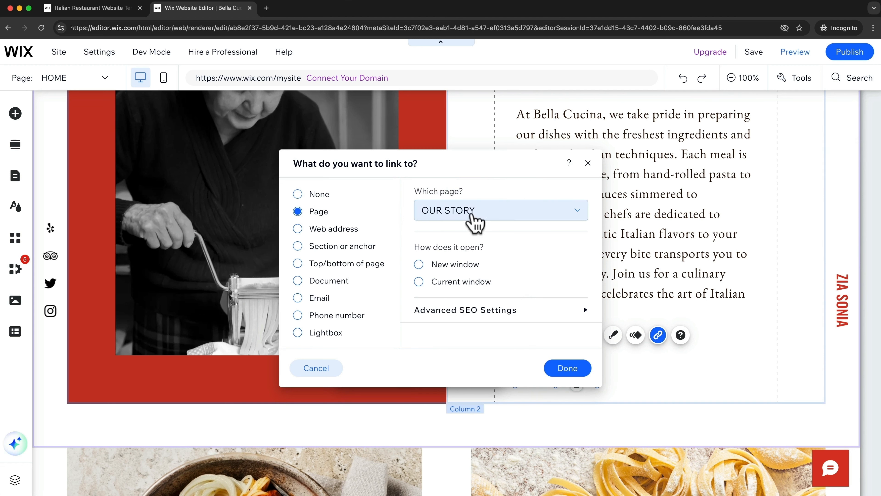
pyautogui.click(477, 218)
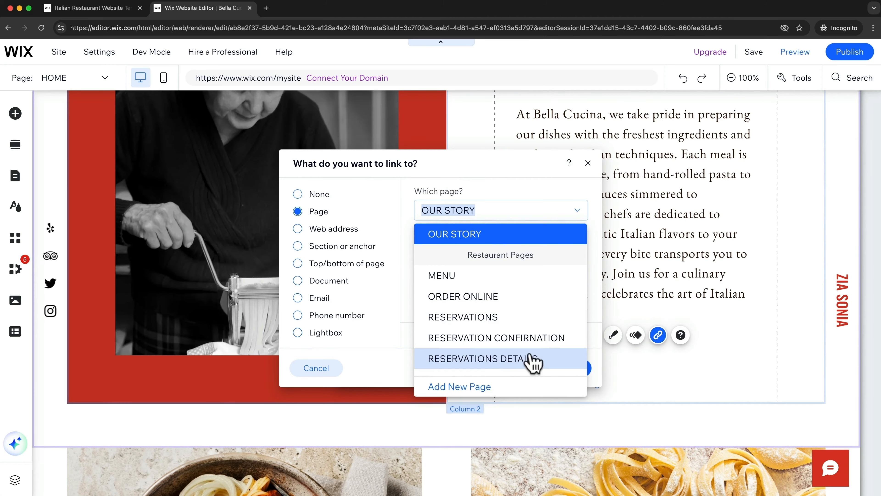
pyautogui.click(397, 220)
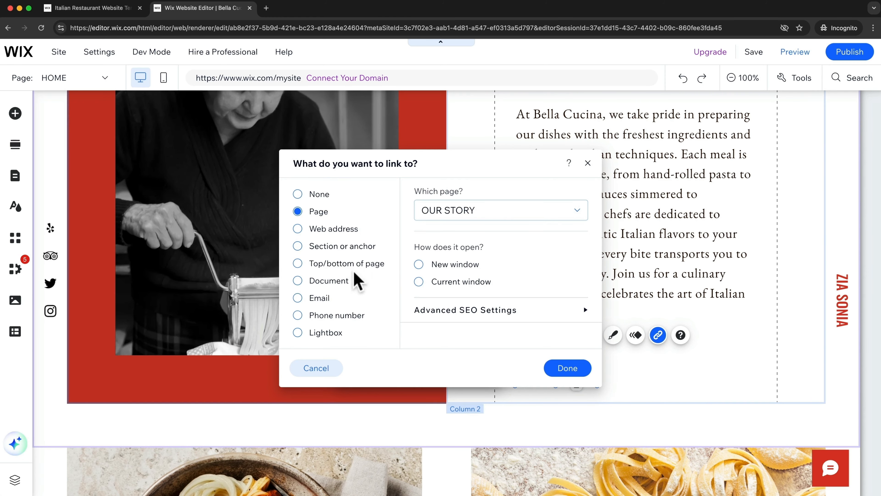
pyautogui.click(567, 368)
# - Start replacing the About section's black-and-white photo and search the Wix media library for "italian chef"
pyautogui.scroll(2, 633, 463)
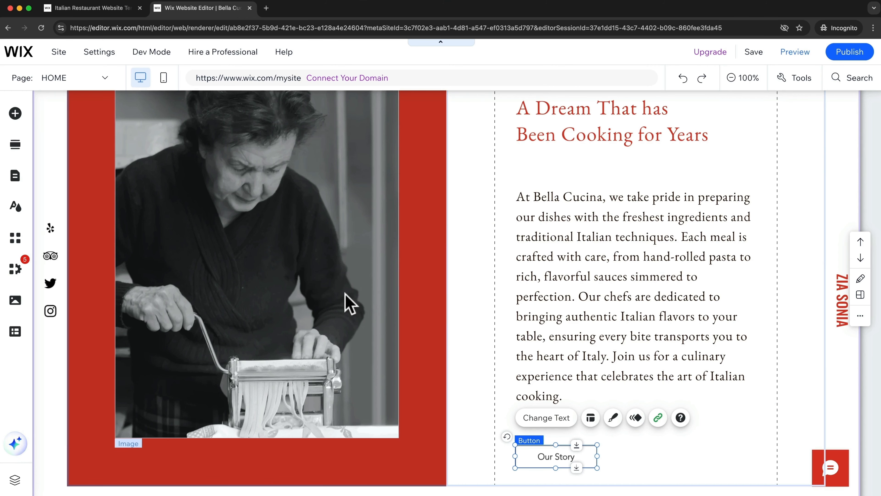
pyautogui.scroll(1, 349, 316)
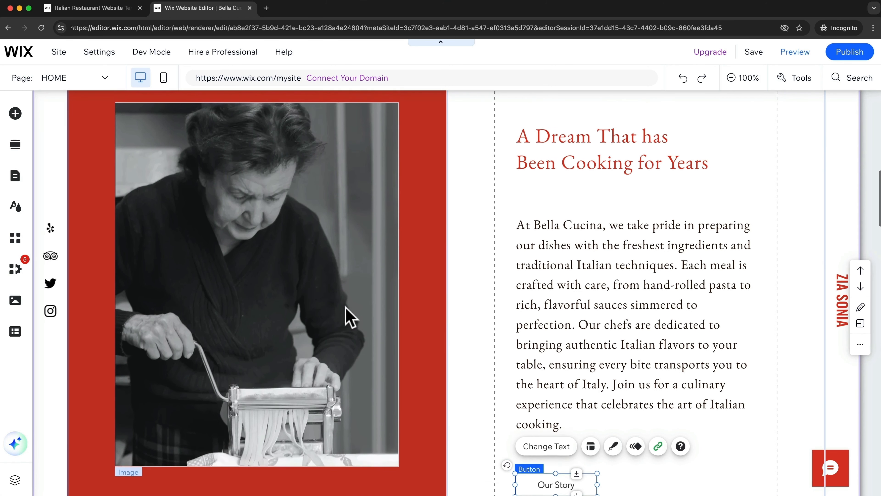
pyautogui.click(295, 259)
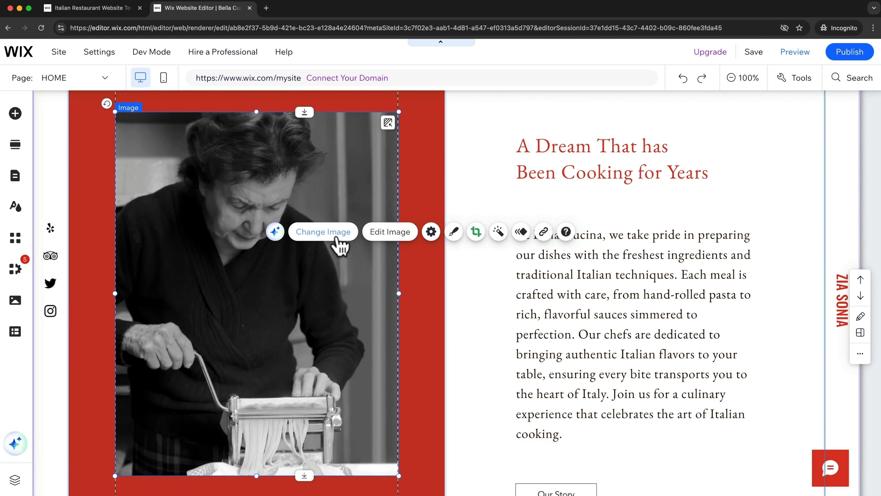
pyautogui.click(337, 237)
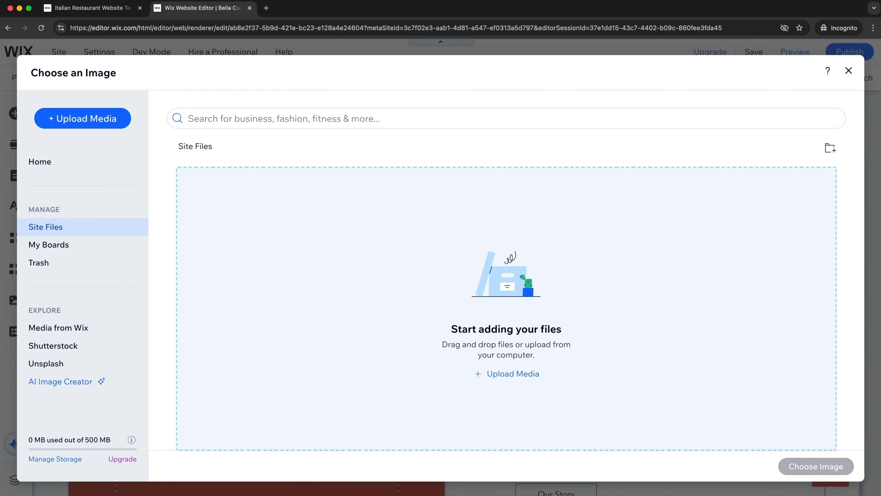
pyautogui.moveTo(500, 495)
pyautogui.mouseDown()
pyautogui.moveTo(494, 324)
pyautogui.moveTo(469, 309)
pyautogui.moveTo(484, 495)
pyautogui.mouseUp()
pyautogui.click(79, 330)
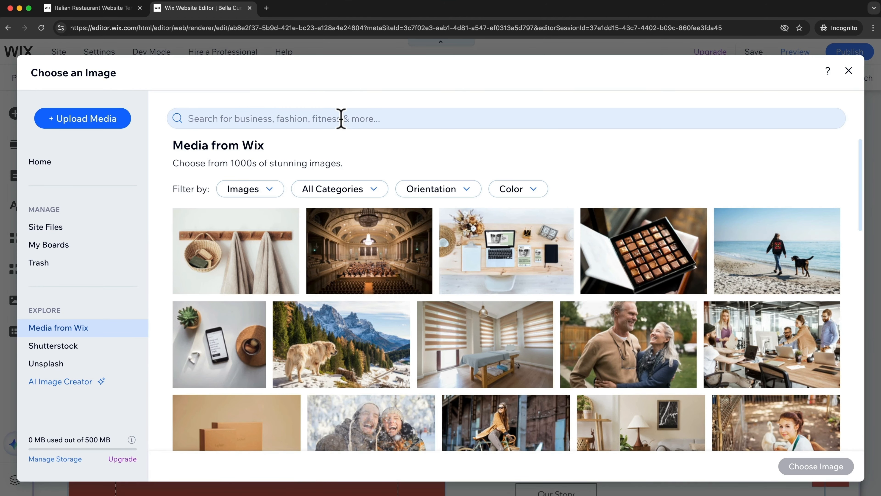
pyautogui.click(341, 118)
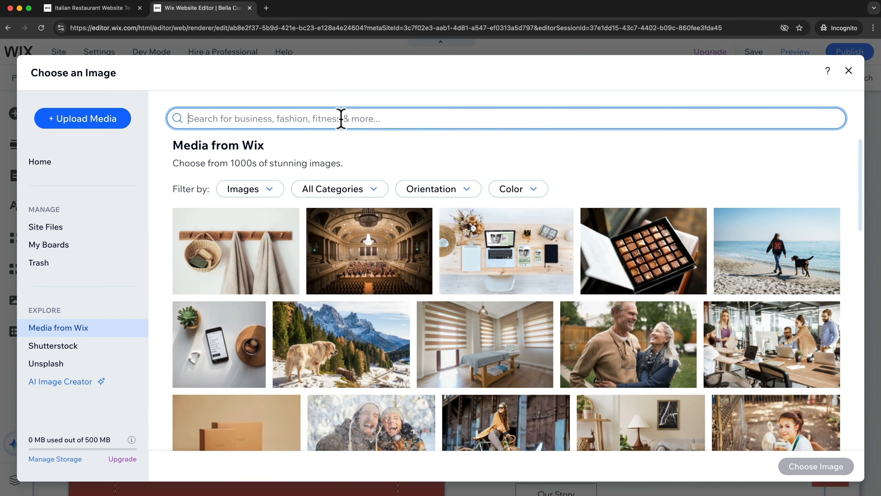
pyautogui.write('italian chef')
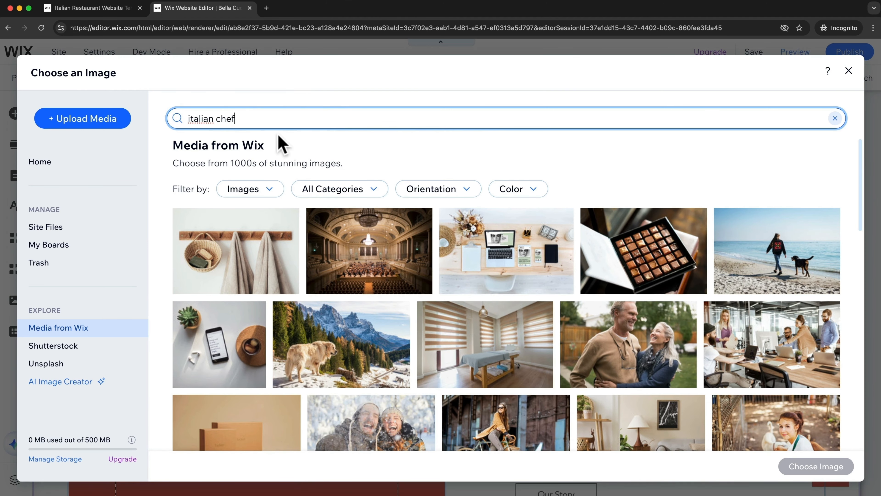
pyautogui.press('Return')
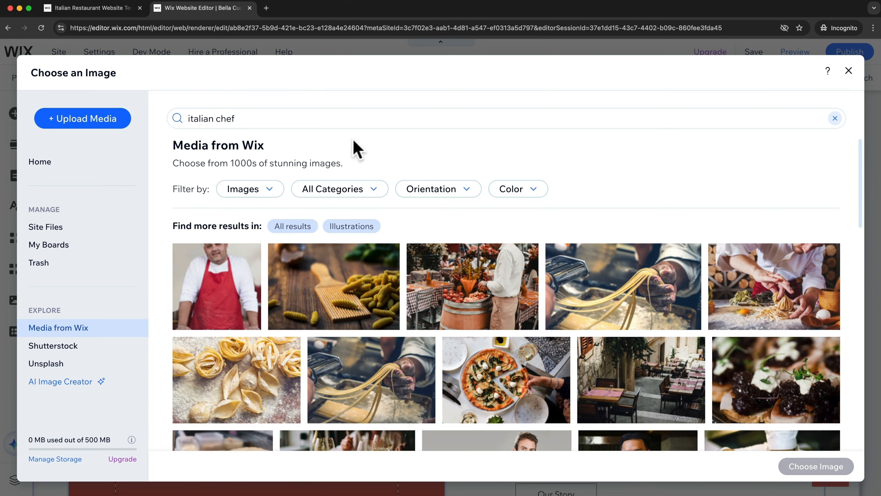
# - Browse the image results and set the "Fresh Pasta" photo as the About section's image
pyautogui.scroll(-3, 468, 319)
pyautogui.scroll(-5, 589, 333)
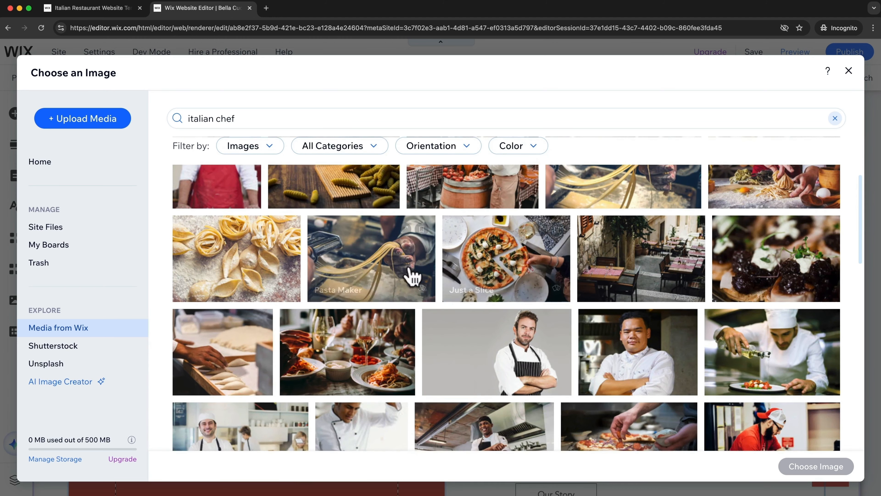
pyautogui.scroll(-2, 453, 314)
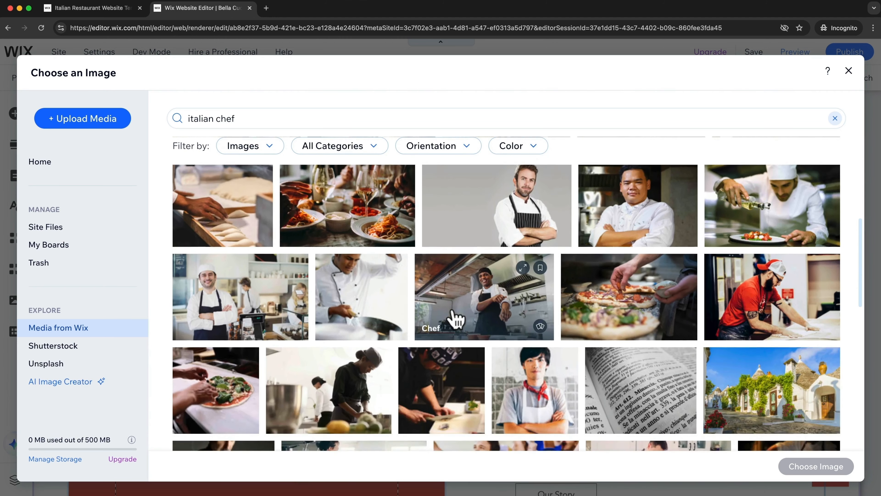
pyautogui.scroll(10, 461, 305)
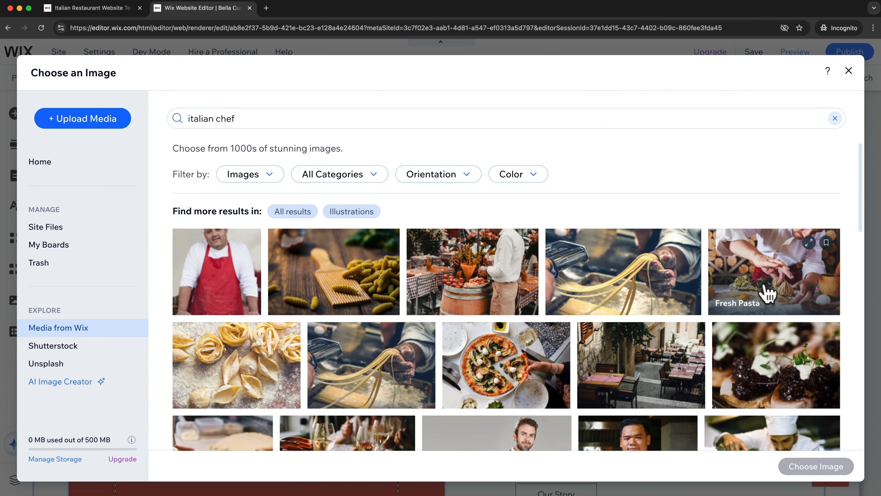
pyautogui.click(769, 294)
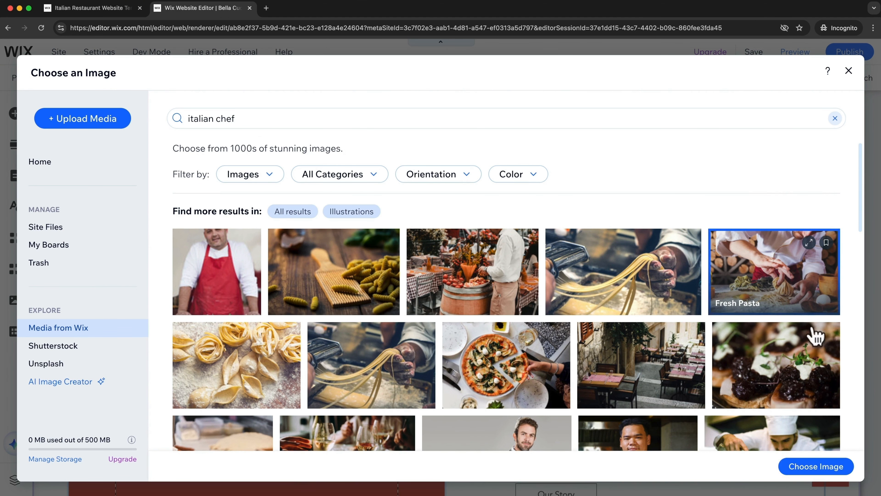
pyautogui.click(791, 467)
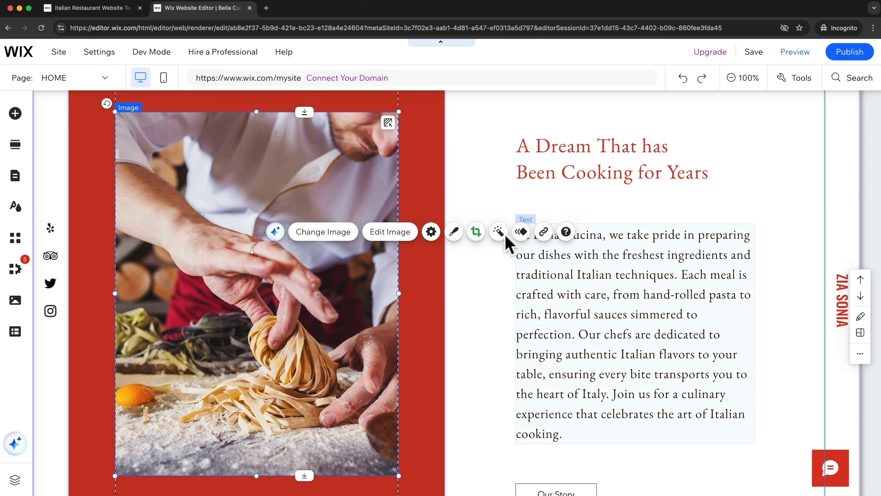
pyautogui.scroll(1, 375, 297)
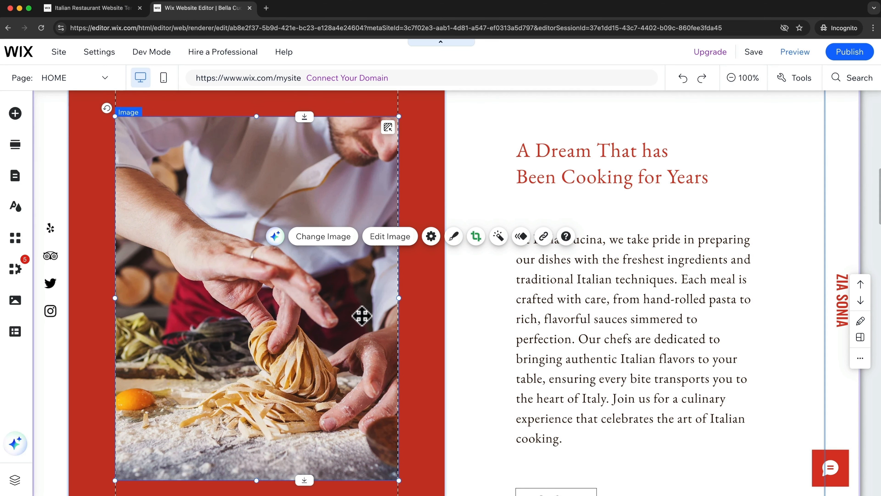
pyautogui.scroll(-1, 361, 315)
# - Try deleting the Our Story button below the About paragraph
pyautogui.click(462, 312)
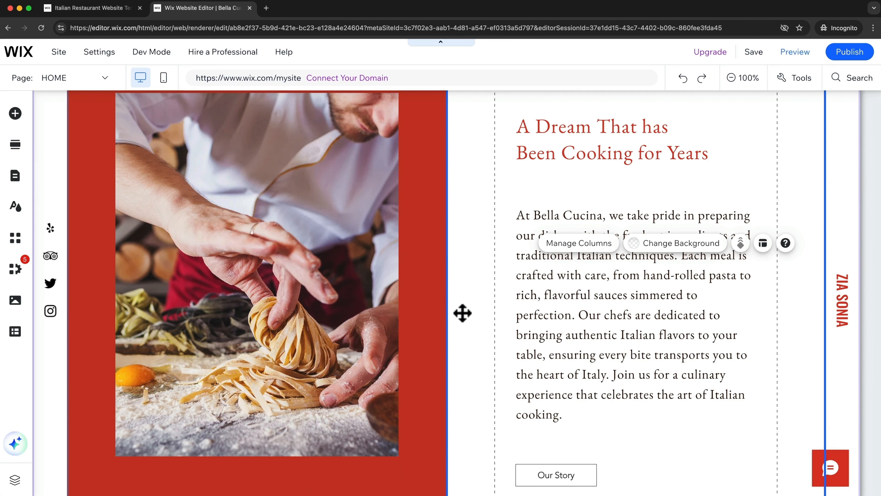
pyautogui.scroll(-3, 463, 312)
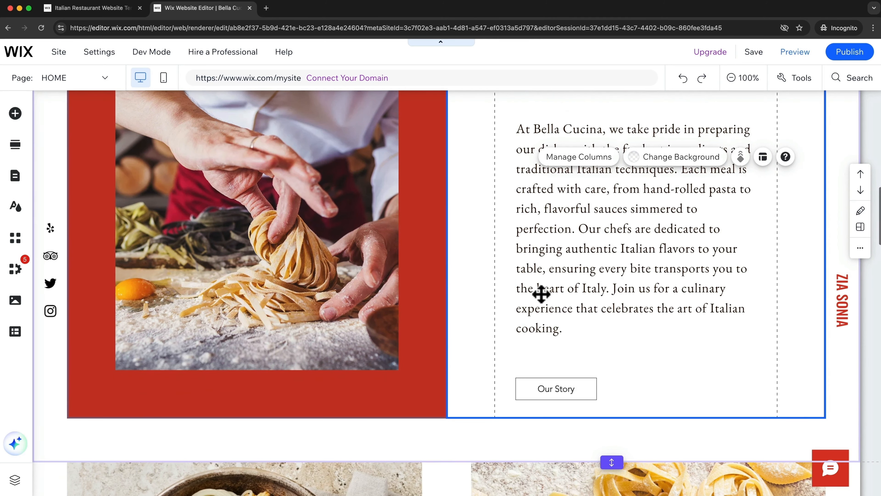
pyautogui.rightClick(571, 383)
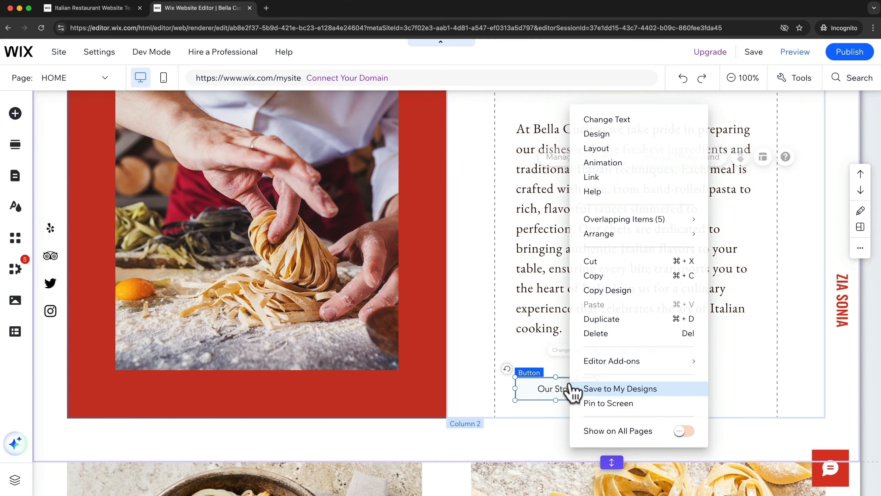
pyautogui.click(619, 335)
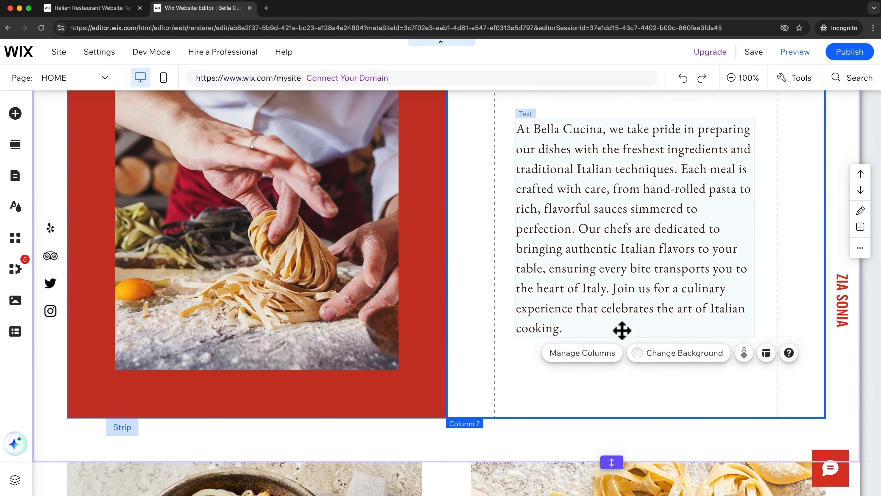
# - Try deleting the entire About section from the home page
pyautogui.scroll(6, 622, 330)
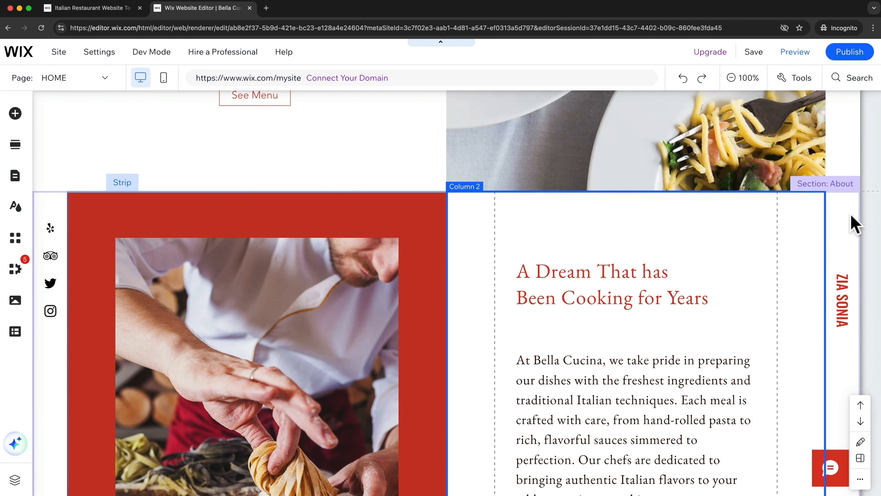
pyautogui.rightClick(843, 212)
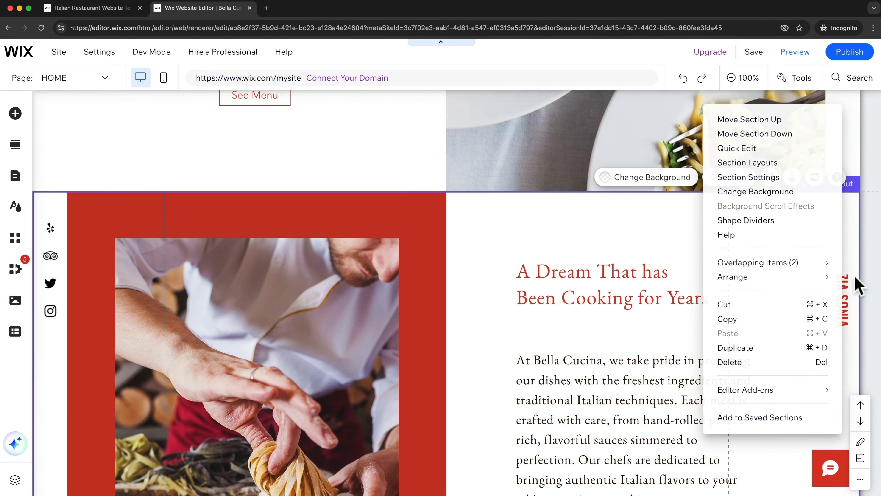
pyautogui.click(777, 363)
# - Add the "Our Team." section with four member photos from the Team designs, between the Reserve a Table and Contact Us sections
pyautogui.scroll(10, 411, 394)
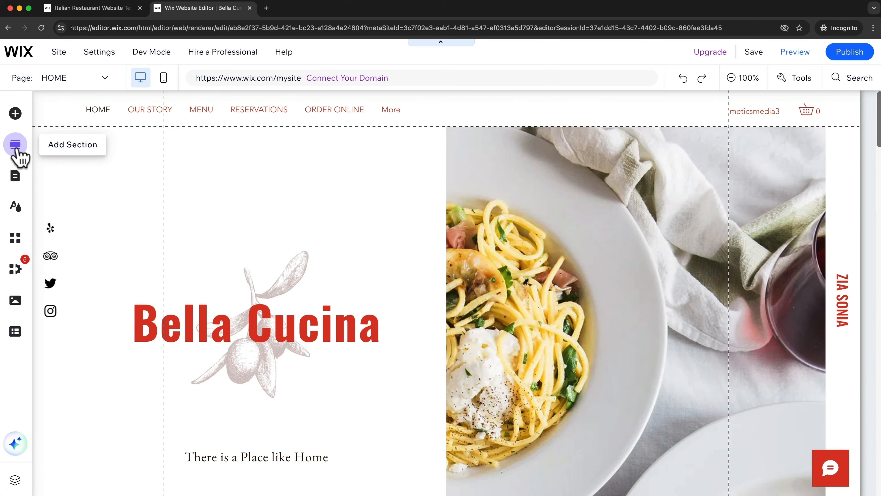
pyautogui.click(16, 147)
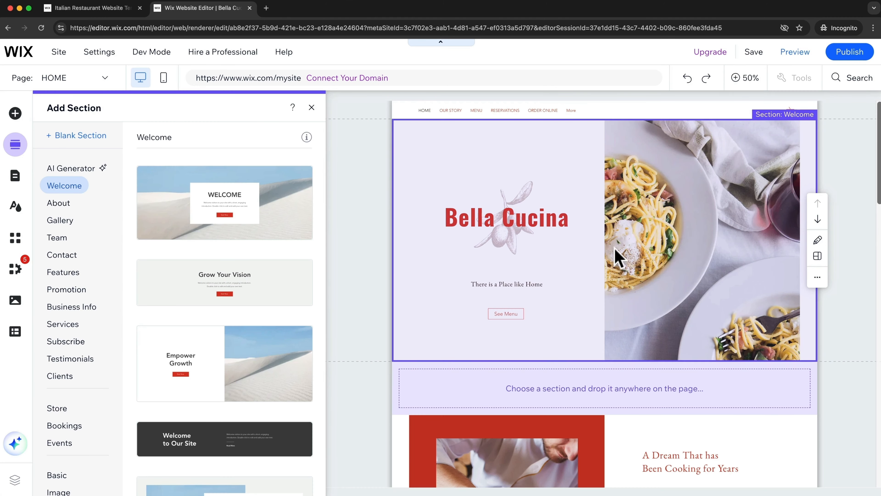
pyautogui.scroll(-3, 614, 257)
pyautogui.scroll(-10, 612, 251)
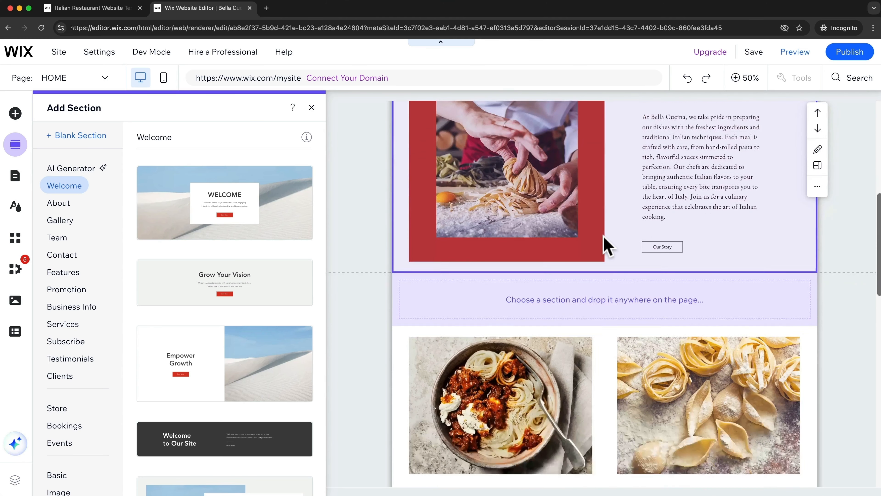
pyautogui.scroll(-8, 607, 245)
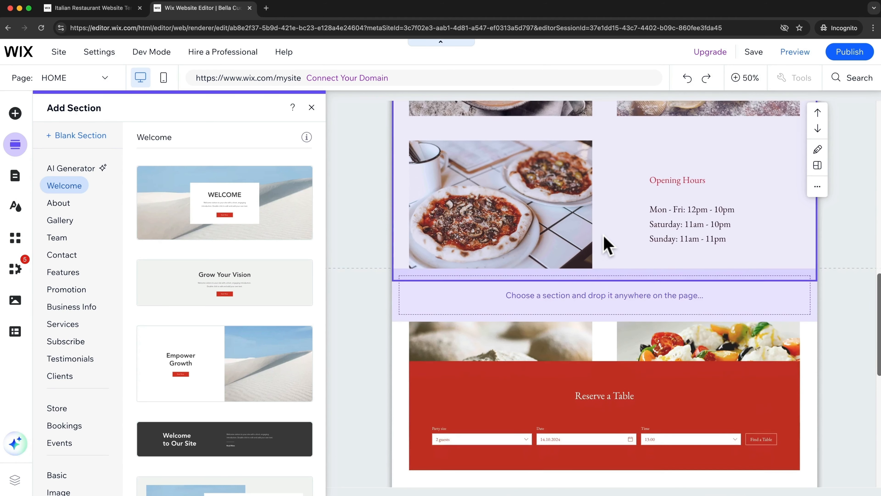
pyautogui.scroll(-6, 596, 211)
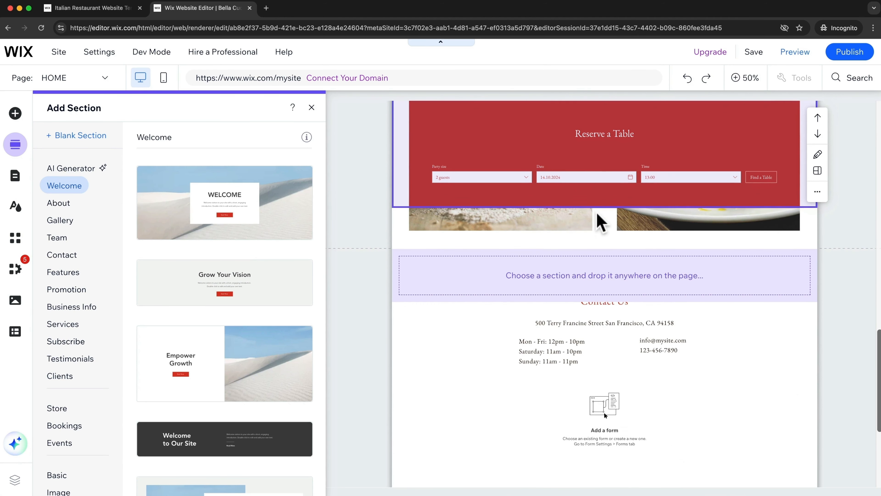
pyautogui.scroll(1, 567, 253)
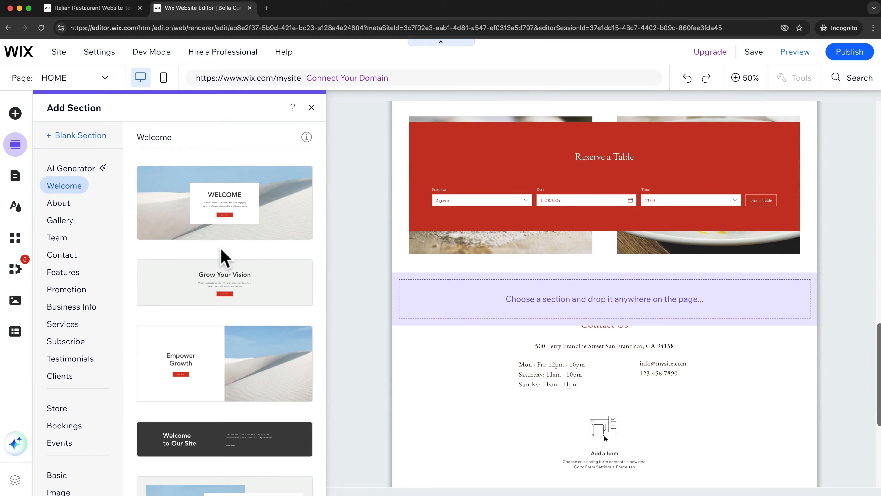
pyautogui.click(58, 238)
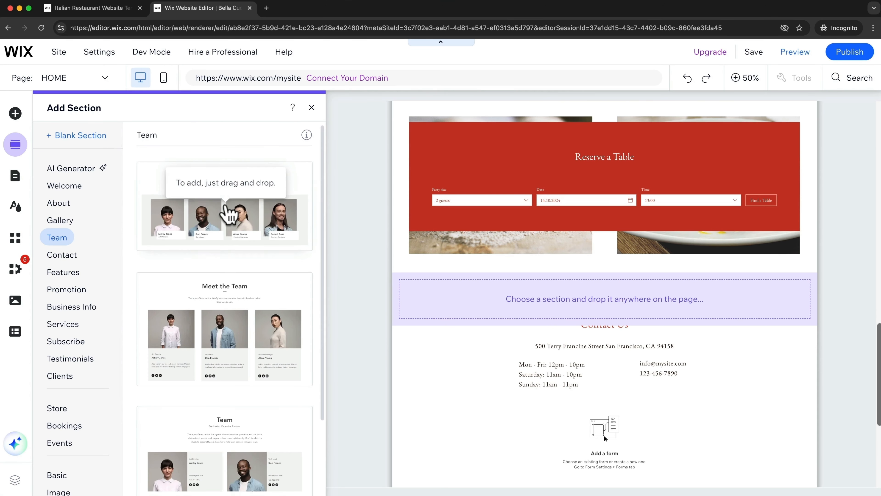
pyautogui.scroll(-3, 231, 209)
pyautogui.scroll(3, 222, 247)
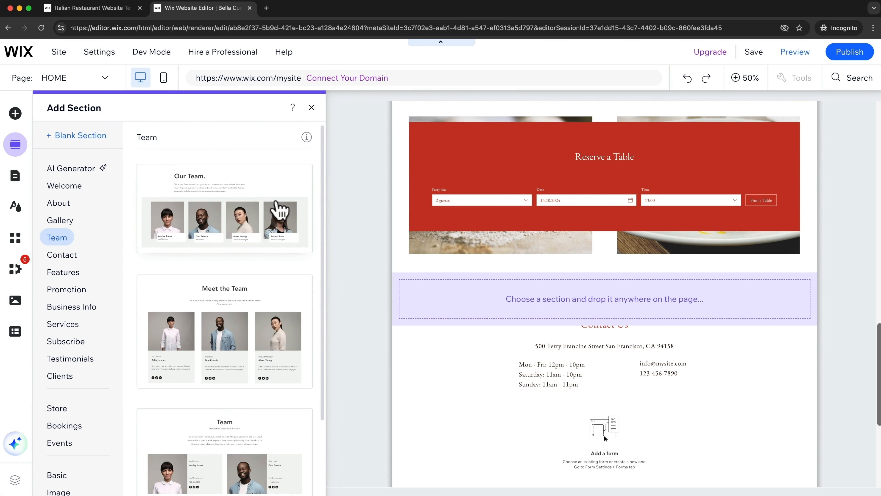
pyautogui.click(249, 198)
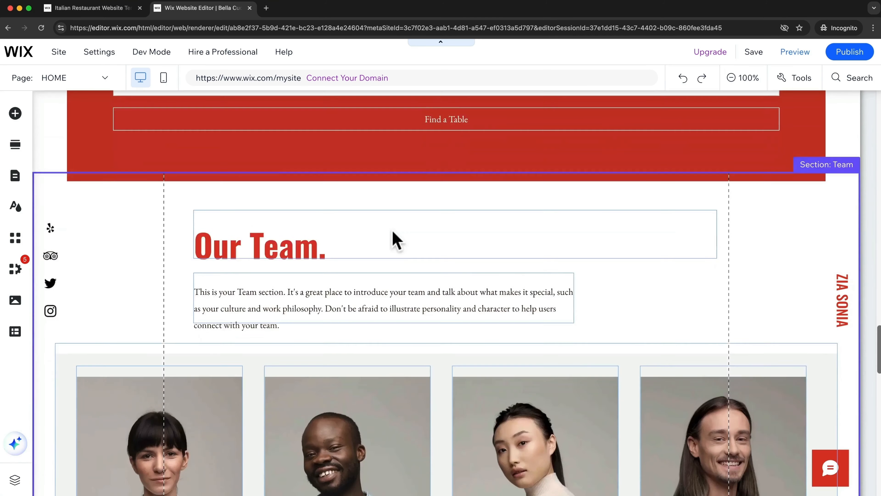
pyautogui.scroll(2, 576, 338)
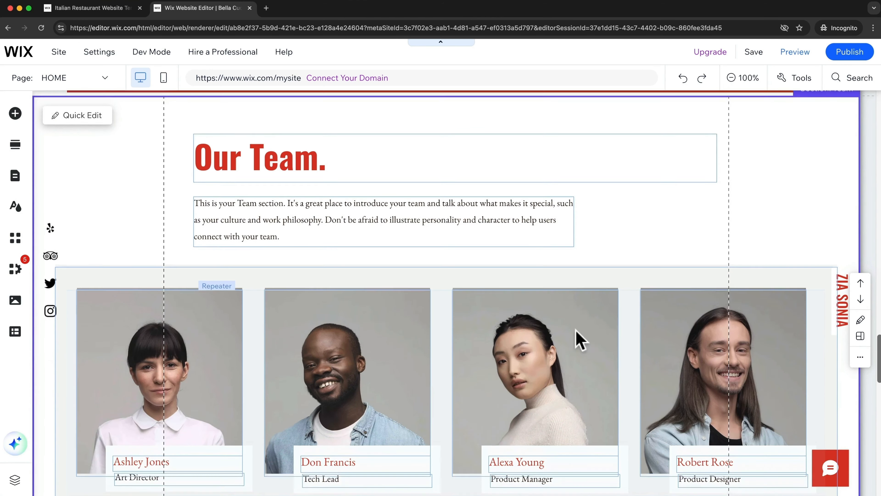
pyautogui.scroll(-2, 623, 292)
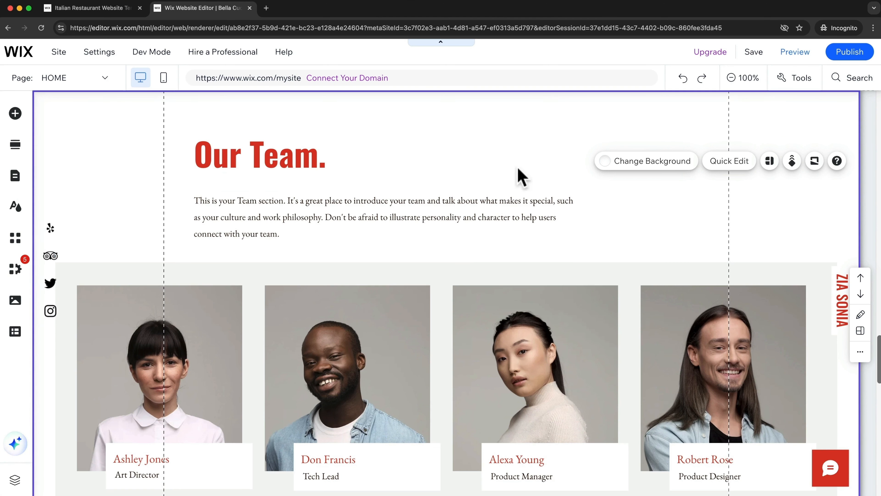
pyautogui.click(311, 155)
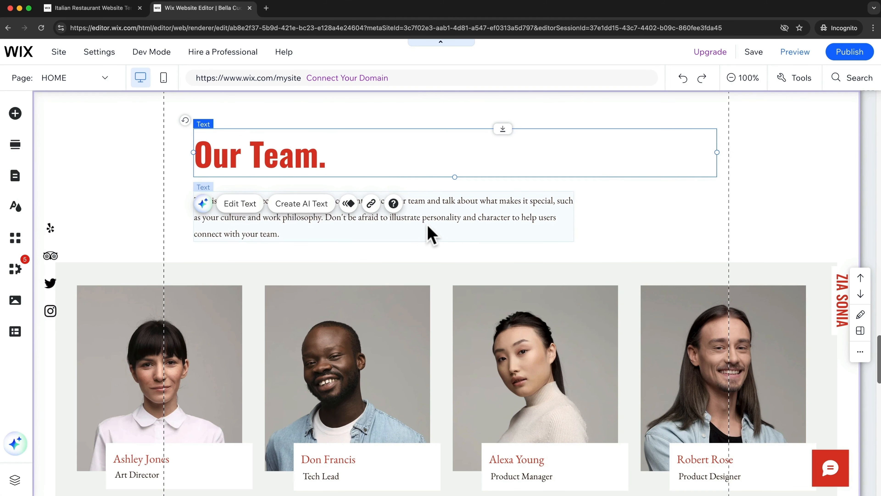
pyautogui.scroll(1, 639, 245)
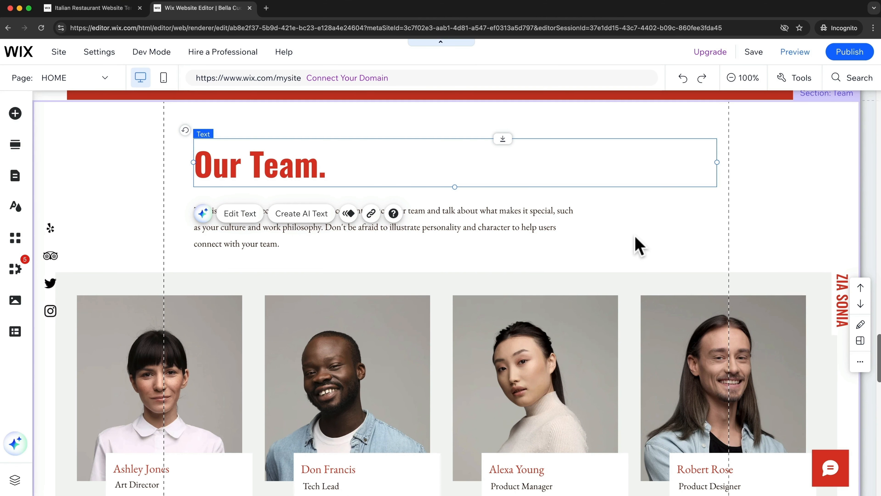
pyautogui.scroll(-2, 585, 233)
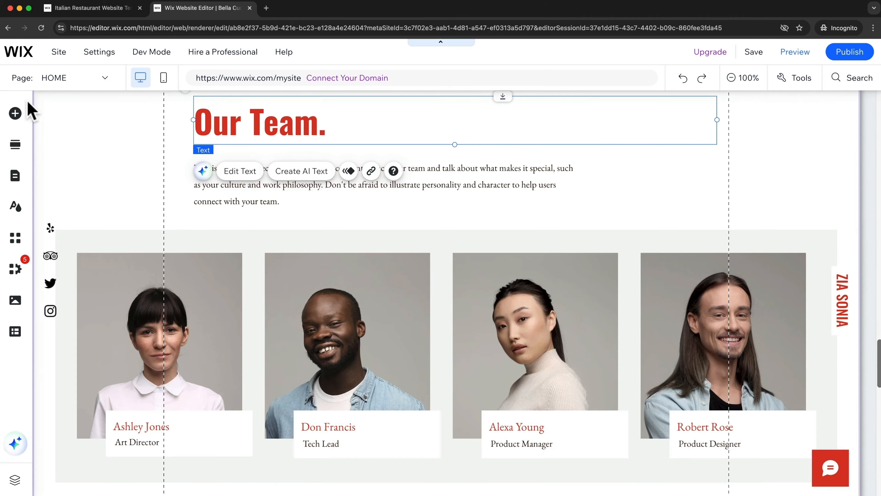
# - Add the dark themed button with the text "Button" to the Team section
pyautogui.click(15, 114)
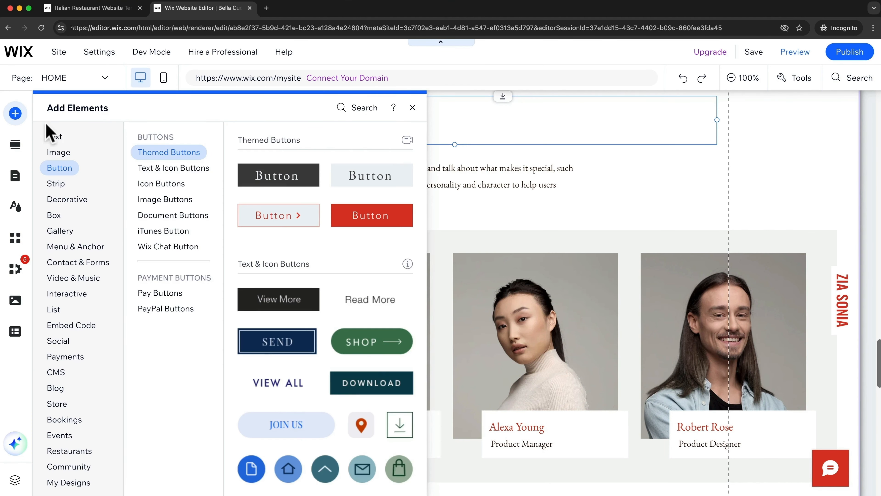
pyautogui.click(55, 137)
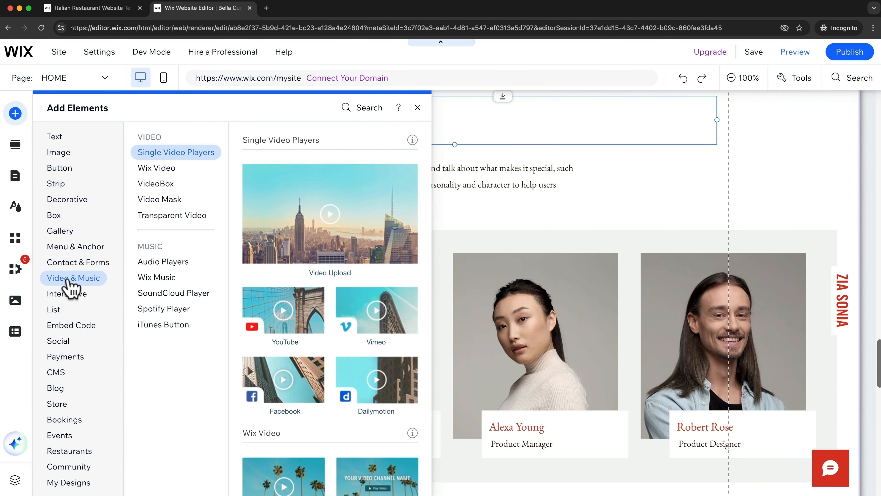
pyautogui.scroll(-3, 552, 289)
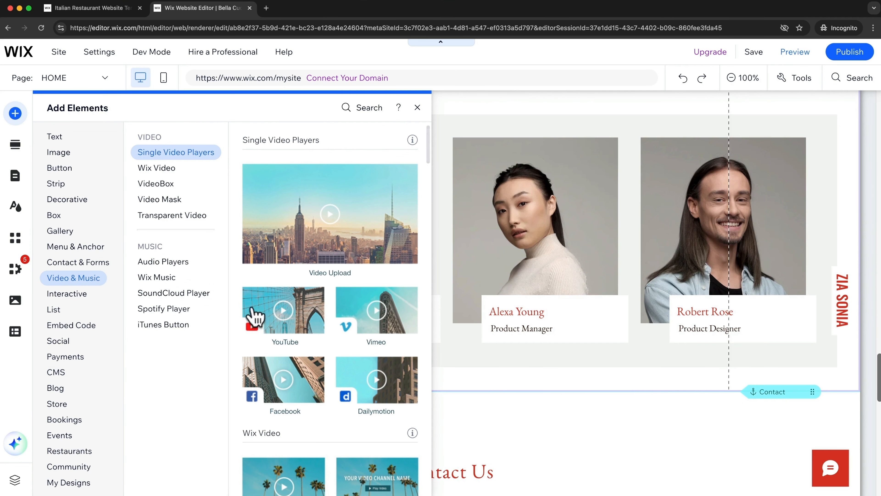
pyautogui.moveTo(72, 176)
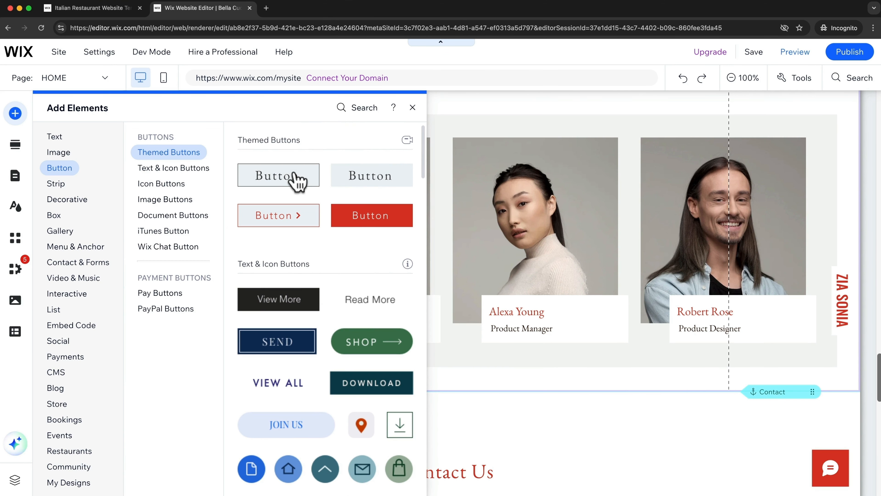
pyautogui.click(295, 179)
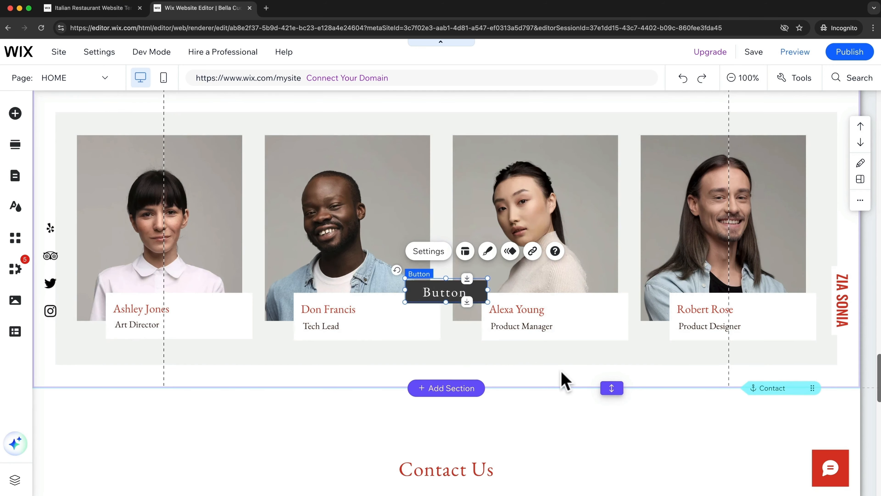
# - Extend the Team section's lower edge to make room and move the button into the white space centred below the member cards
pyautogui.scroll(-2, 461, 361)
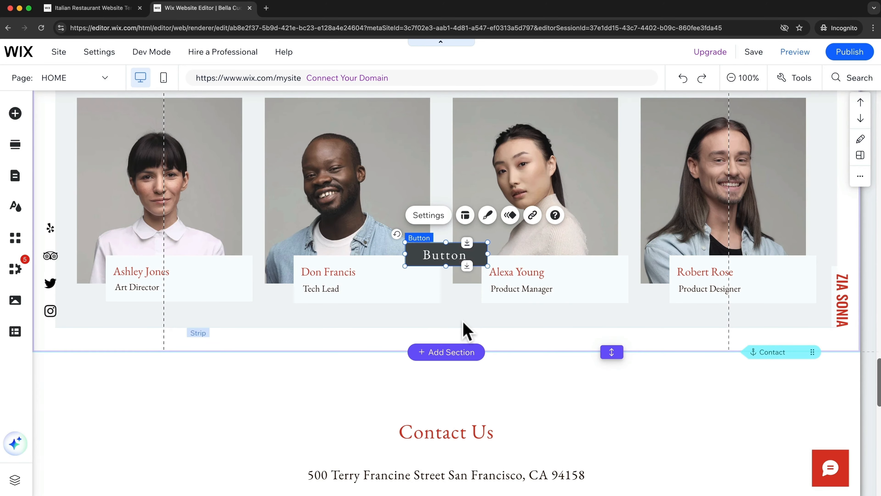
pyautogui.scroll(3, 574, 298)
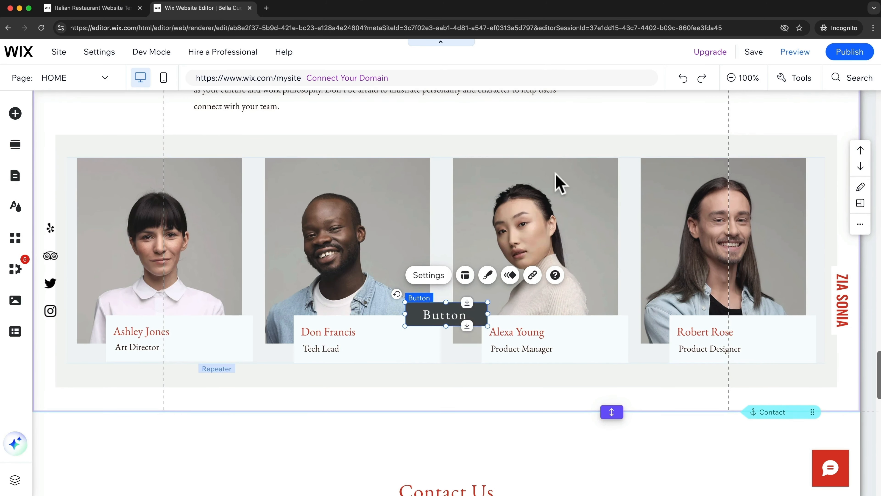
pyautogui.scroll(-3, 521, 243)
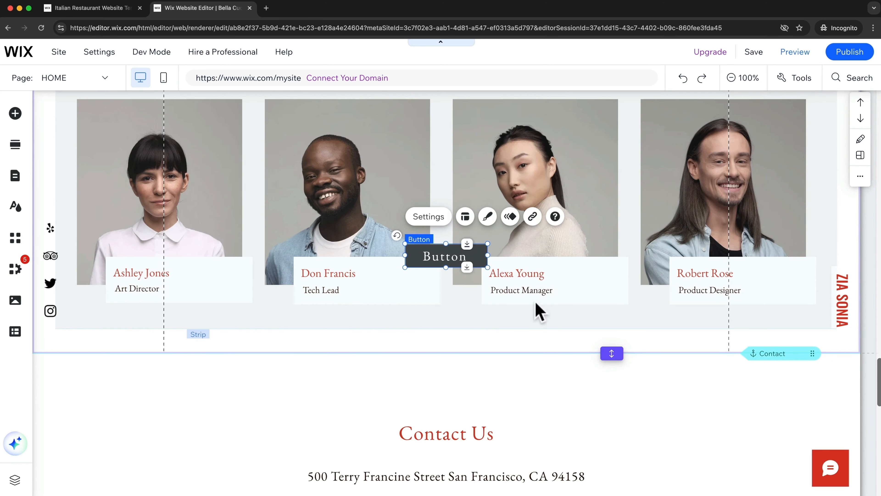
pyautogui.click(613, 353)
pyautogui.moveTo(614, 366); pyautogui.dragTo(617, 403)
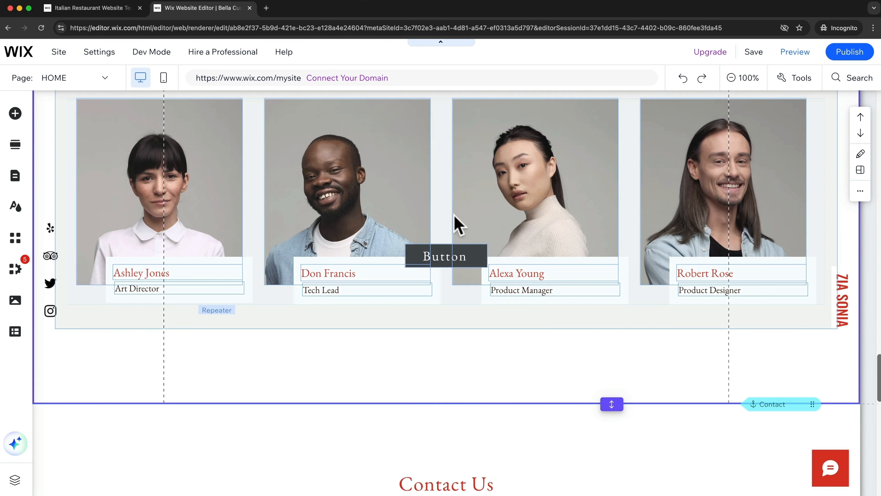
pyautogui.moveTo(444, 262); pyautogui.dragTo(445, 365)
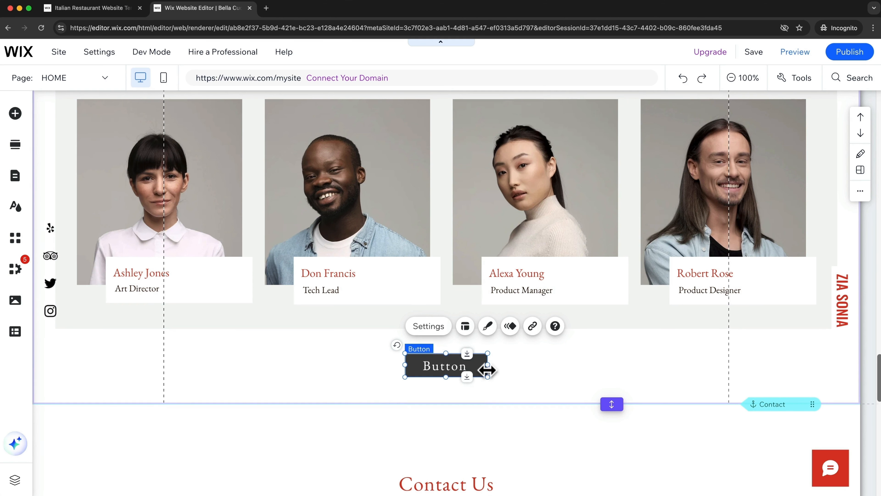
# - Set the new button's text to "Our Story" and link it to the OUR STORY page, opening in the current window
pyautogui.click(428, 327)
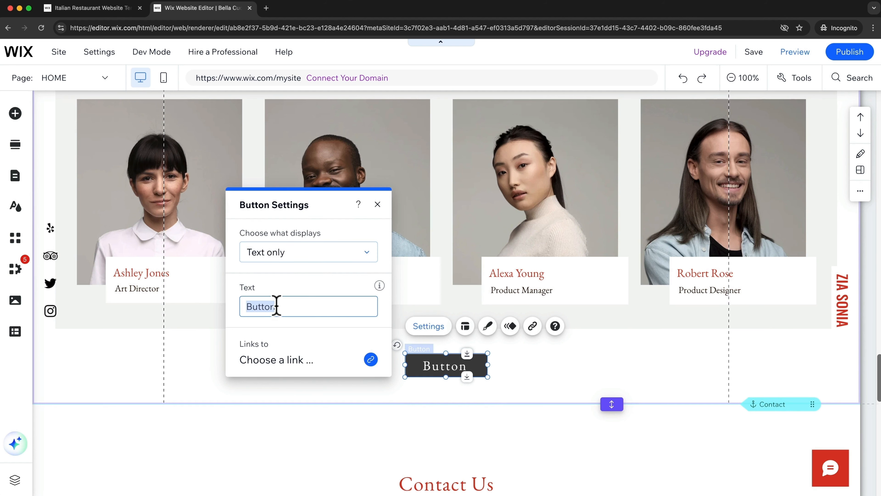
pyautogui.write('Our Story')
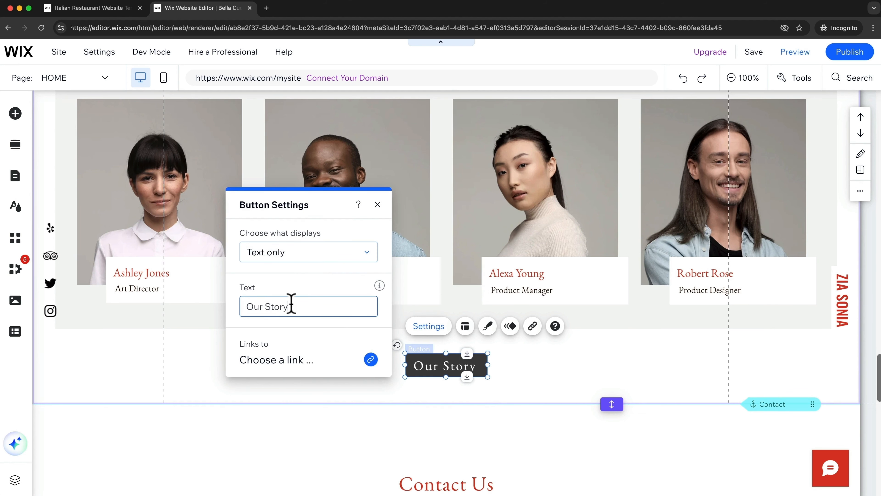
pyautogui.click(293, 363)
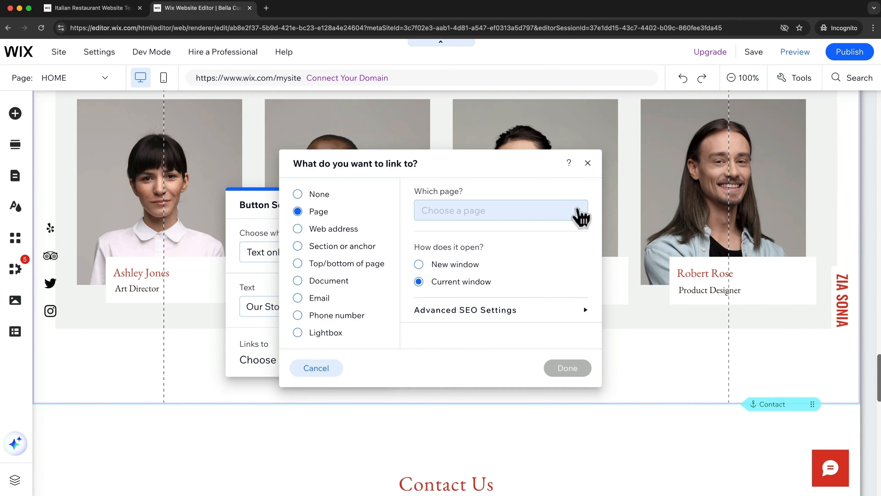
pyautogui.click(581, 215)
pyautogui.click(503, 280)
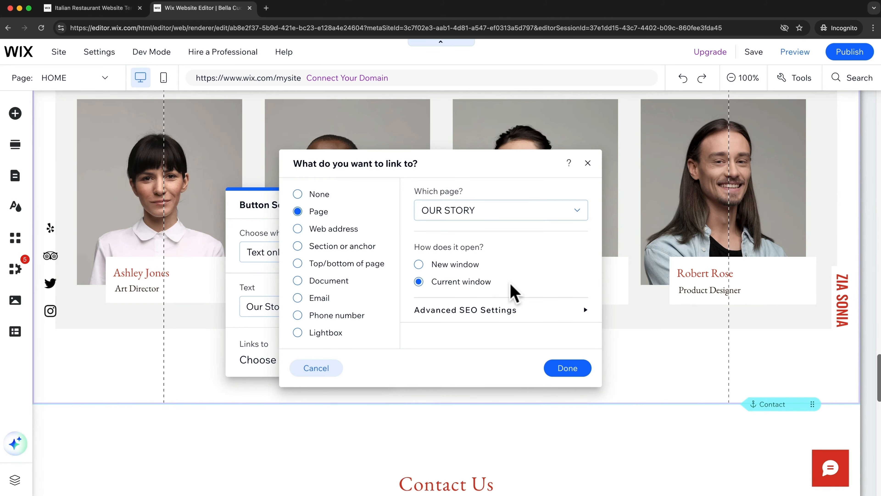
pyautogui.click(569, 369)
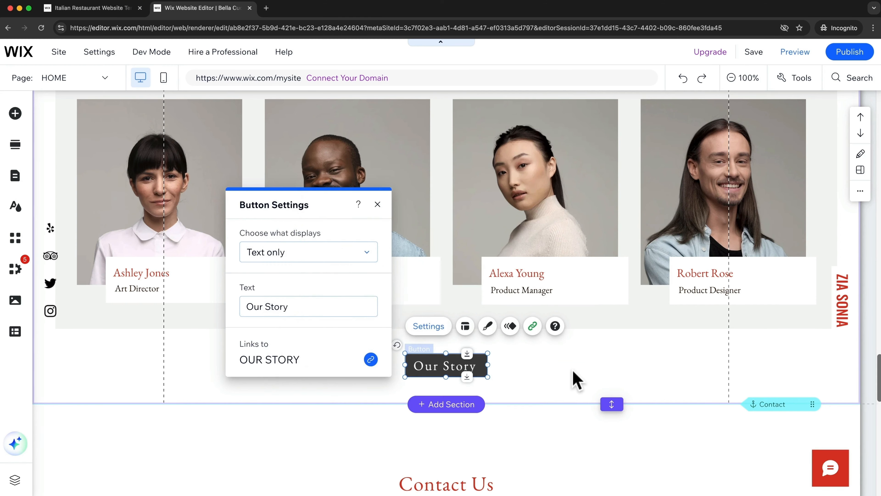
pyautogui.press('Escape')
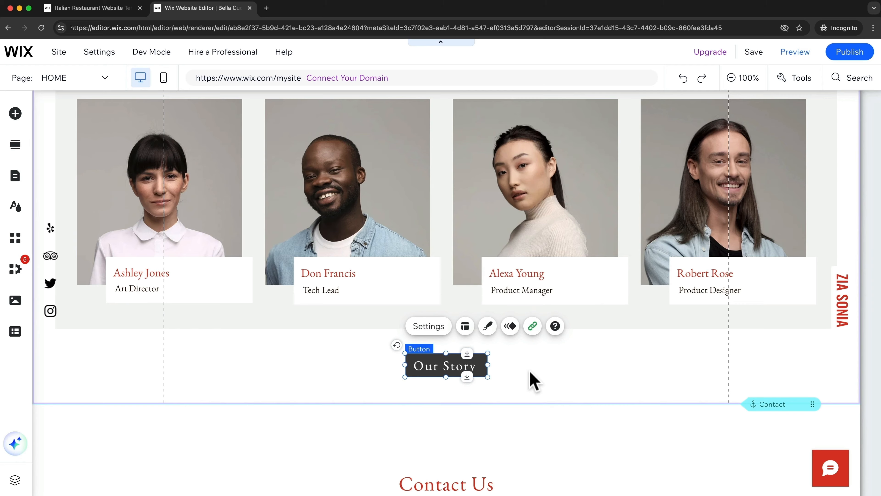
# - Zoom the editor out to 50% and review the home page down to the Team section and its button
pyautogui.click(739, 81)
pyautogui.scroll(-5, 522, 325)
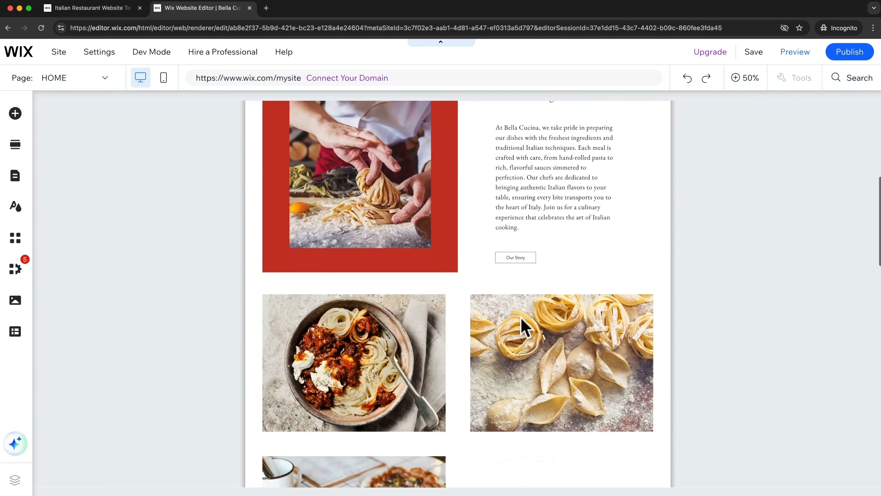
pyautogui.scroll(-10, 522, 324)
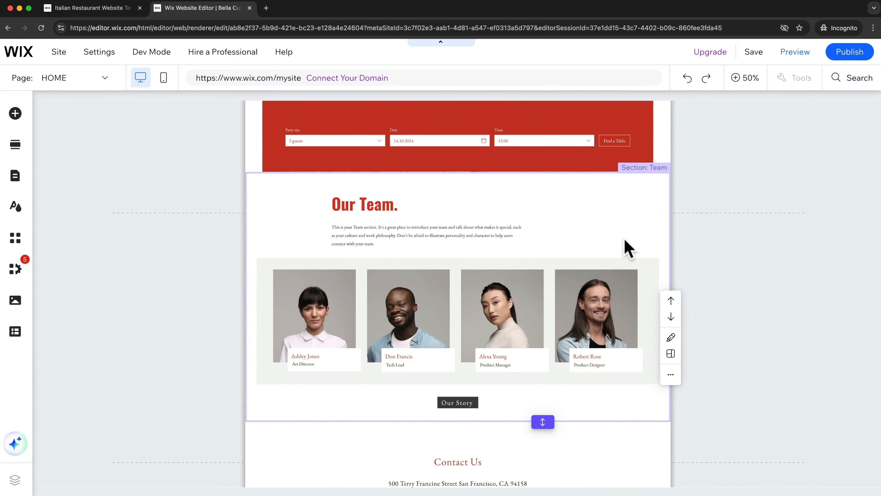
pyautogui.click(526, 399)
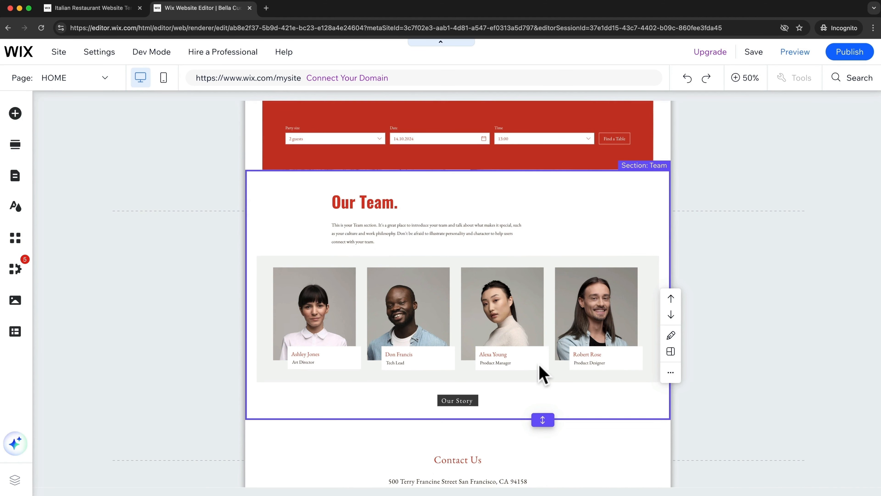
pyautogui.scroll(3, 541, 373)
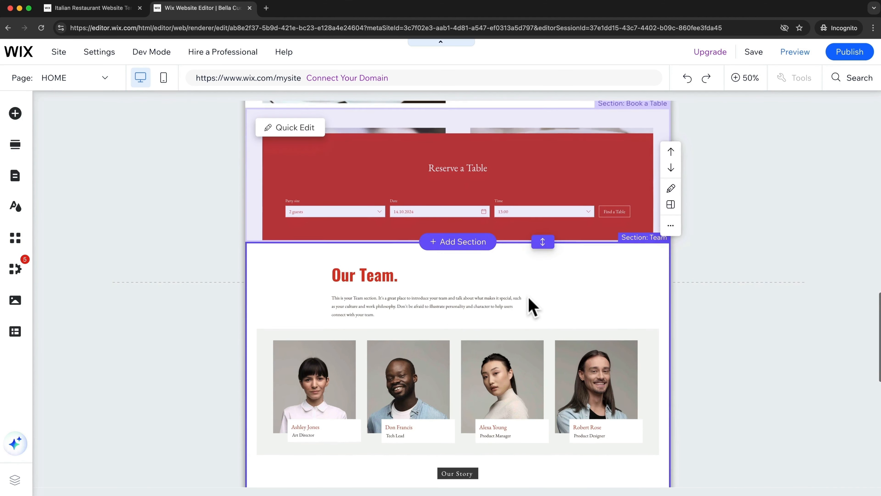
pyautogui.scroll(-3, 534, 307)
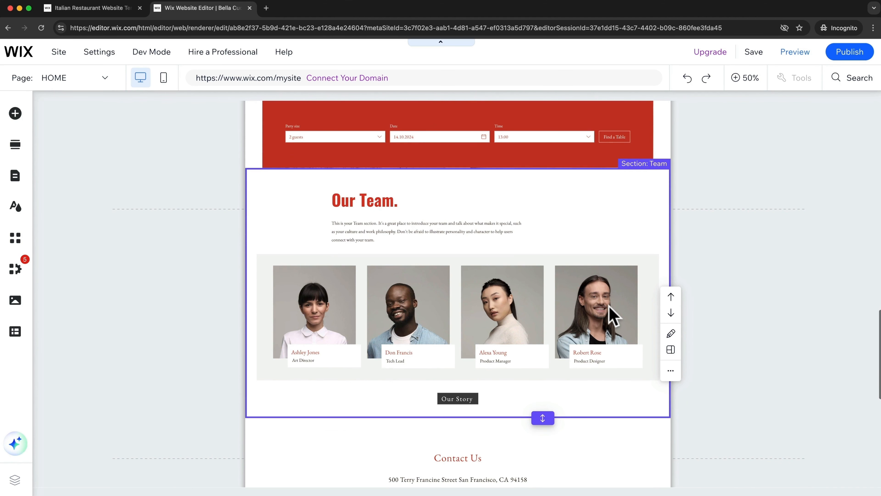
# - Restyle the "Our Story" button below the team cards with the solid red themed button design
pyautogui.scroll(-1, 569, 348)
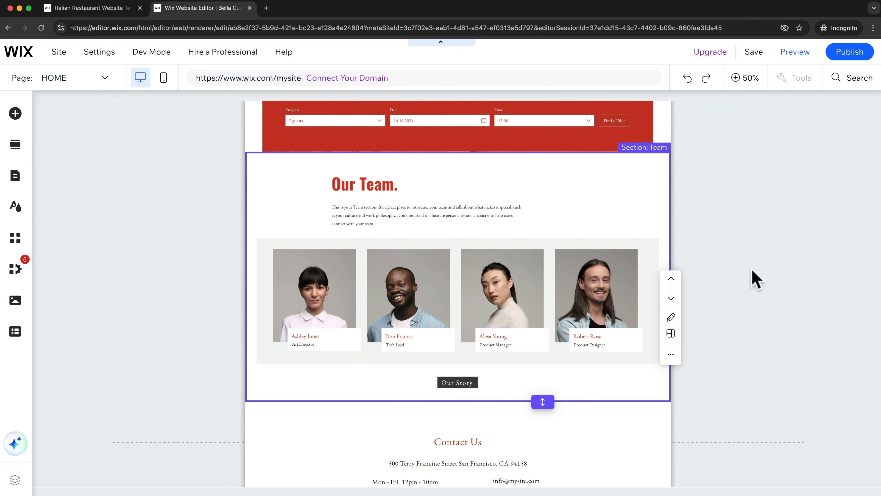
pyautogui.click(744, 79)
pyautogui.scroll(-5, 560, 306)
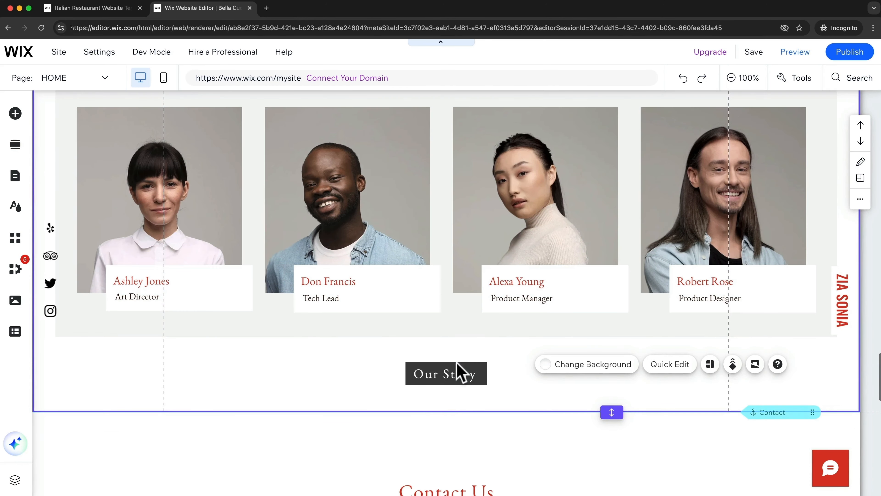
pyautogui.click(459, 369)
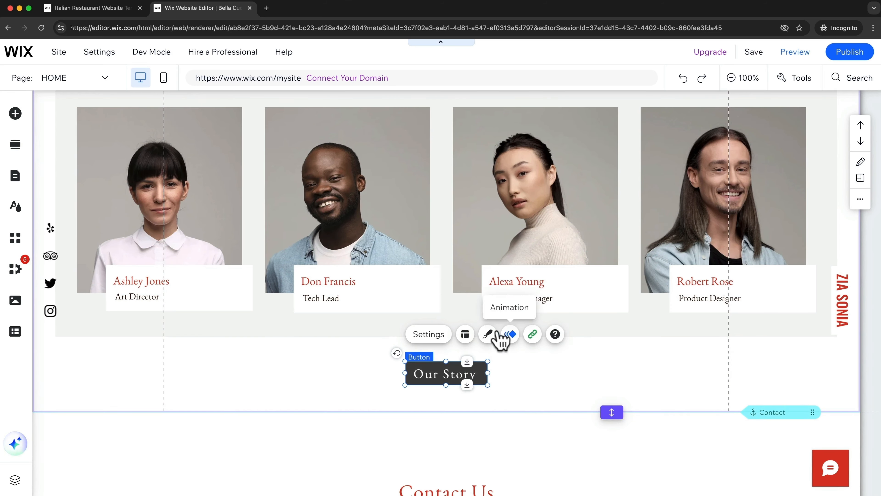
pyautogui.click(488, 335)
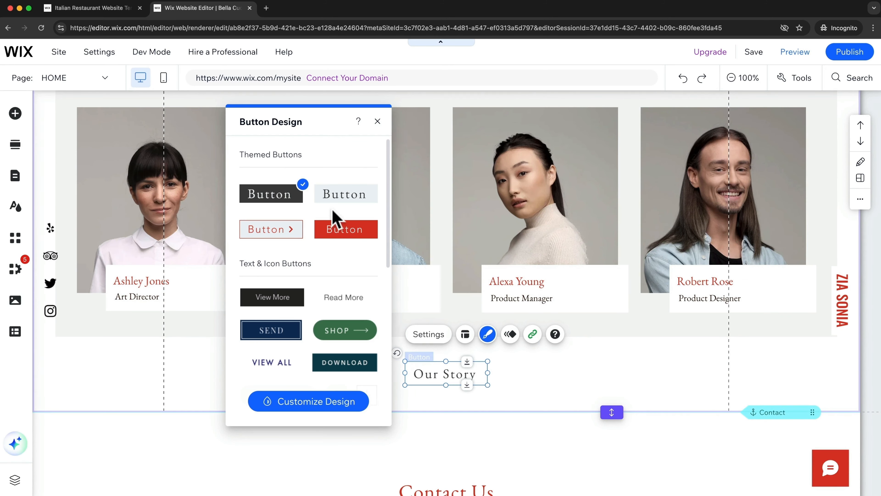
pyautogui.click(342, 236)
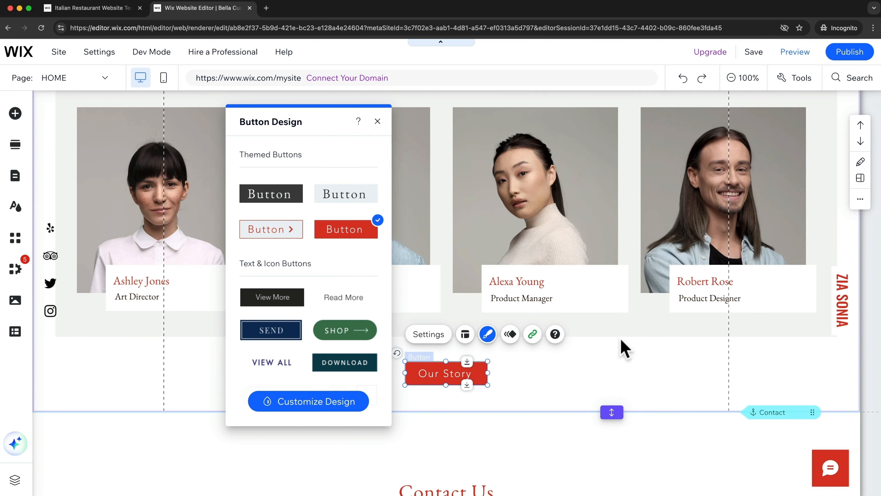
# - Zoom the editor out to 50% and review the whole home page with the restyled button
pyautogui.click(735, 80)
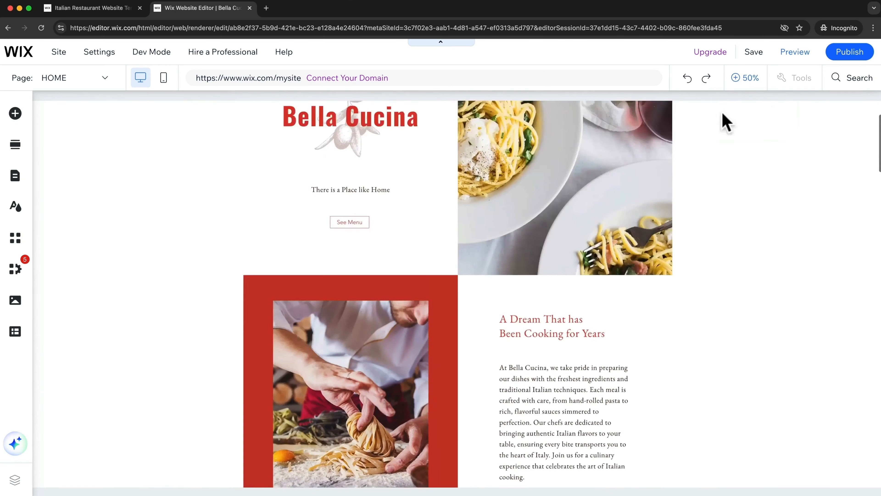
pyautogui.scroll(-10, 536, 350)
pyautogui.scroll(-10, 536, 351)
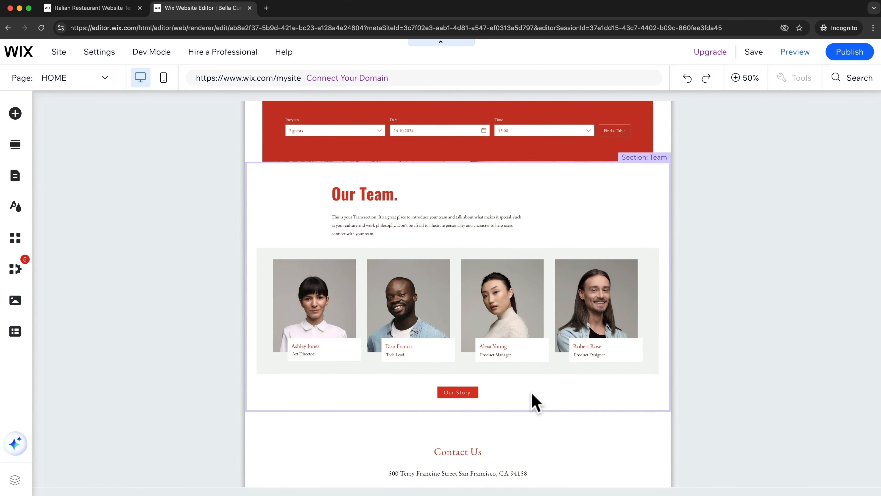
pyautogui.scroll(10, 529, 401)
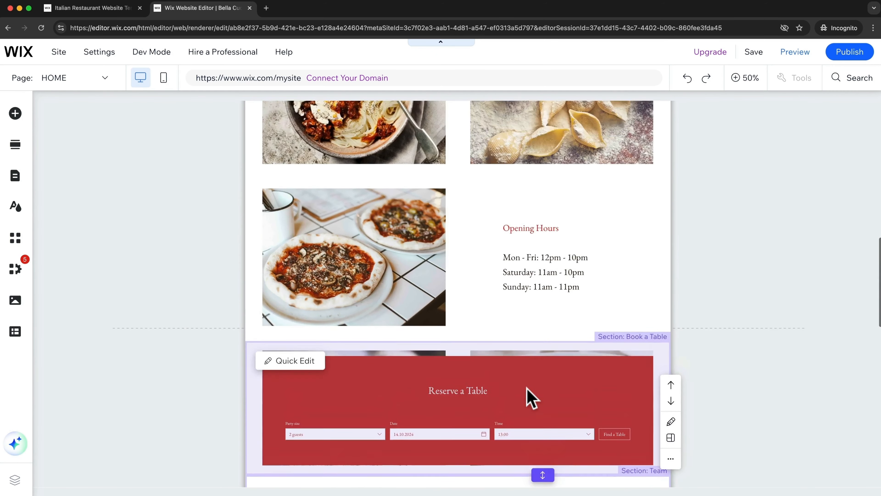
pyautogui.scroll(10, 528, 394)
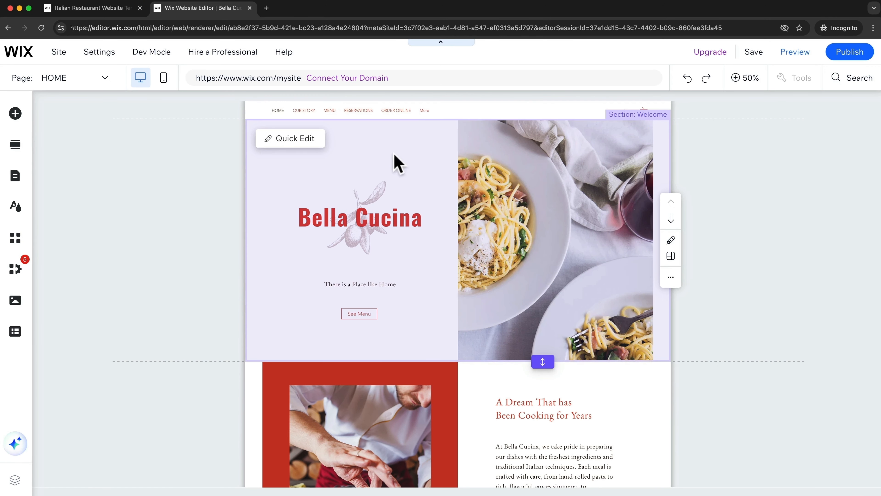
# - Delete the ORDER ONLINE and Ordering page 1 pages from the site menu
pyautogui.click(15, 177)
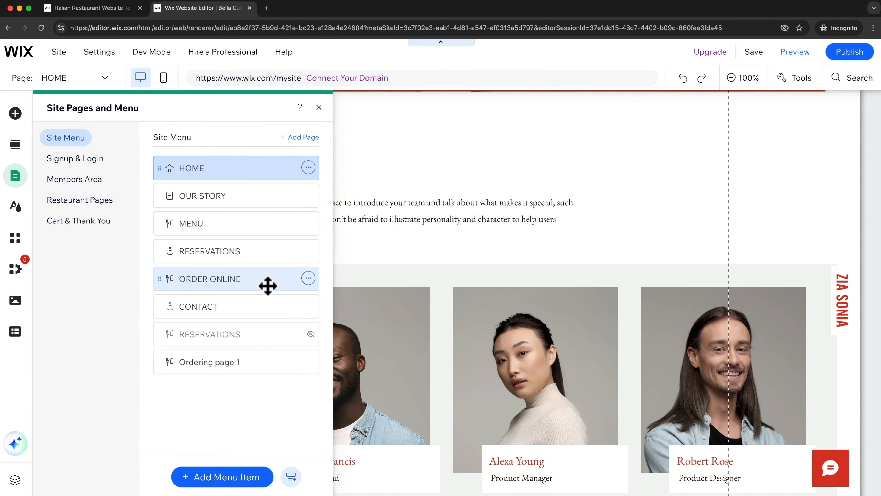
pyautogui.click(308, 278)
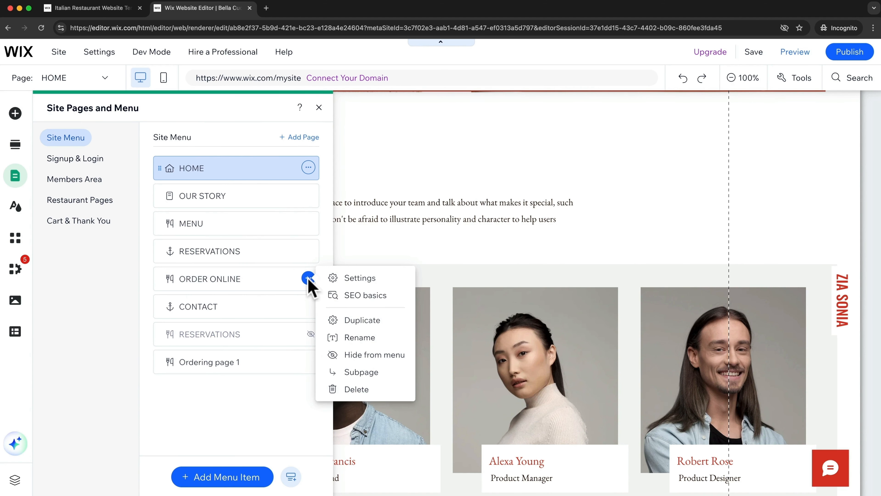
pyautogui.click(357, 389)
pyautogui.click(564, 317)
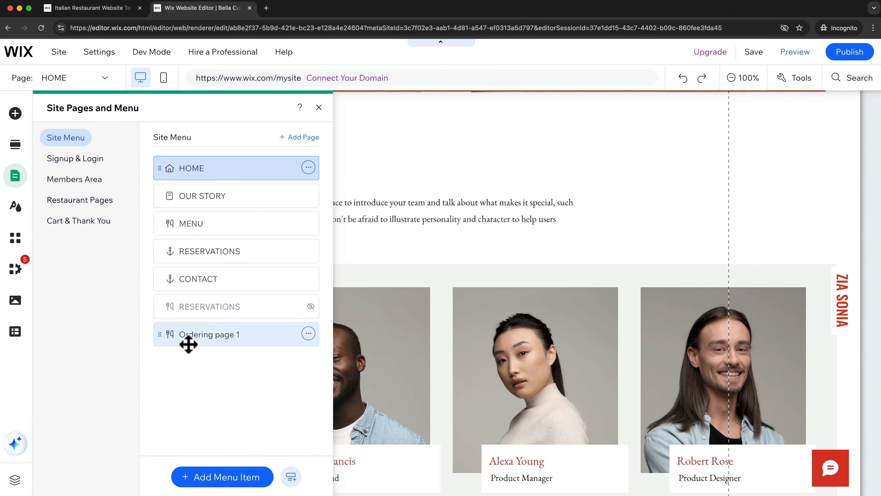
pyautogui.click(308, 334)
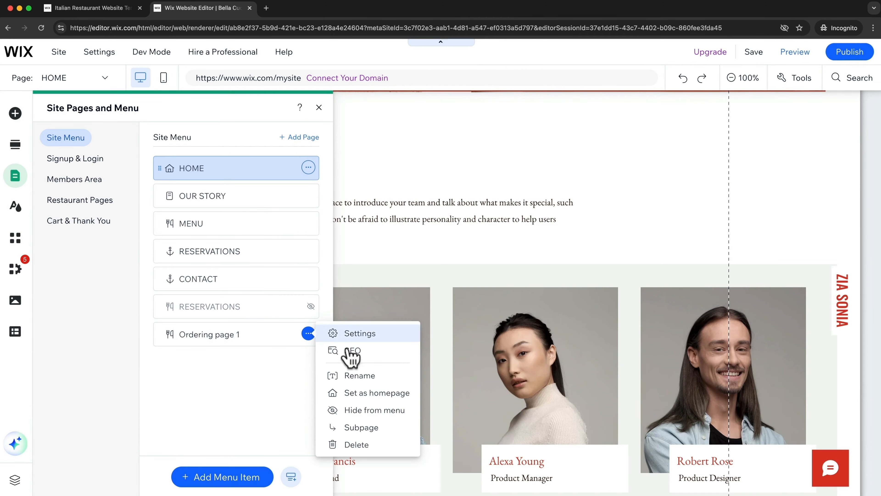
pyautogui.click(358, 444)
pyautogui.click(551, 309)
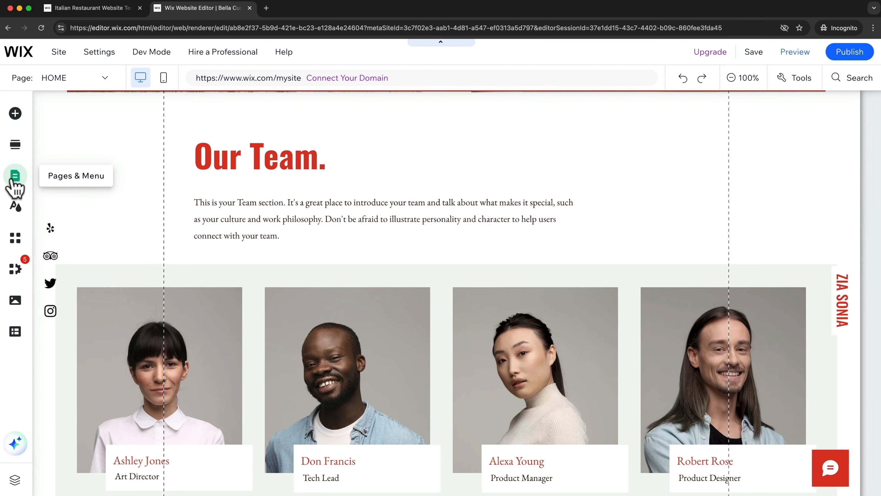
# - Check the remaining site menu entries and inspect the Reserve a Table section with its reservations anchor on the home page
pyautogui.click(13, 179)
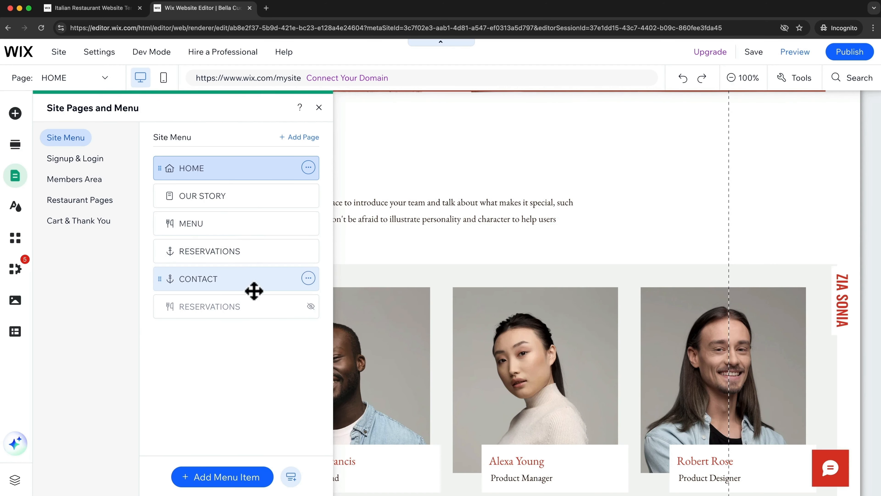
pyautogui.scroll(5, 428, 213)
pyautogui.scroll(10, 428, 212)
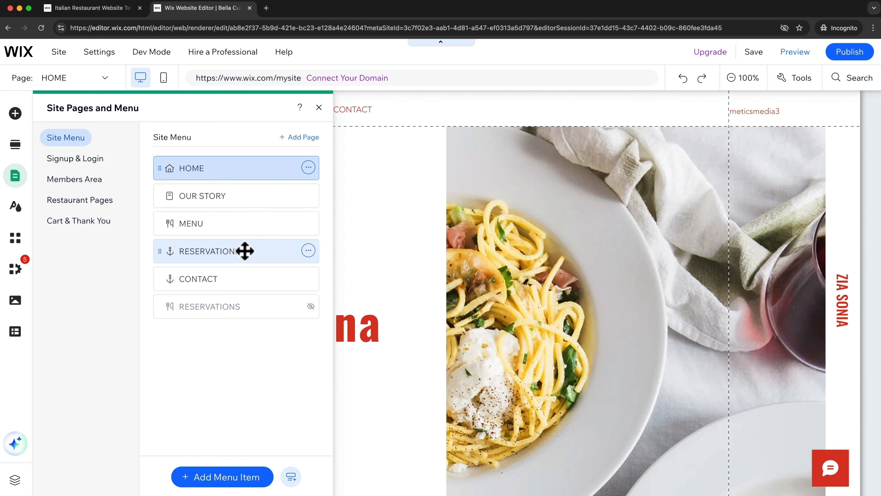
pyautogui.click(319, 108)
pyautogui.scroll(-15, 400, 254)
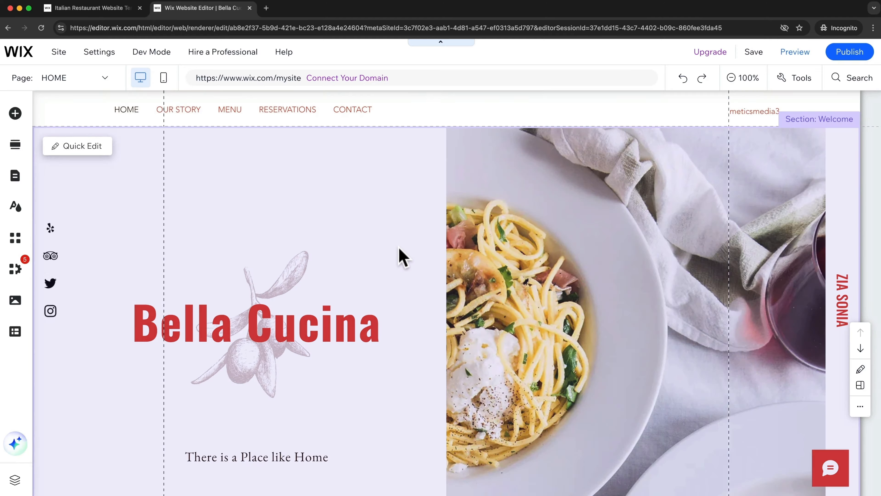
pyautogui.scroll(-10, 478, 275)
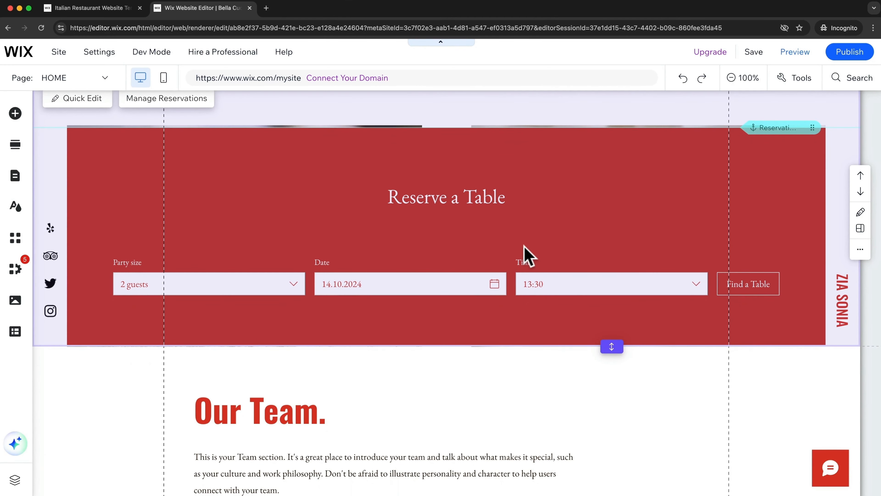
pyautogui.click(447, 253)
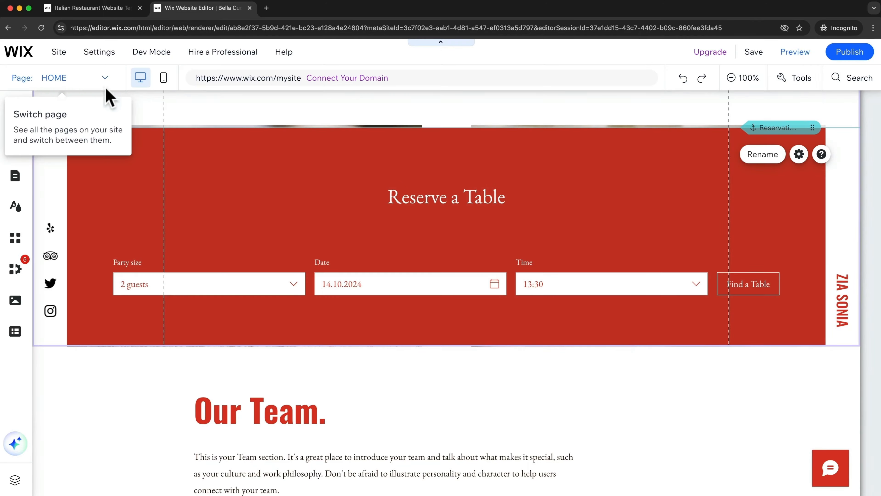
# - Switch to the OUR STORY page and review its texts and images up to the header
pyautogui.click(66, 80)
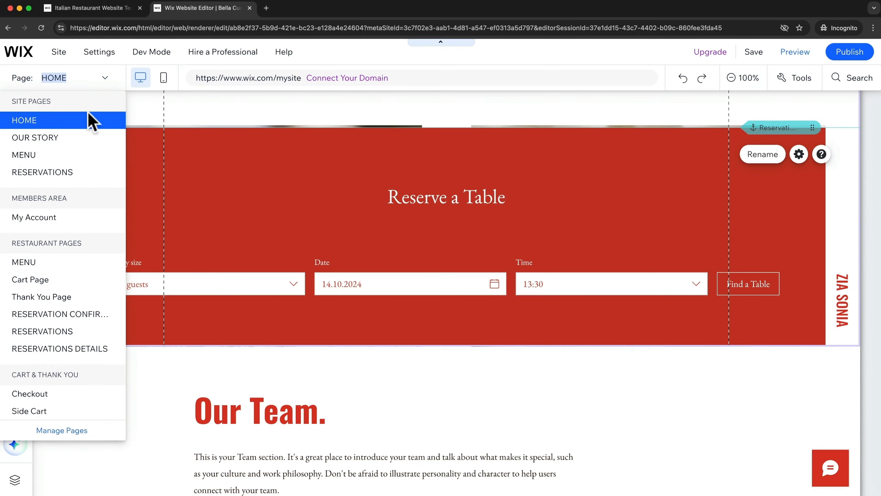
pyautogui.click(75, 138)
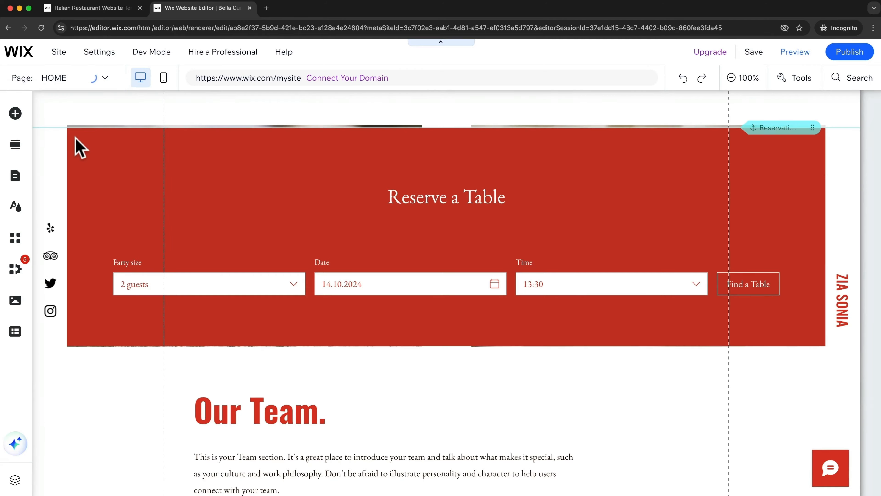
pyautogui.click(394, 289)
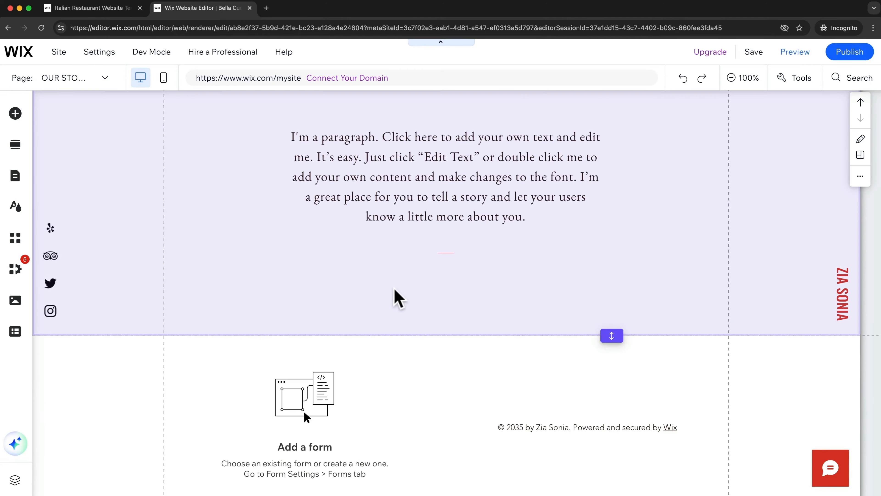
pyautogui.scroll(5, 474, 205)
pyautogui.click(445, 366)
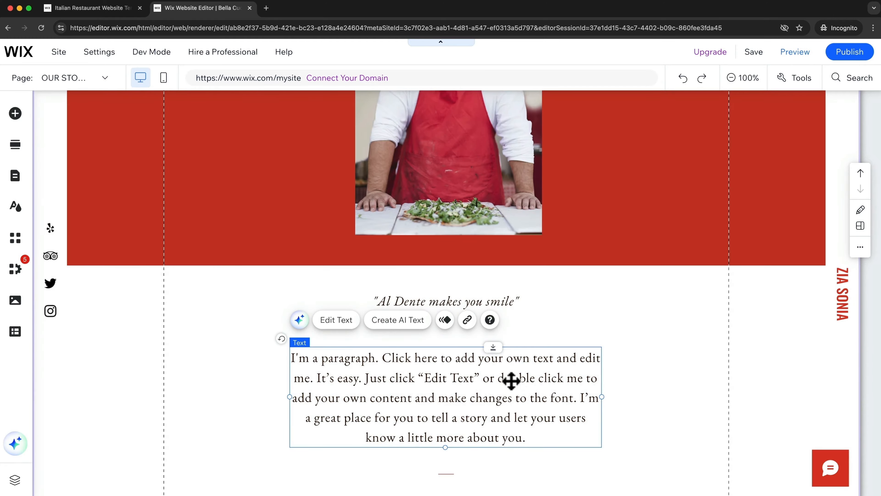
pyautogui.scroll(3, 492, 391)
pyautogui.scroll(5, 555, 347)
pyautogui.scroll(10, 482, 366)
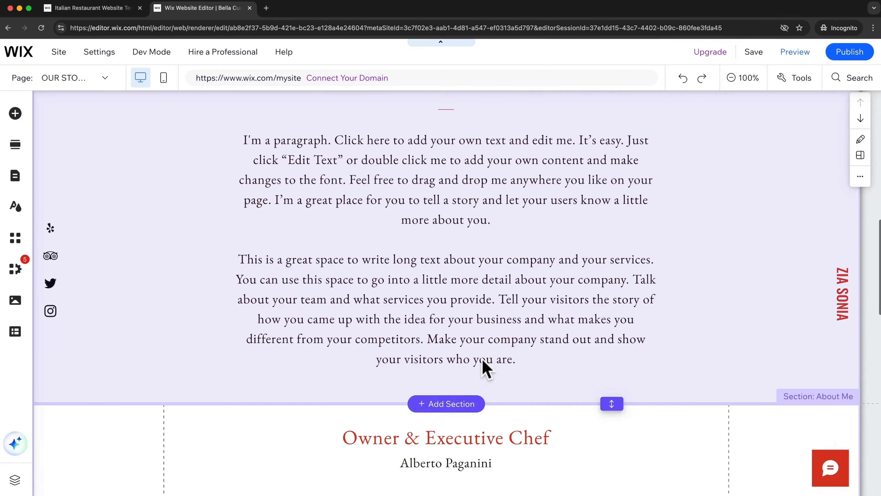
pyautogui.scroll(10, 516, 374)
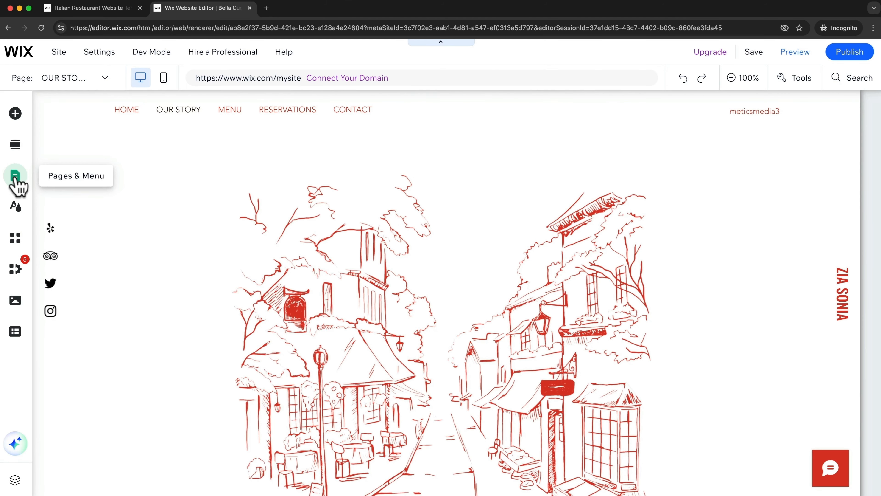
# - Add a new page from the "Side by side" Projects layout and name it EVENTS
pyautogui.click(14, 178)
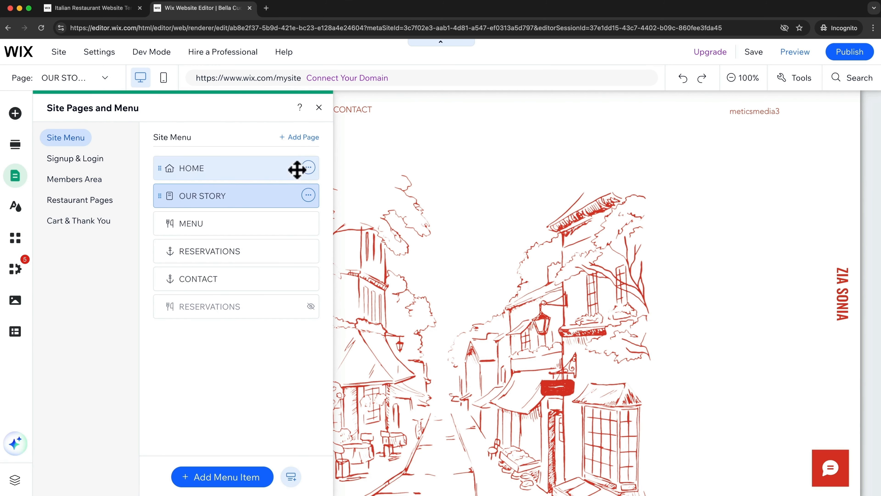
pyautogui.click(303, 139)
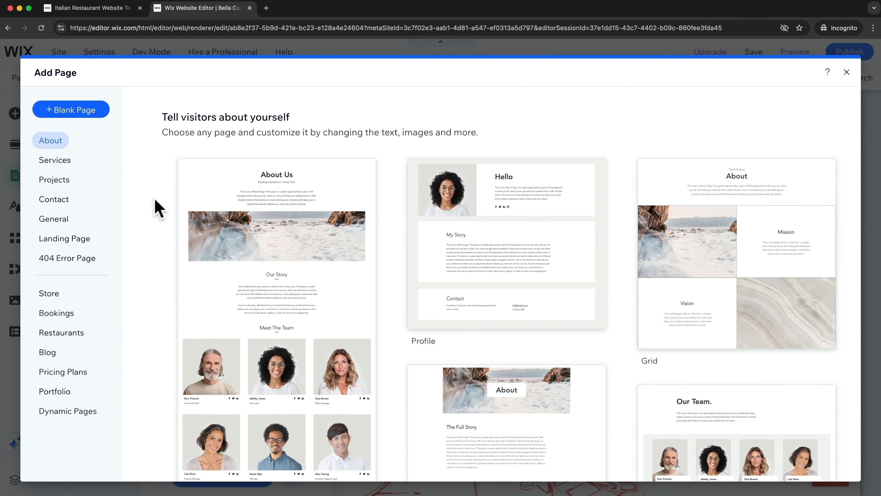
pyautogui.click(53, 181)
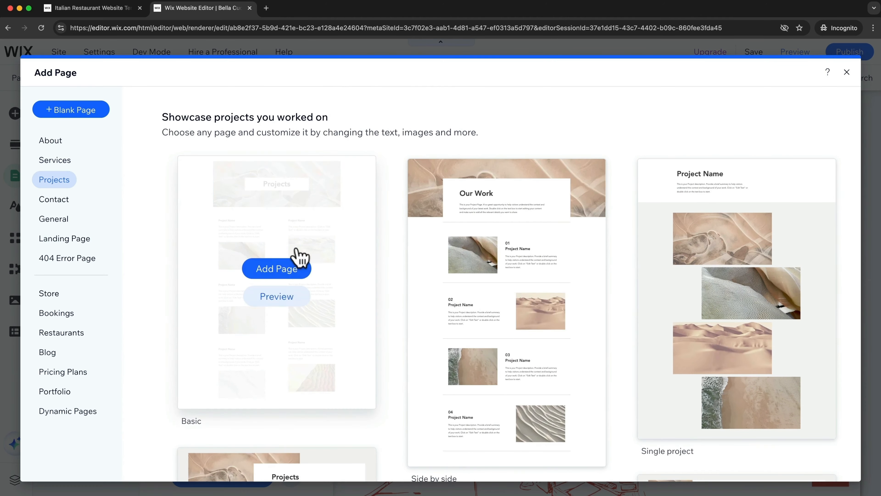
pyautogui.scroll(-1, 313, 266)
pyautogui.scroll(1, 534, 228)
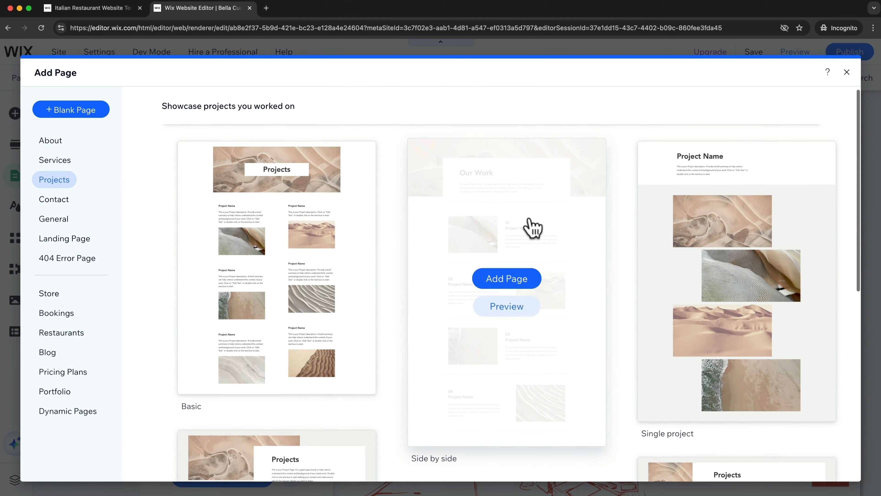
pyautogui.click(507, 280)
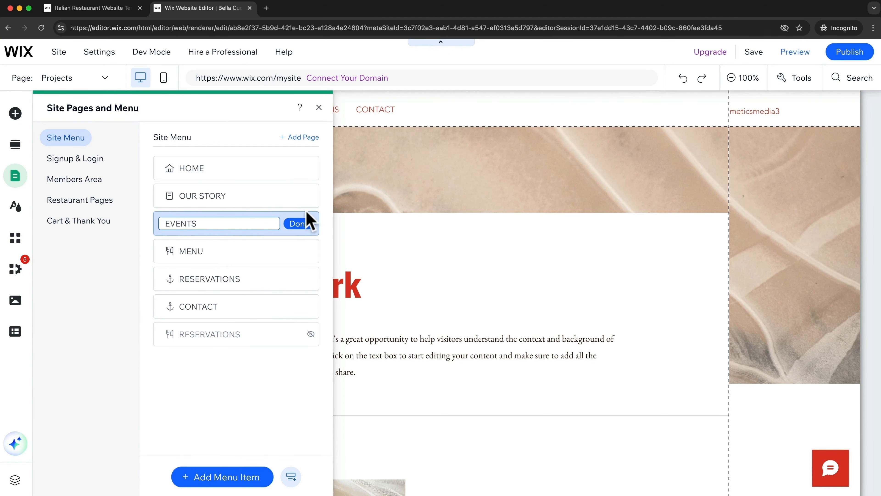
pyautogui.click(298, 223)
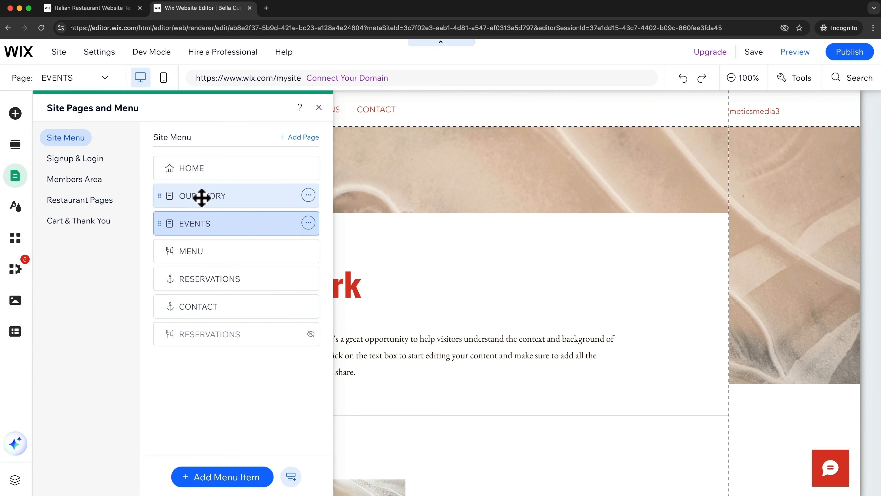
pyautogui.click(318, 108)
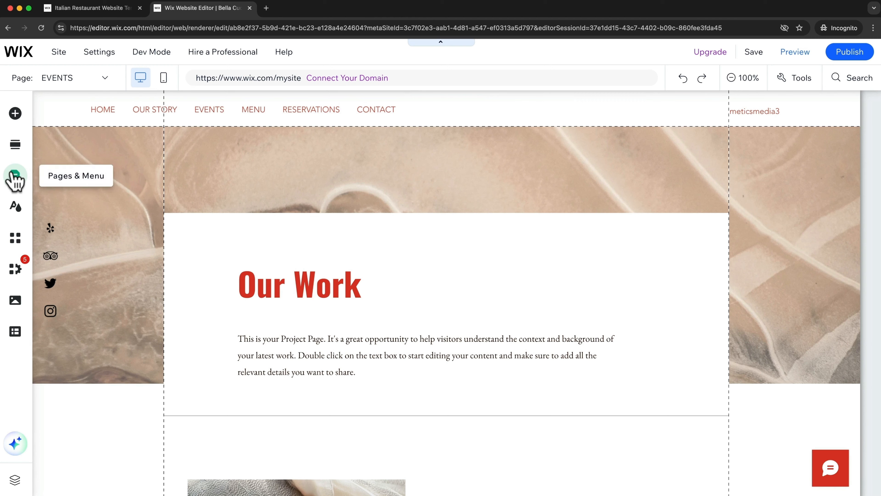
# - Open the site's list of pages and menu items
pyautogui.click(15, 176)
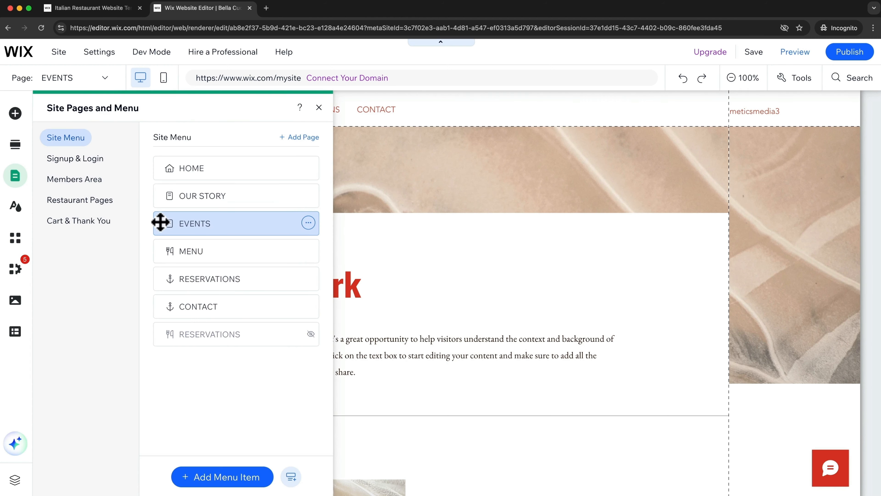
# - Move EVENTS to directly after CONTACT in the site menu and close the pages panel
pyautogui.moveTo(161, 224); pyautogui.dragTo(166, 301)
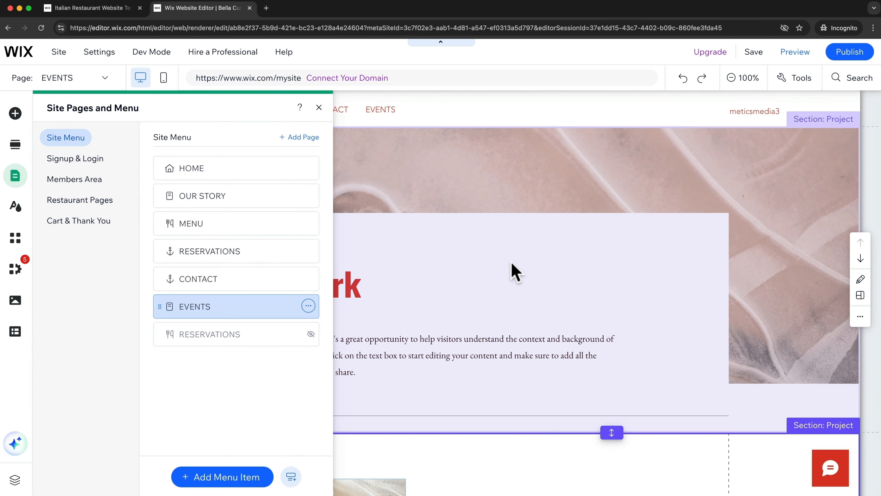
pyautogui.click(516, 272)
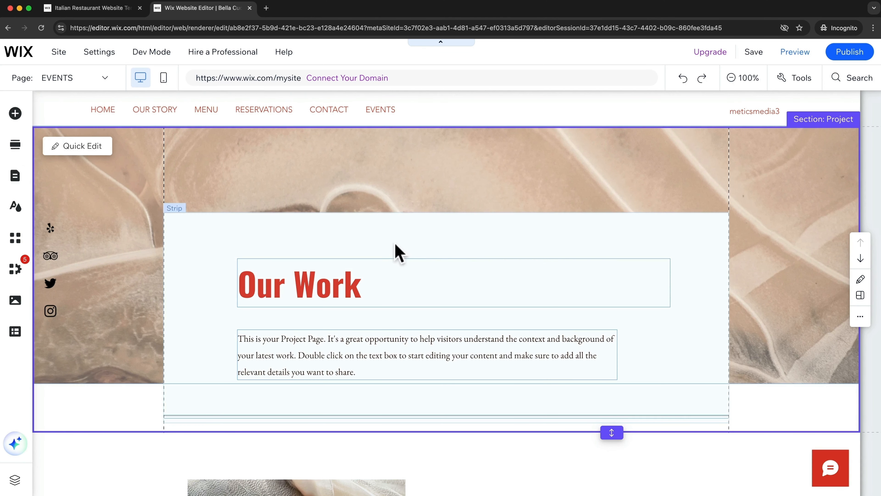
pyautogui.click(380, 267)
pyautogui.scroll(-1, 488, 325)
pyautogui.scroll(1, 485, 318)
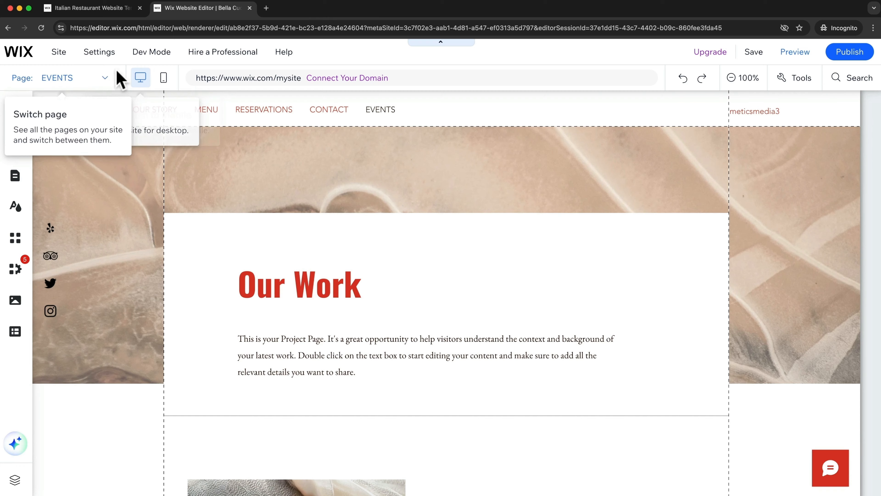
# - Switch to the HOME page and go to the empty form in the Contact Us section
pyautogui.click(106, 79)
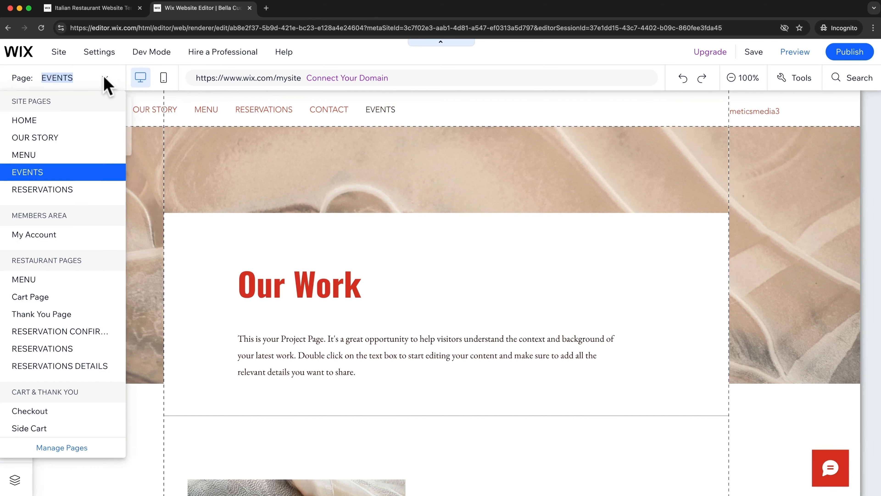
pyautogui.click(70, 120)
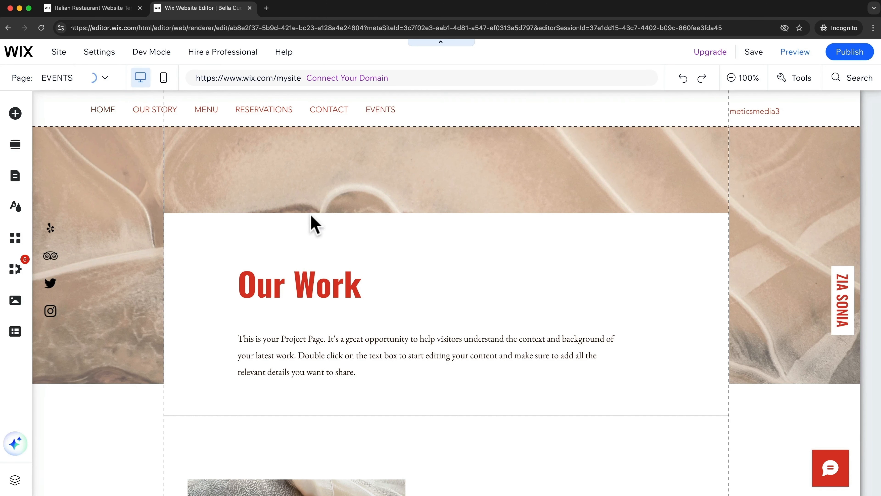
pyautogui.scroll(-10, 333, 226)
pyautogui.scroll(-20, 349, 231)
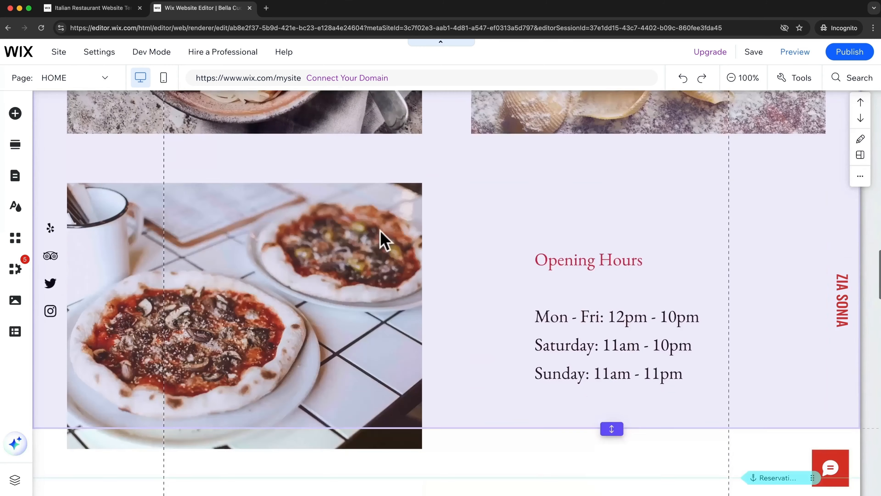
pyautogui.scroll(-15, 403, 246)
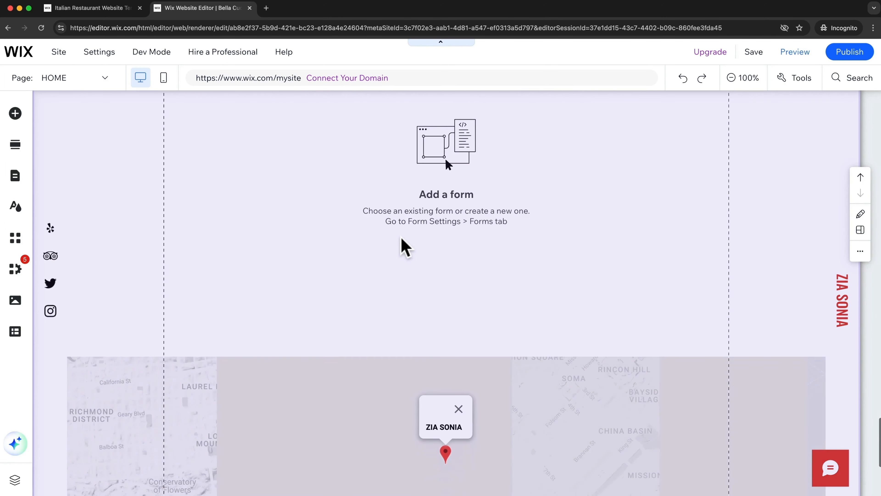
pyautogui.scroll(5, 567, 328)
pyautogui.scroll(2, 489, 317)
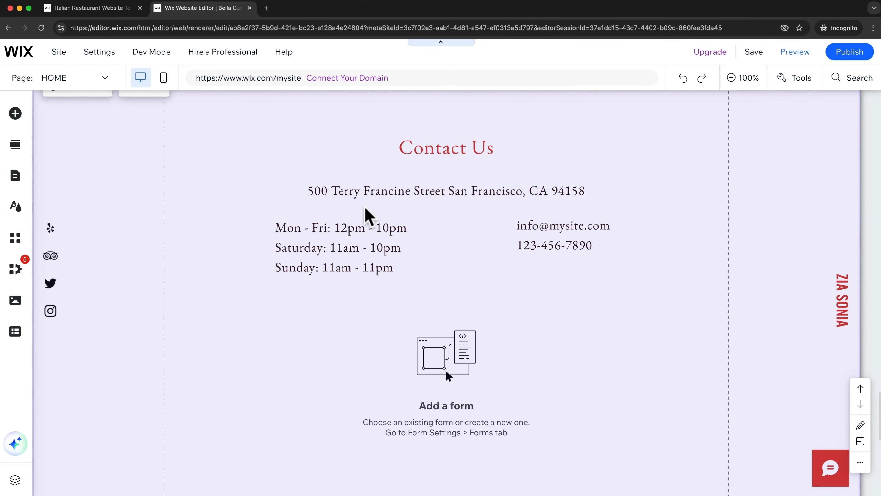
pyautogui.scroll(-2, 443, 323)
pyautogui.scroll(-3, 484, 348)
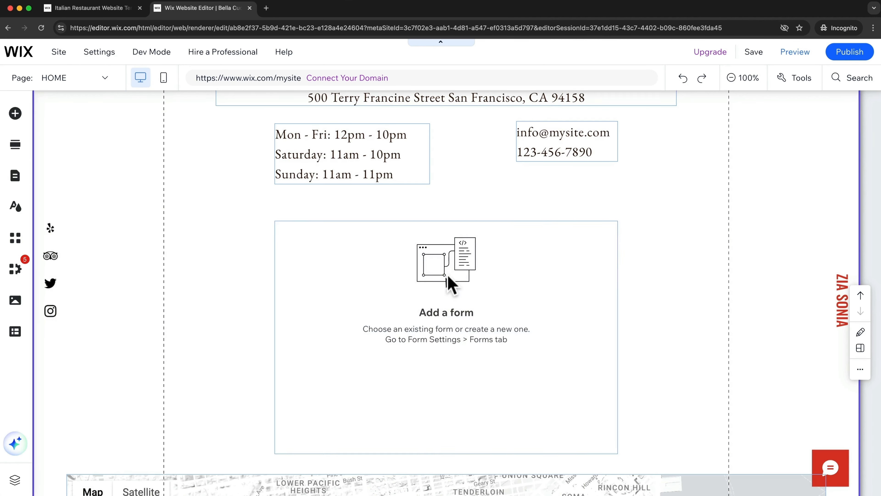
# - Open the Contact Us section's empty form for editing, rename it "Contact Form 1" and save it
pyautogui.click(451, 265)
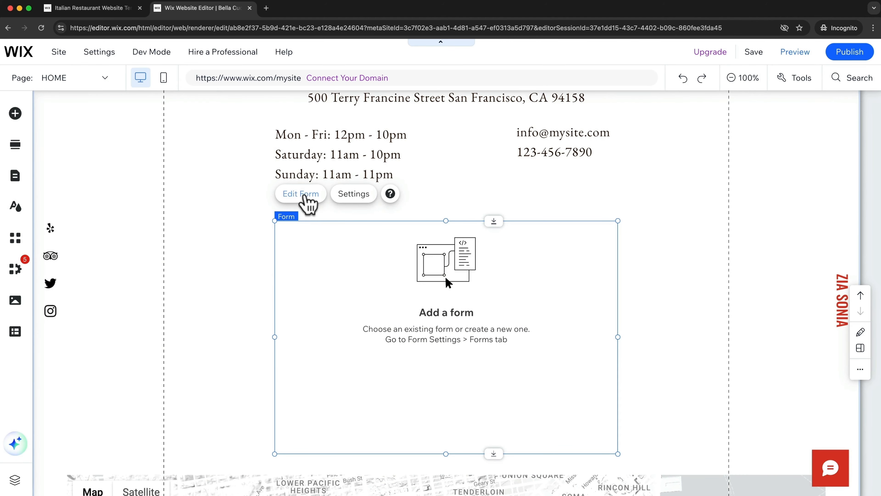
pyautogui.click(305, 198)
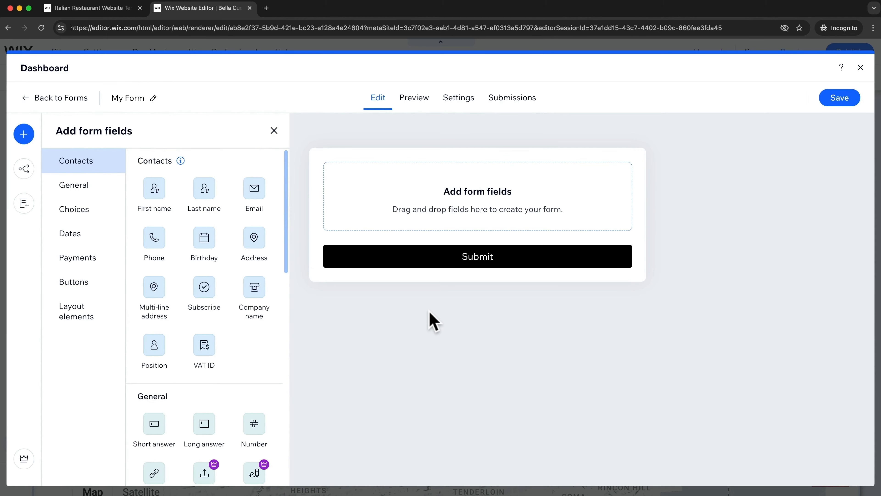
pyautogui.click(154, 99)
pyautogui.moveTo(280, 201); pyautogui.dragTo(224, 208)
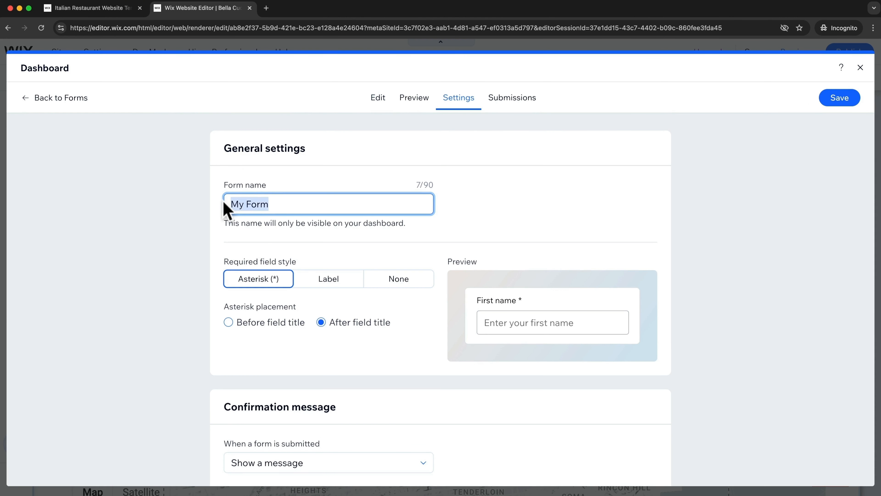
pyautogui.write('Contact')
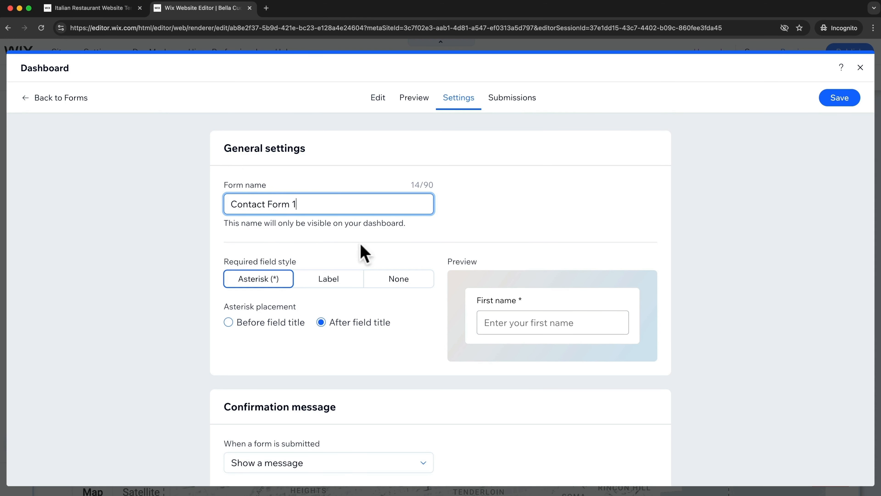
pyautogui.click(829, 103)
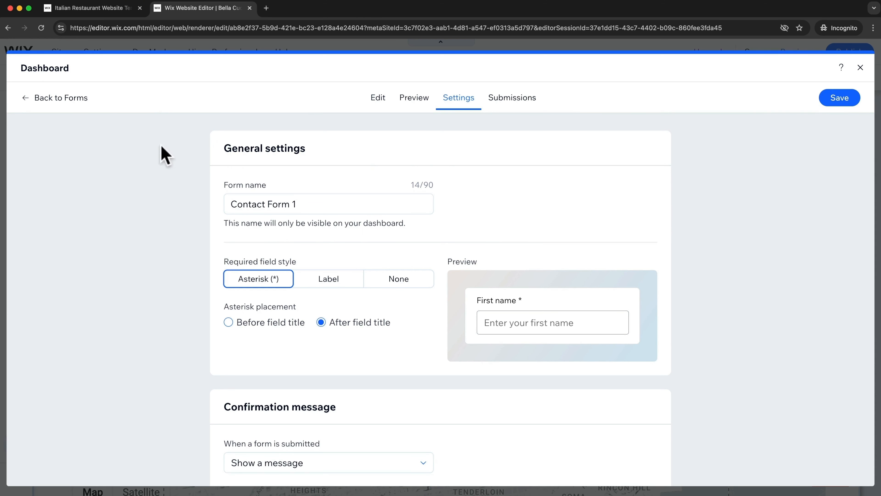
# - Return to the forms list and reopen Contact Form 1 for editing
pyautogui.click(57, 100)
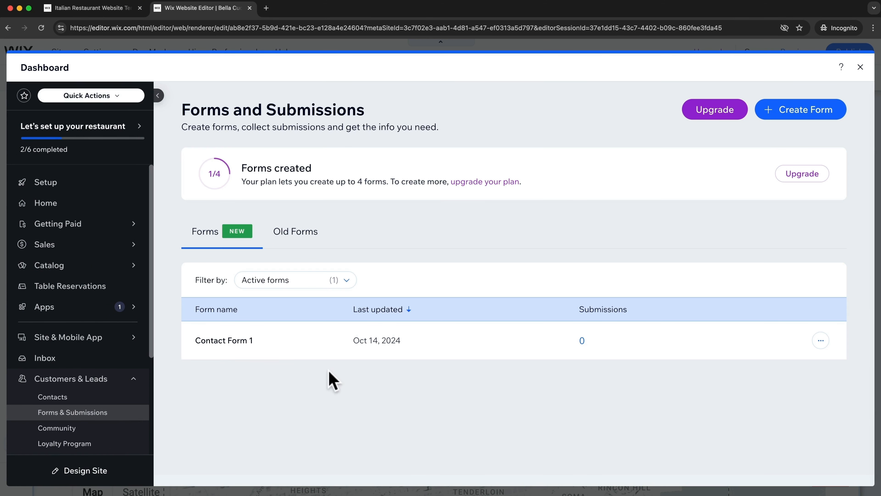
pyautogui.moveTo(198, 342); pyautogui.dragTo(265, 343)
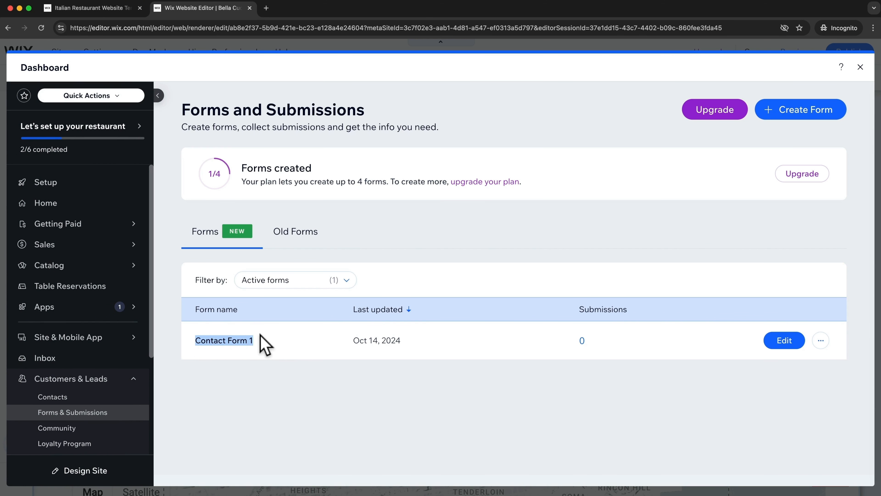
pyautogui.click(773, 344)
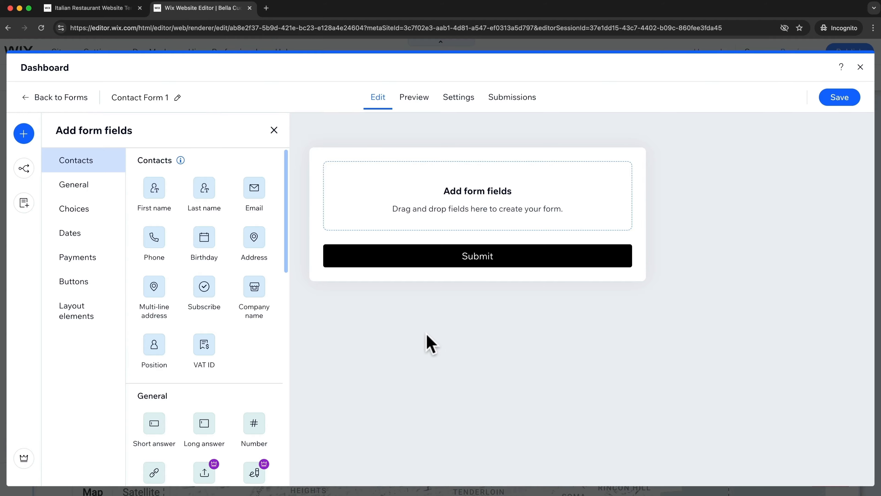
# - Add First name, Last name, Email and Phone fields to Contact Form 1
pyautogui.click(157, 193)
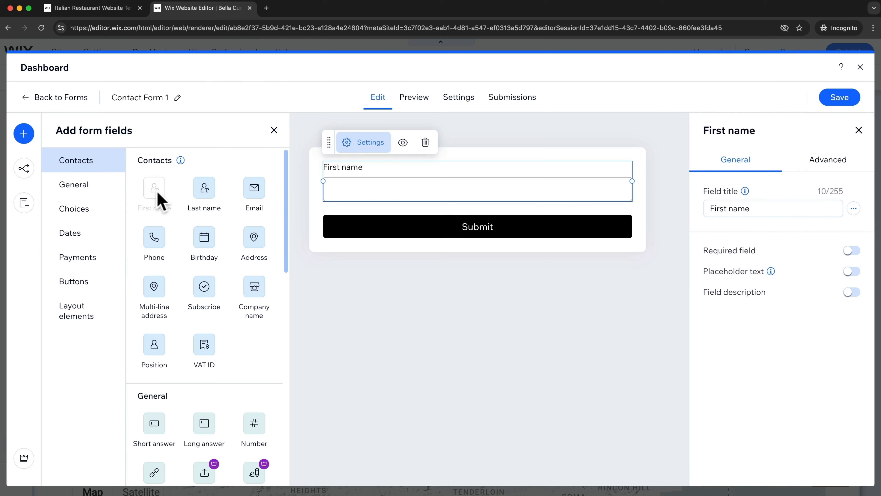
pyautogui.click(208, 197)
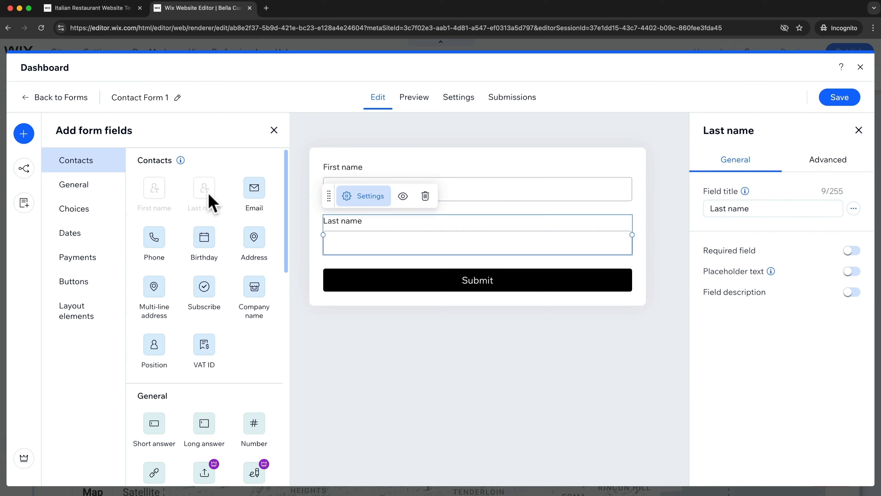
pyautogui.click(251, 192)
pyautogui.click(155, 238)
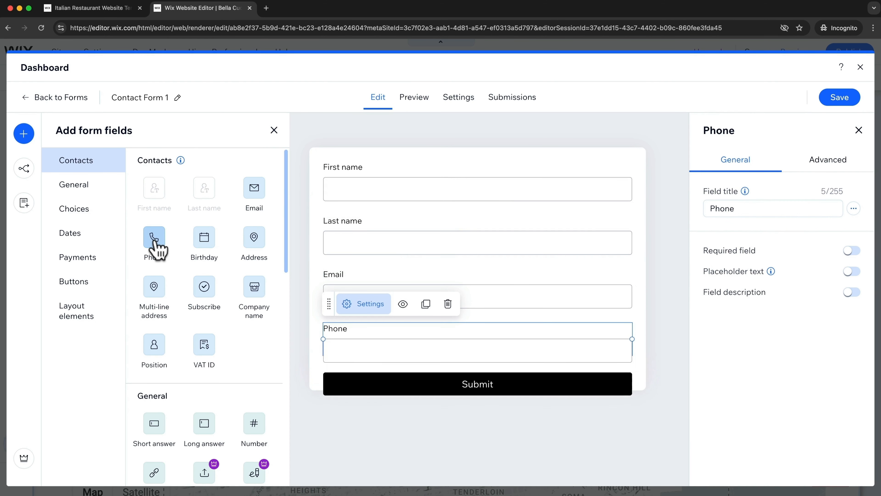
# - Add a Long answer field titled "Message" below the Phone field, save the form and close the dashboard
pyautogui.scroll(-2, 225, 277)
pyautogui.scroll(-2, 225, 277)
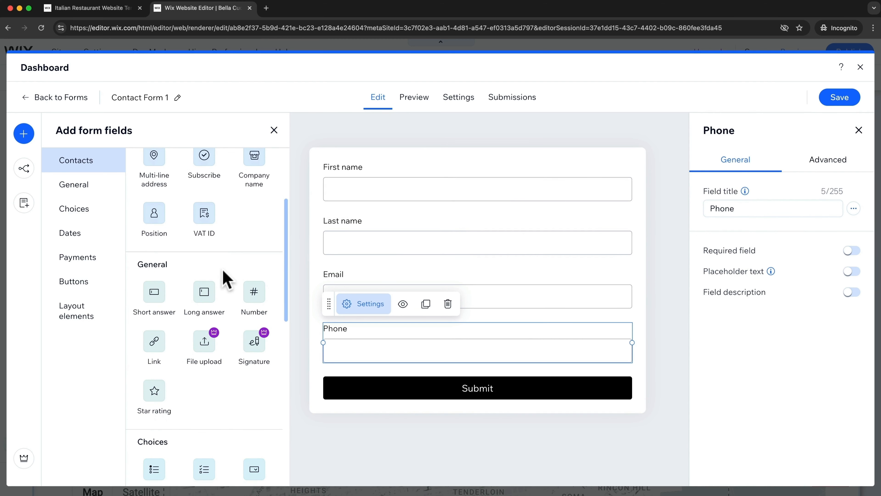
pyautogui.click(203, 304)
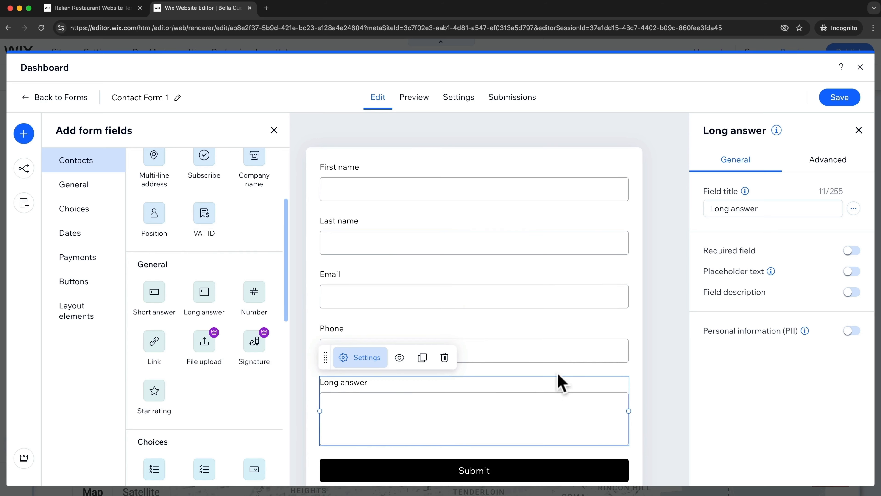
pyautogui.moveTo(757, 209); pyautogui.dragTo(689, 216)
pyautogui.write('Message')
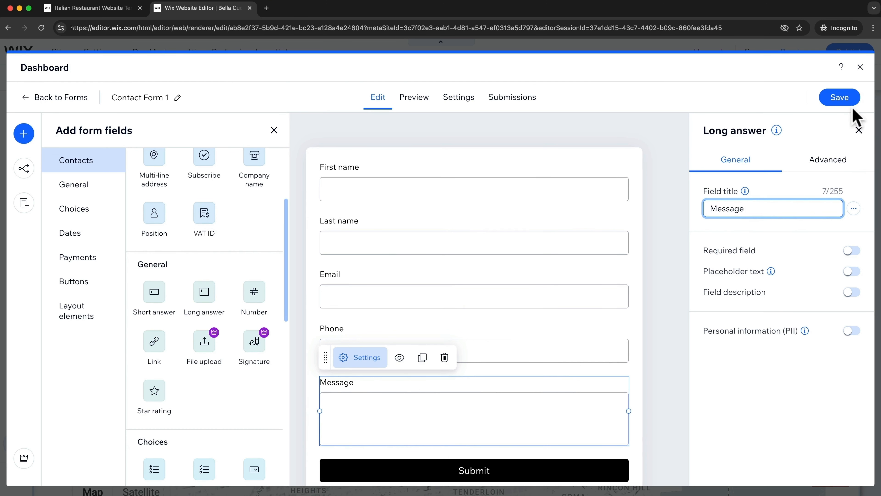
pyautogui.click(843, 101)
pyautogui.scroll(-1, 429, 267)
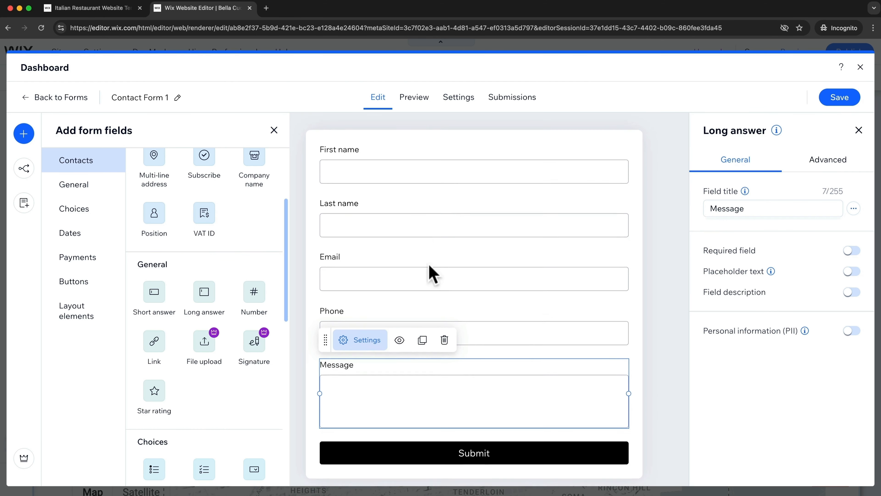
pyautogui.scroll(1, 569, 300)
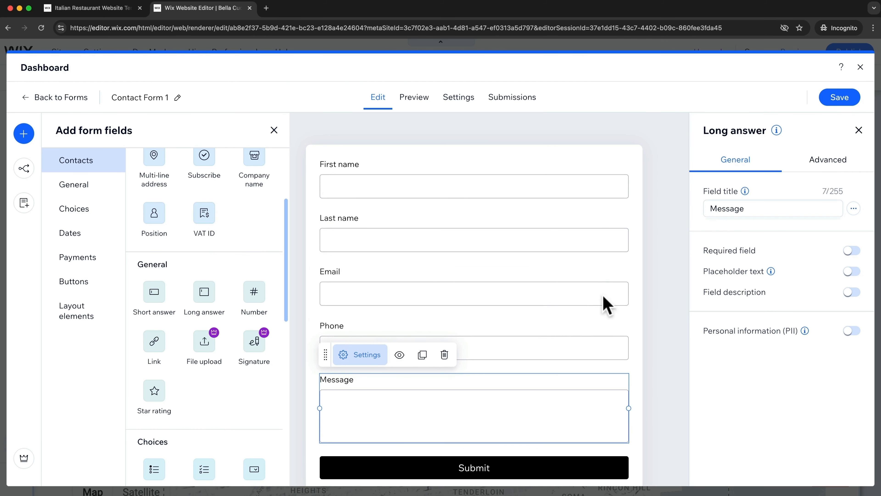
pyautogui.click(860, 67)
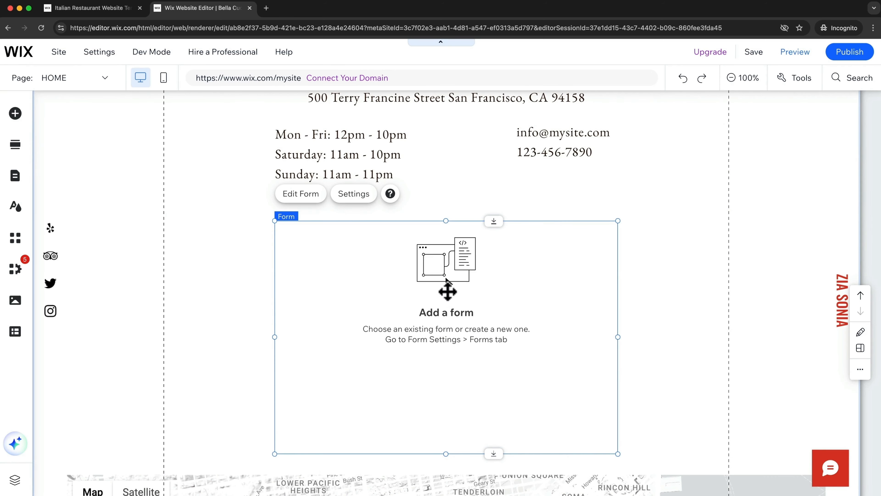
# - Assign Contact Form 1 to the empty form element in the Contact Us section
pyautogui.scroll(3, 380, 280)
pyautogui.scroll(-5, 378, 268)
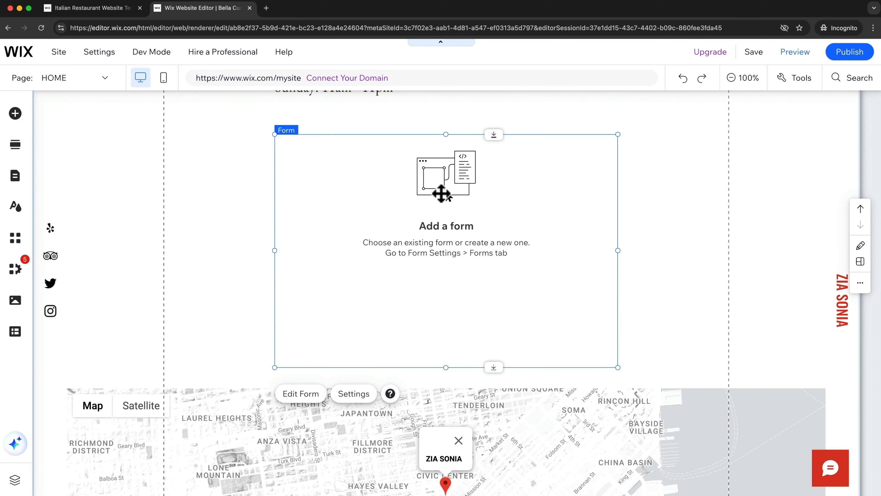
pyautogui.scroll(2, 442, 194)
pyautogui.click(354, 159)
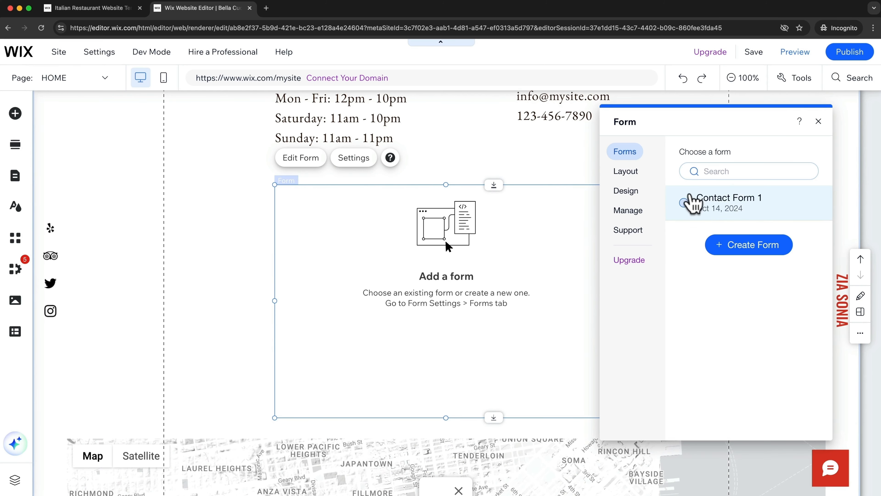
pyautogui.click(684, 203)
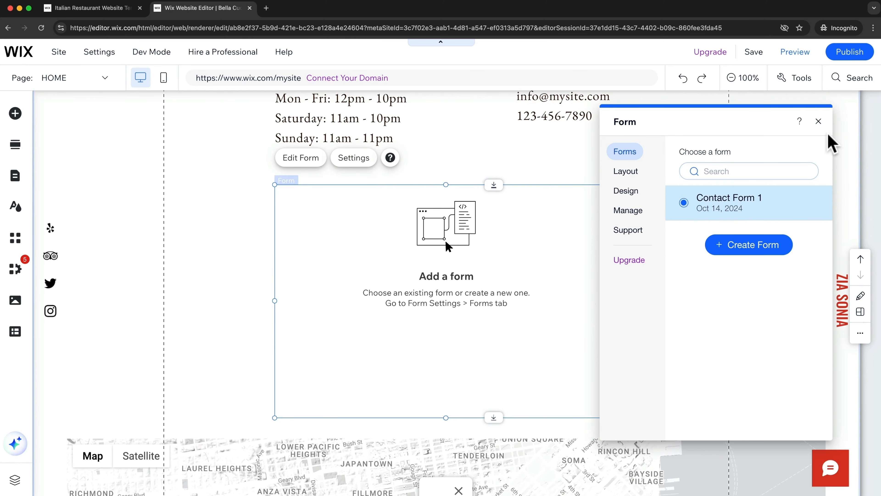
pyautogui.click(819, 121)
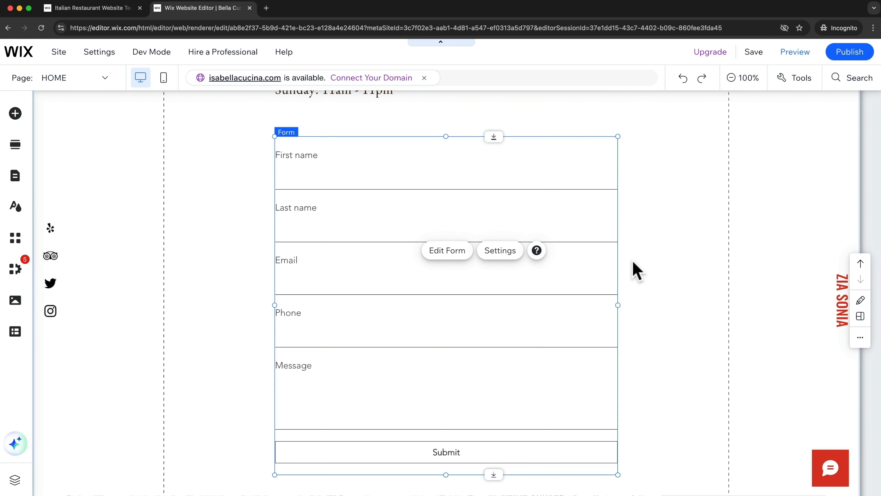
# - Preview the HOME page's contact form and return to the editor
pyautogui.click(803, 56)
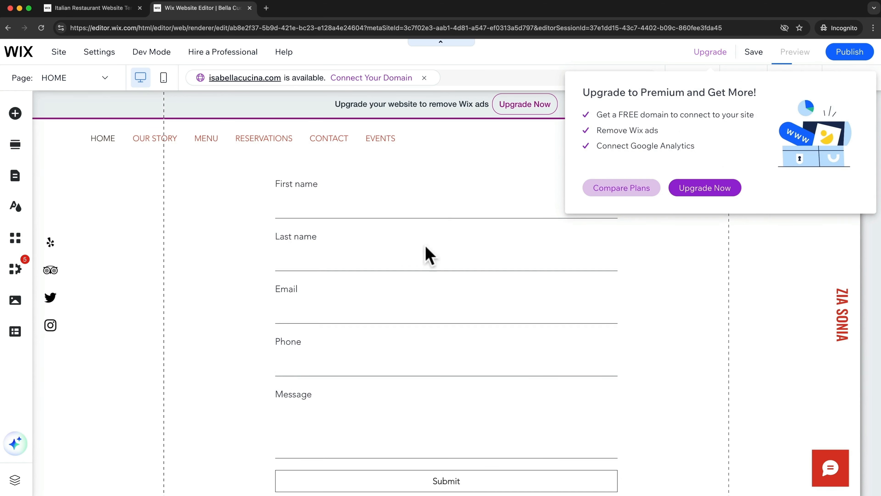
pyautogui.scroll(5, 524, 311)
pyautogui.scroll(-4, 454, 350)
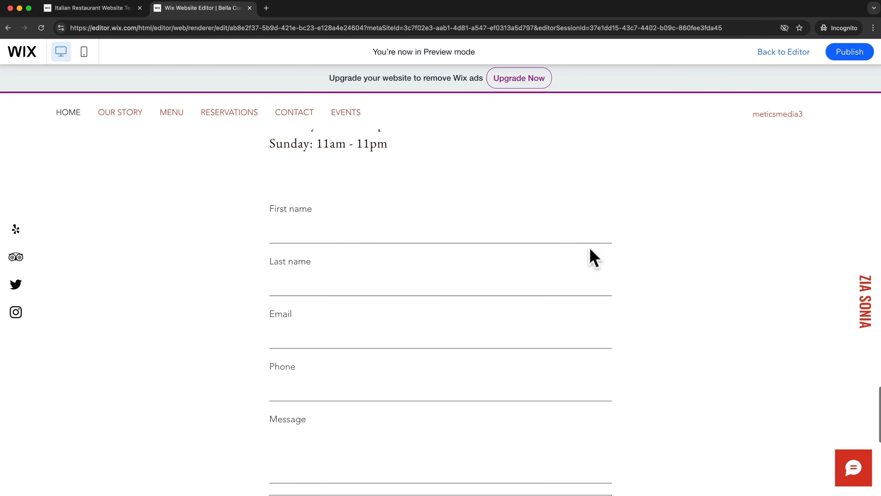
pyautogui.scroll(-1, 591, 270)
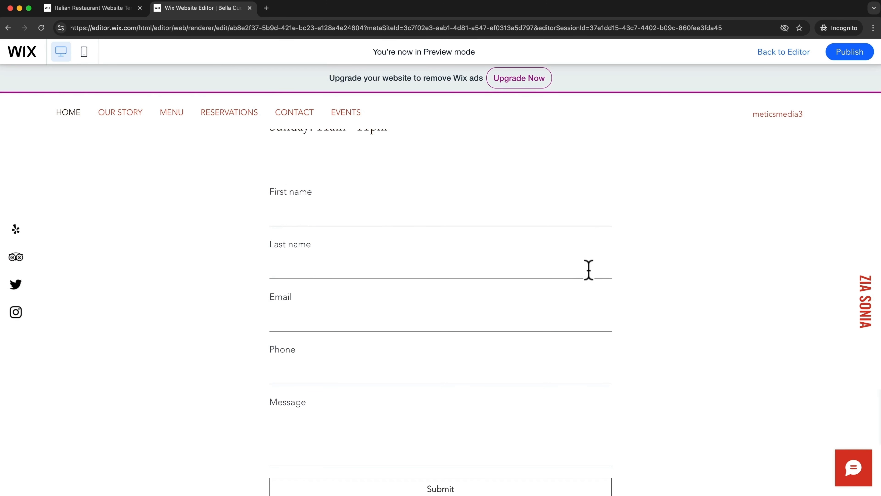
pyautogui.click(792, 59)
# - Review the location settings of the Google Map below the contact form, including its address, title, description and link, and close them
pyautogui.scroll(-6, 659, 309)
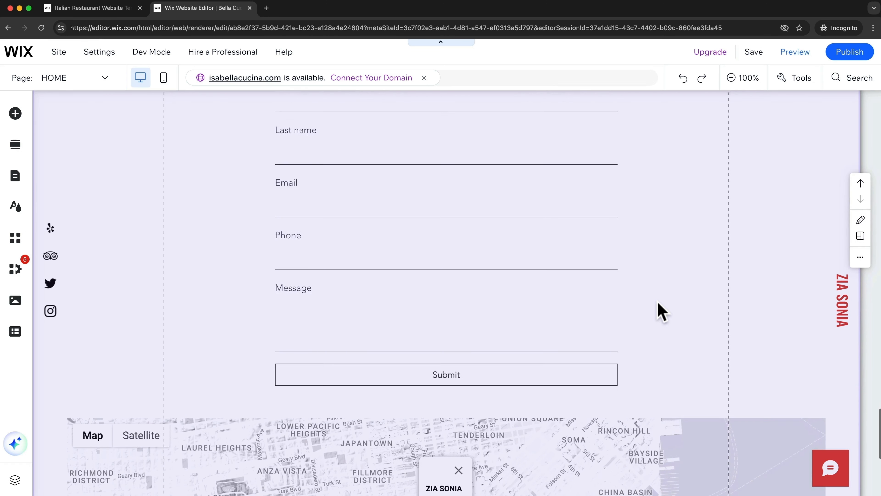
pyautogui.scroll(-5, 661, 311)
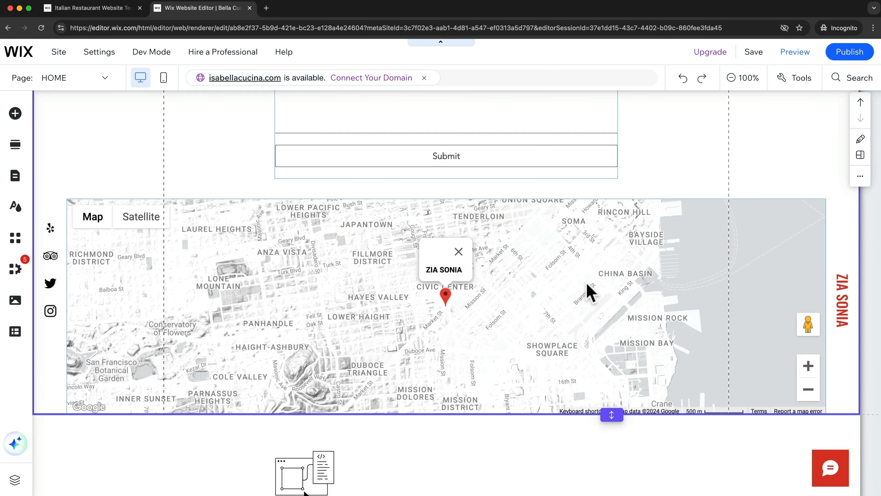
pyautogui.click(560, 269)
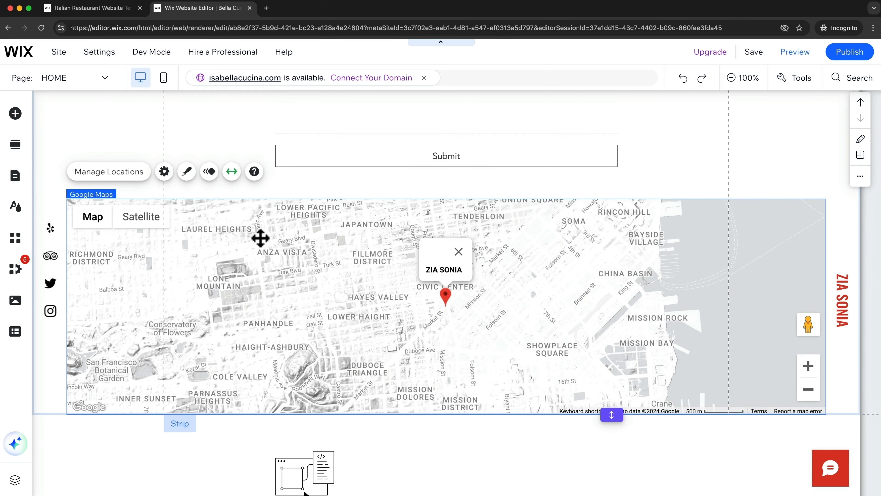
pyautogui.click(122, 177)
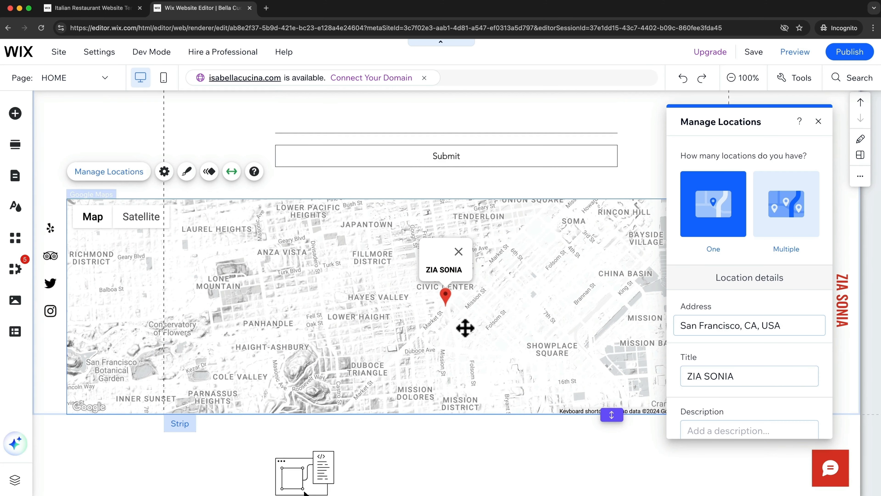
pyautogui.scroll(-2, 781, 295)
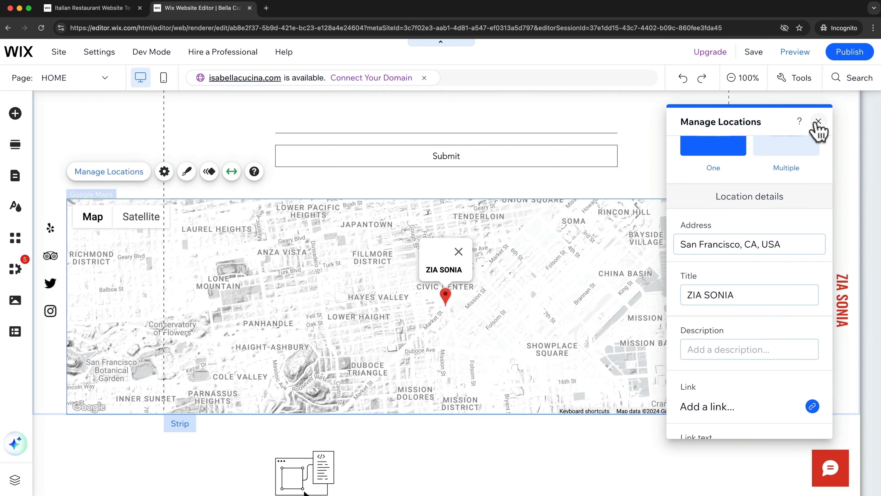
pyautogui.click(819, 122)
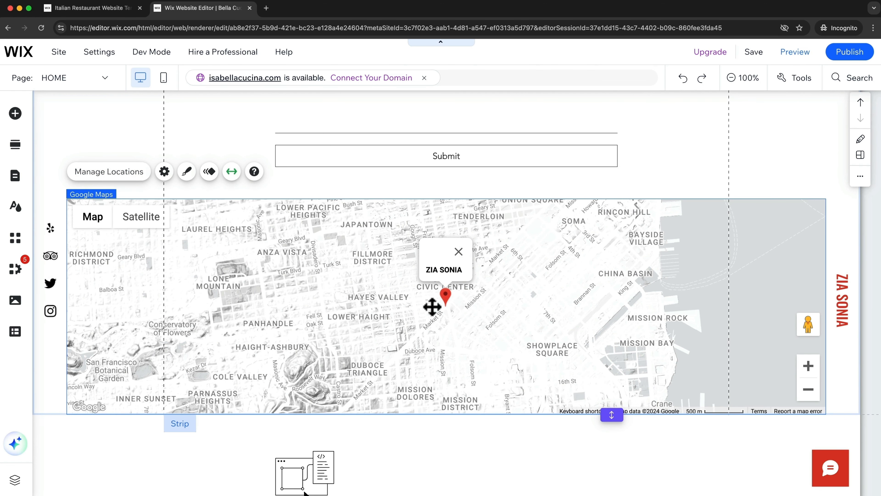
# - Try a full-width Google Map in the green and black style, moving it slightly lower in the Contact section
pyautogui.click(14, 119)
pyautogui.moveTo(94, 266)
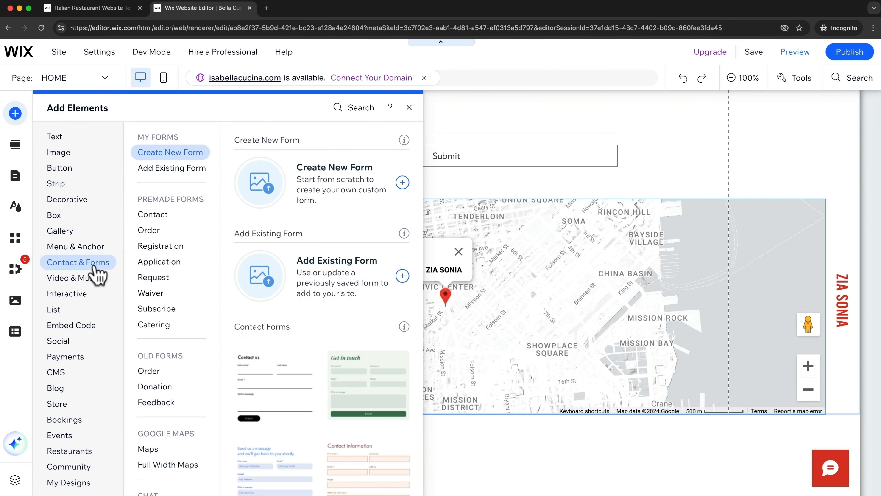
pyautogui.scroll(-2, 173, 302)
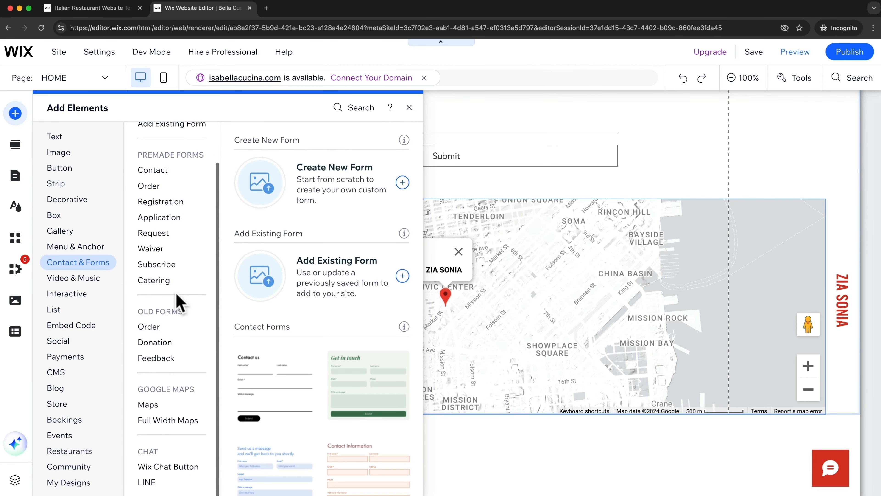
pyautogui.click(166, 420)
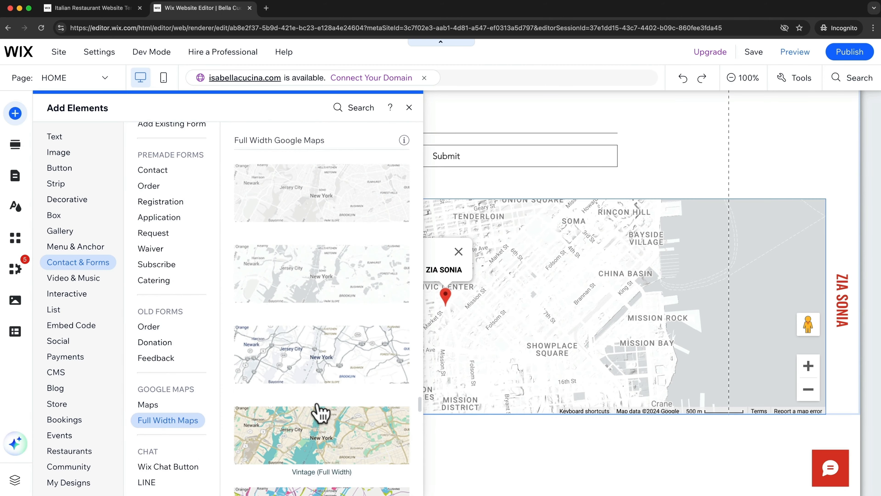
pyautogui.scroll(-3, 319, 411)
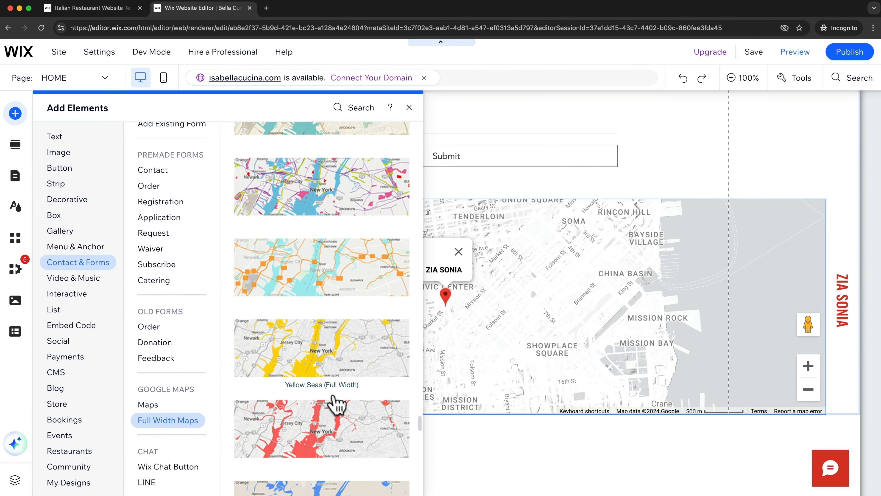
pyautogui.scroll(-3, 334, 403)
pyautogui.scroll(-10, 352, 421)
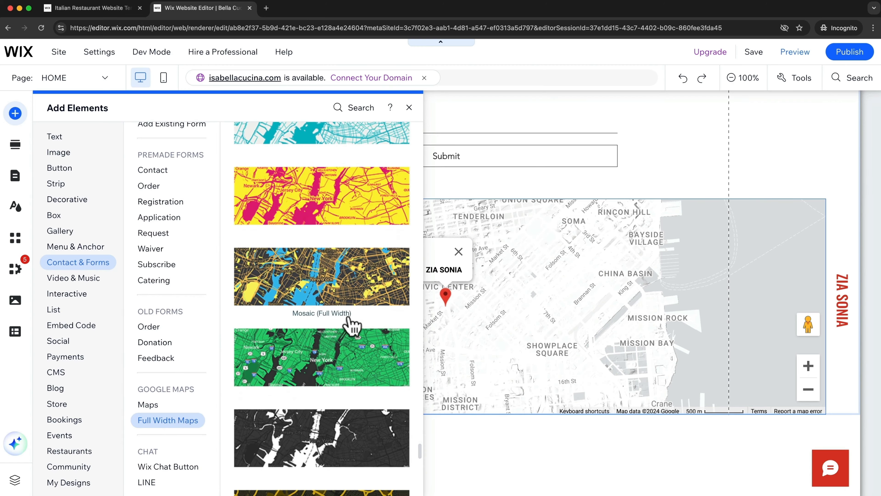
pyautogui.click(333, 367)
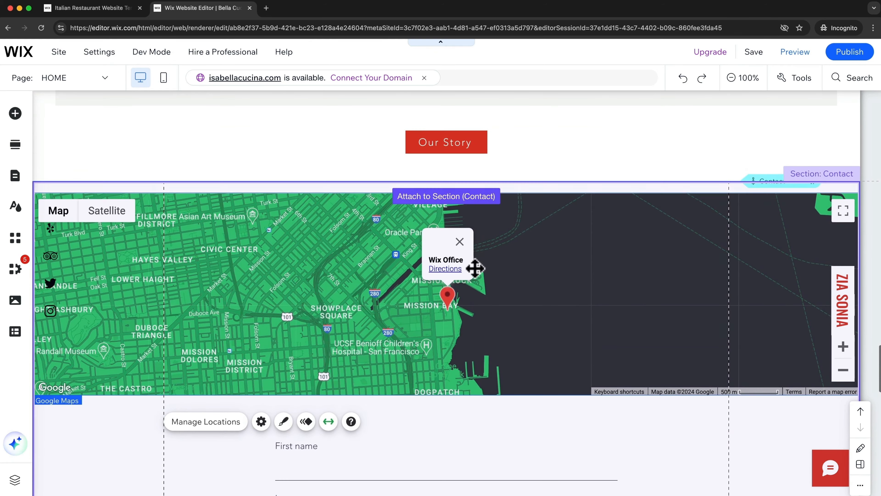
pyautogui.moveTo(475, 268); pyautogui.dragTo(485, 292)
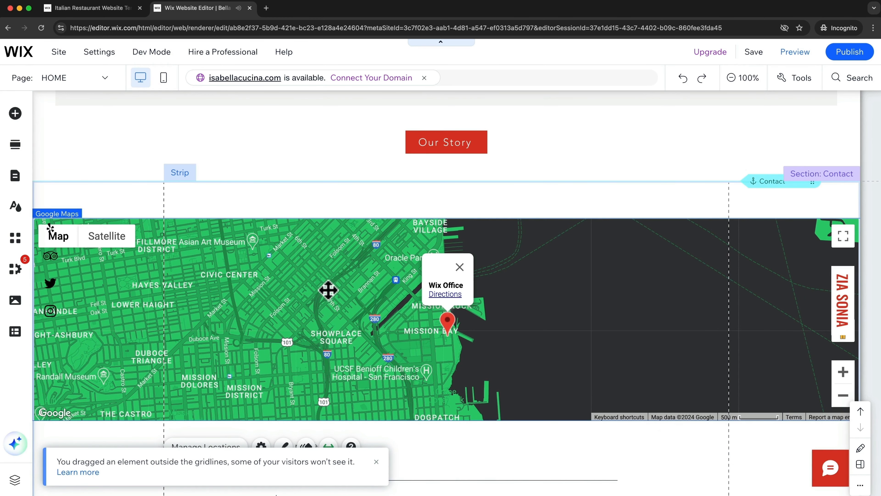
# - Review the list of pages and anchors in the site menu and close it
pyautogui.scroll(-10, 533, 421)
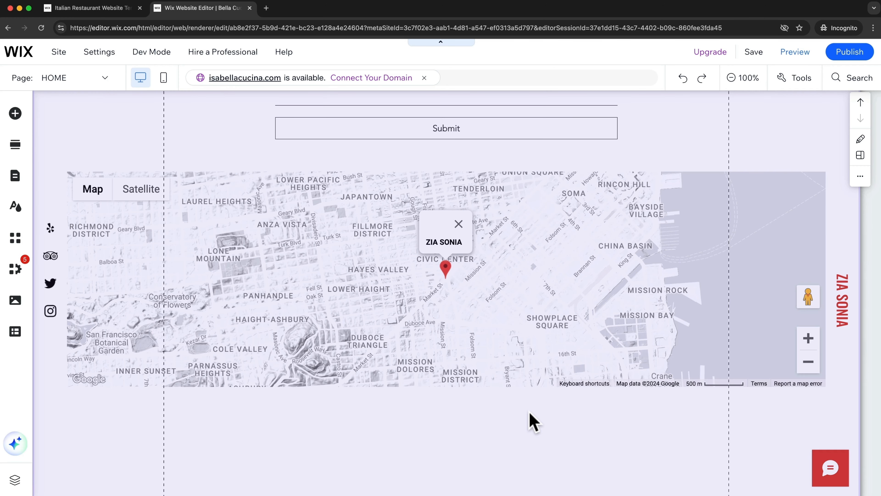
pyautogui.scroll(11, 533, 421)
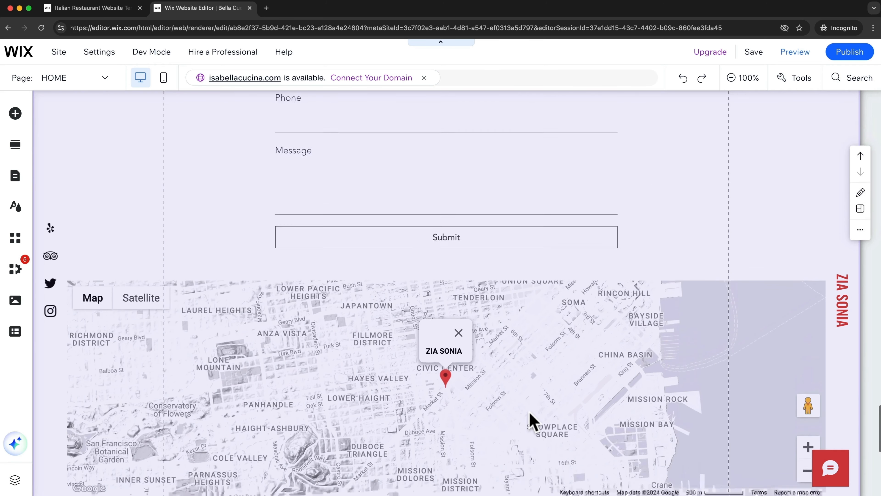
pyautogui.scroll(20, 533, 421)
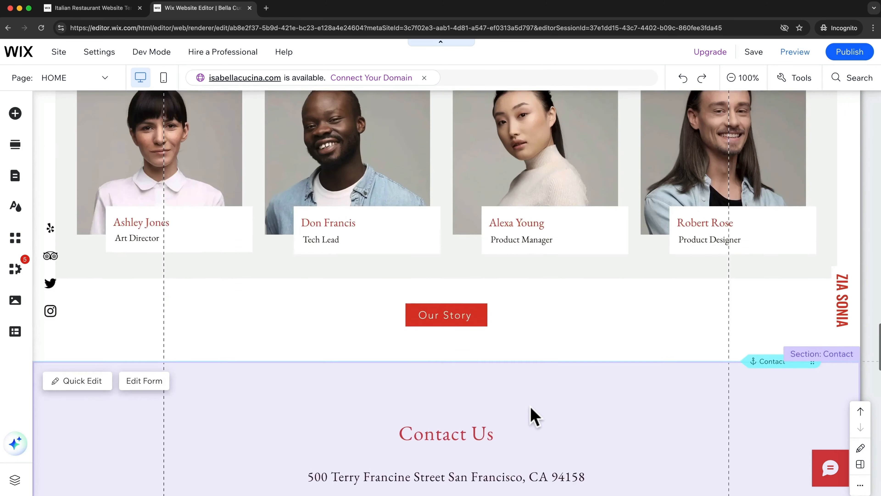
pyautogui.scroll(20, 542, 327)
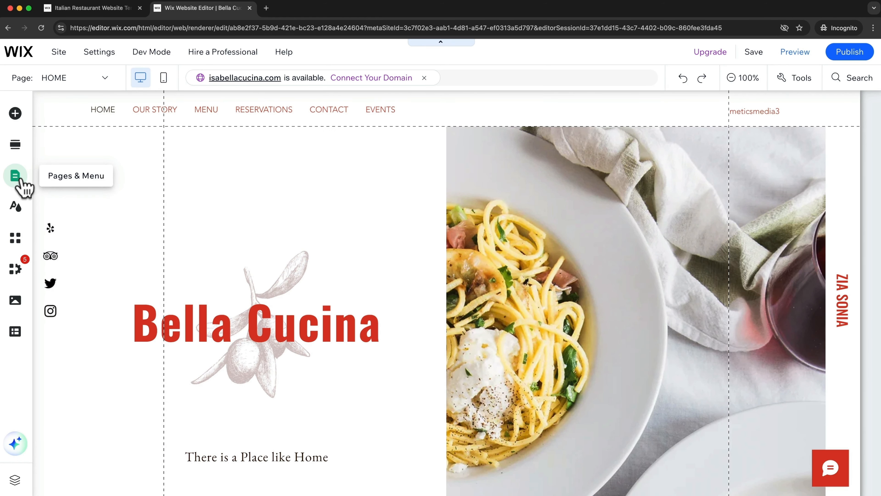
pyautogui.click(20, 177)
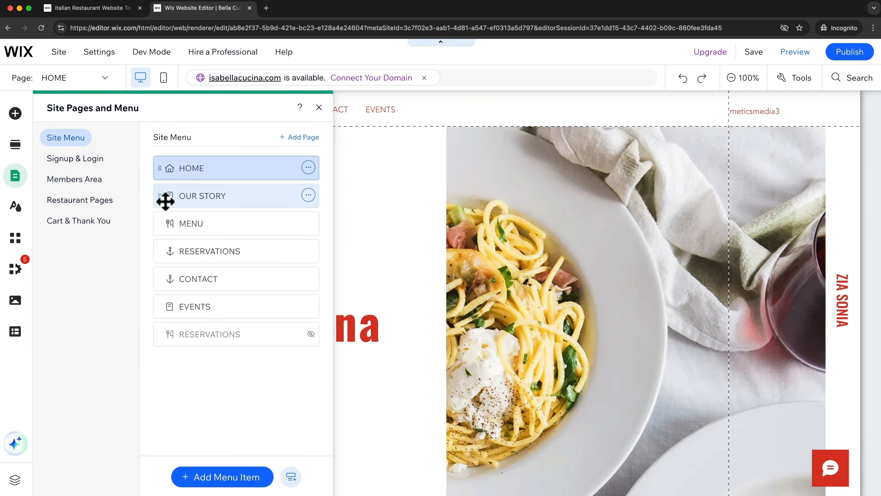
pyautogui.moveTo(165, 199)
pyautogui.mouseDown()
pyautogui.moveTo(162, 210)
pyautogui.moveTo(159, 191)
pyautogui.moveTo(162, 203)
pyautogui.mouseUp()
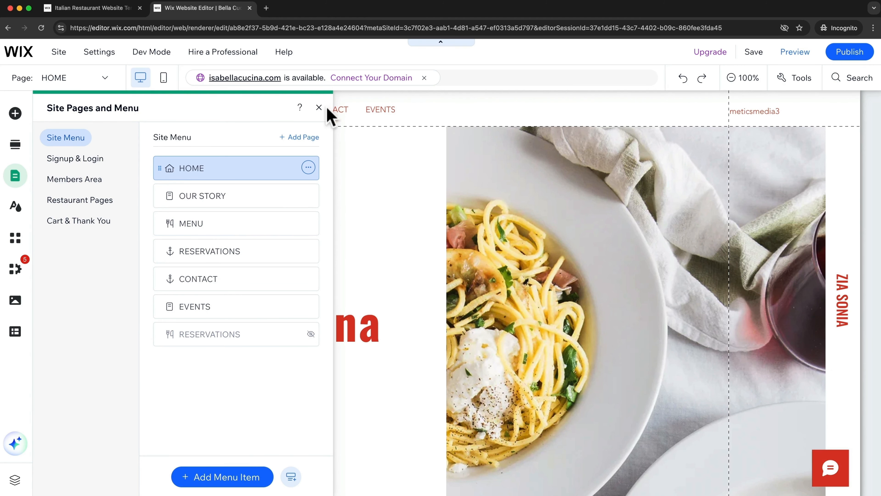
pyautogui.click(318, 108)
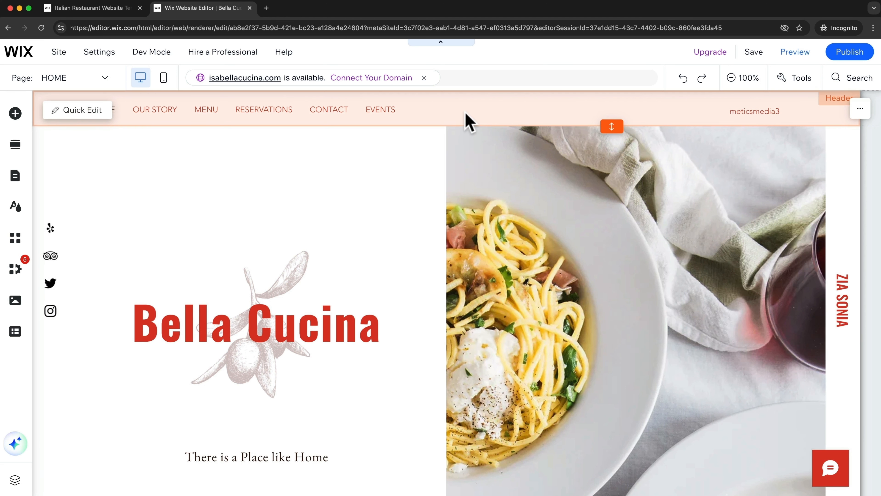
# - Add a third column to the header strip and move the navigation menu's column to the middle
pyautogui.click(467, 120)
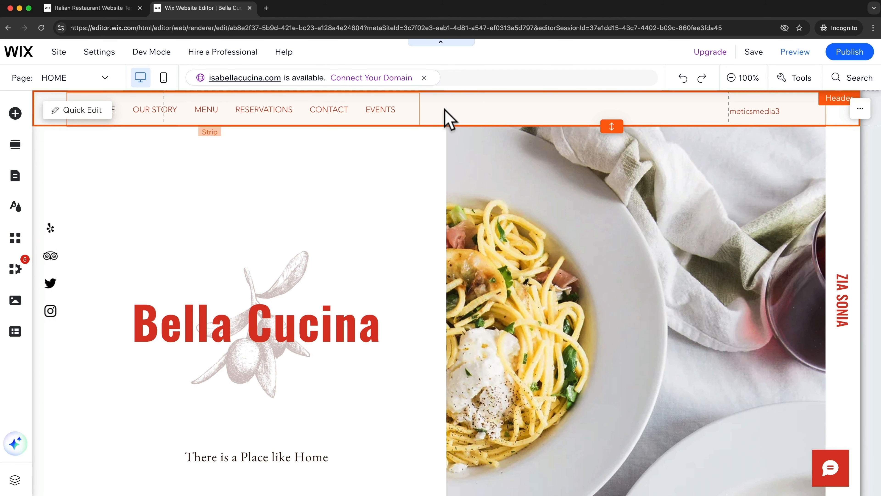
pyautogui.click(449, 115)
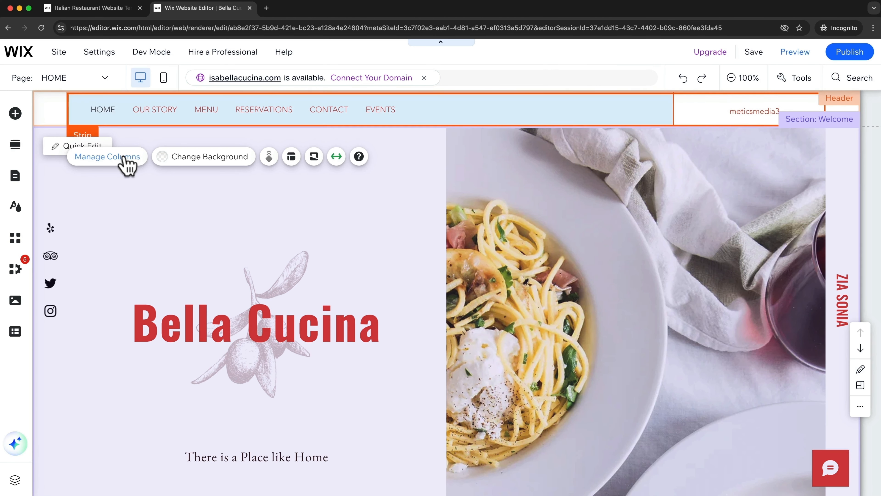
pyautogui.click(125, 158)
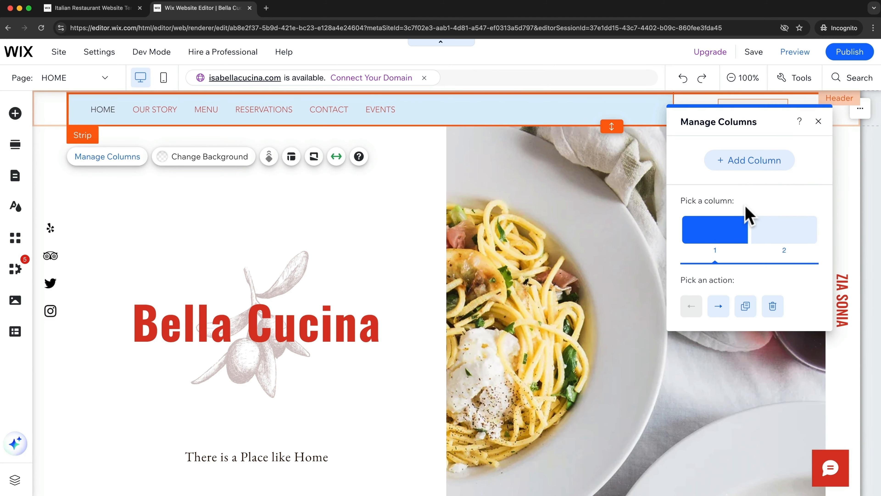
pyautogui.click(751, 166)
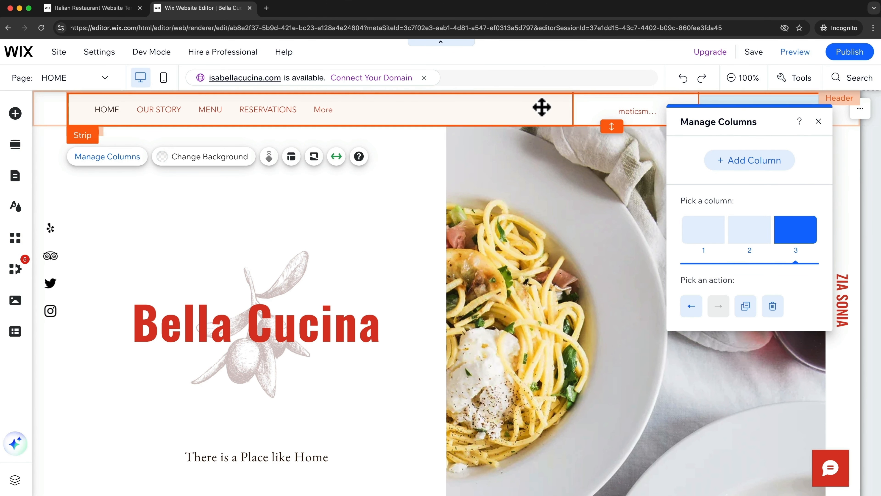
pyautogui.click(711, 238)
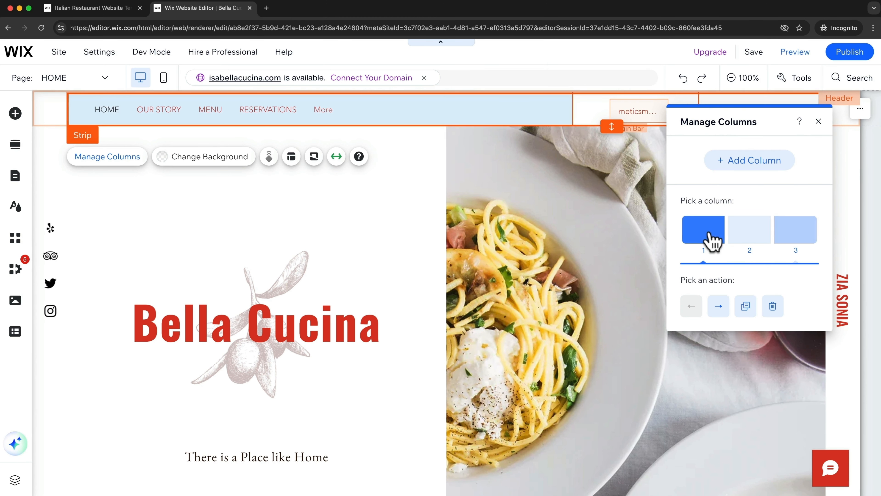
pyautogui.click(719, 310)
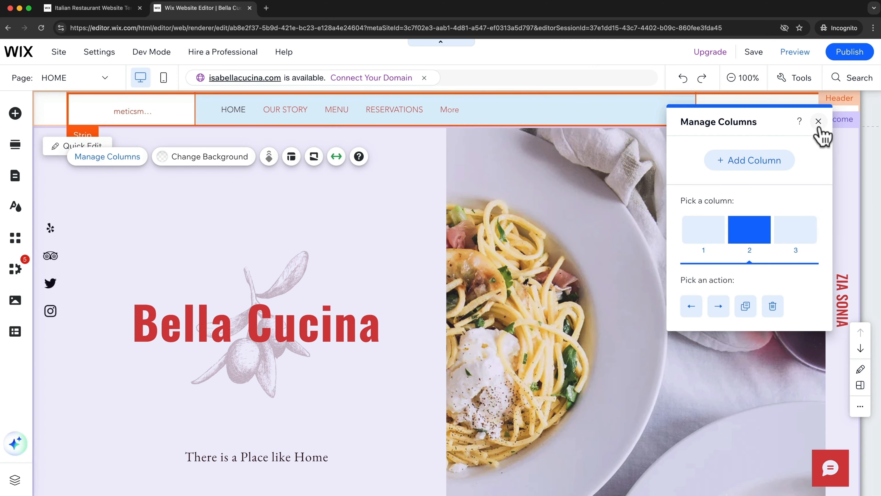
pyautogui.click(819, 121)
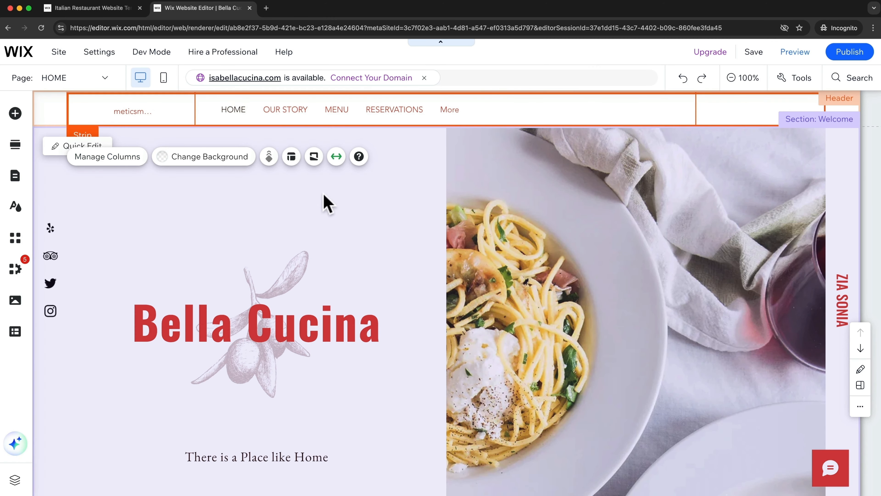
# - Check the header strip's column proportions and widen the horizontal menu to fill the middle column
pyautogui.click(292, 163)
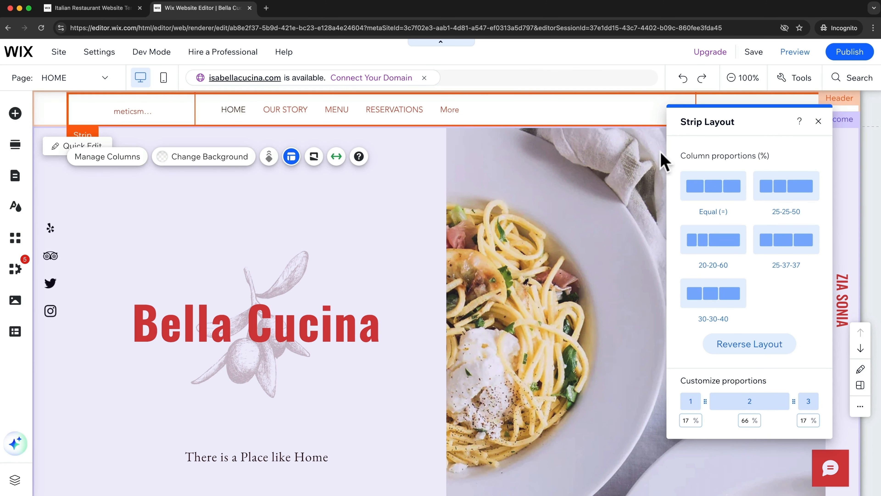
pyautogui.click(818, 121)
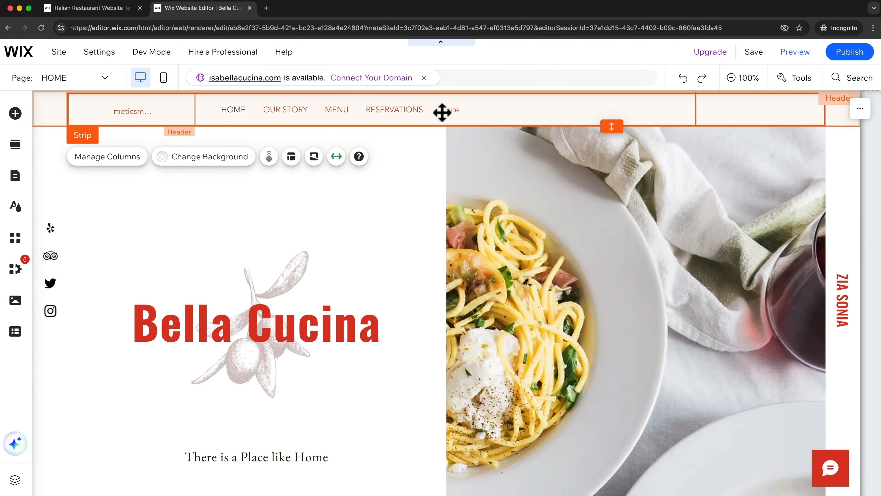
pyautogui.click(376, 107)
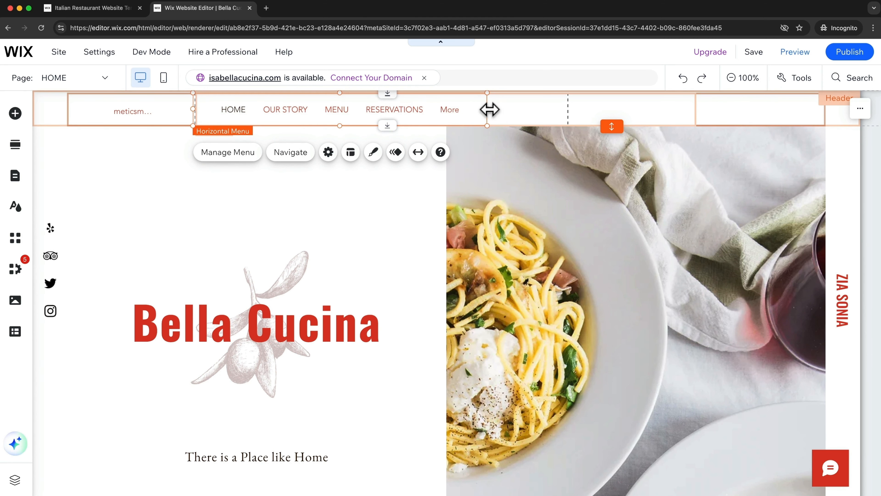
pyautogui.moveTo(490, 109); pyautogui.dragTo(695, 109)
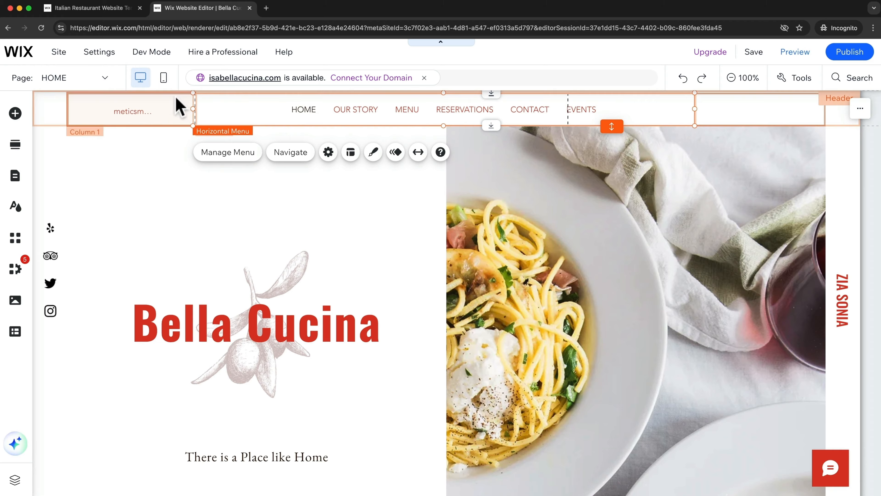
# - Delete the login bar from the header's first column and dismiss the notice about visitor sign-up
pyautogui.click(140, 115)
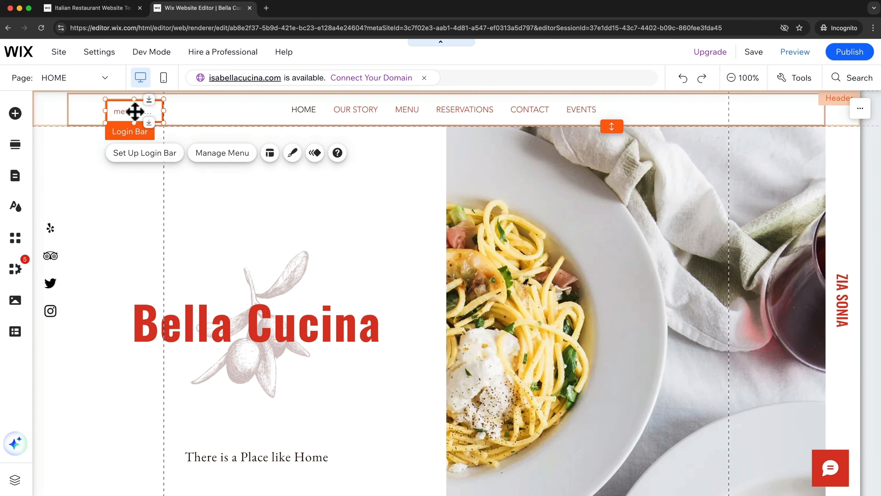
pyautogui.rightClick(135, 112)
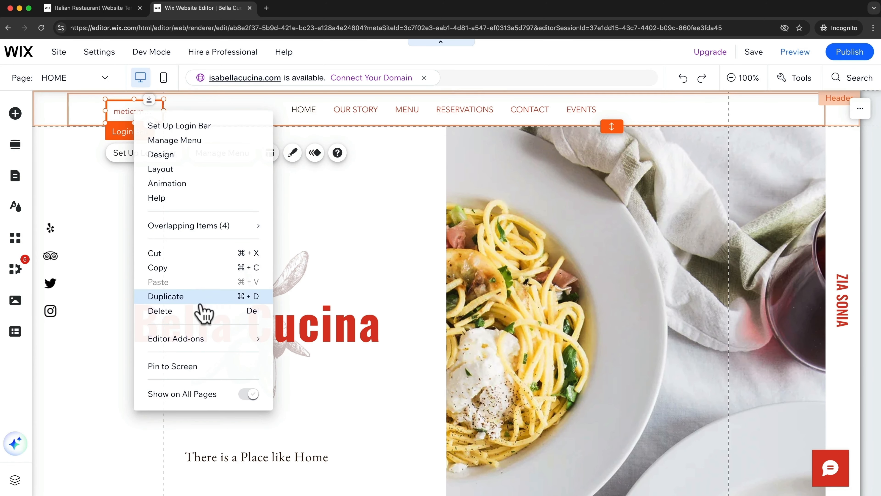
pyautogui.click(177, 318)
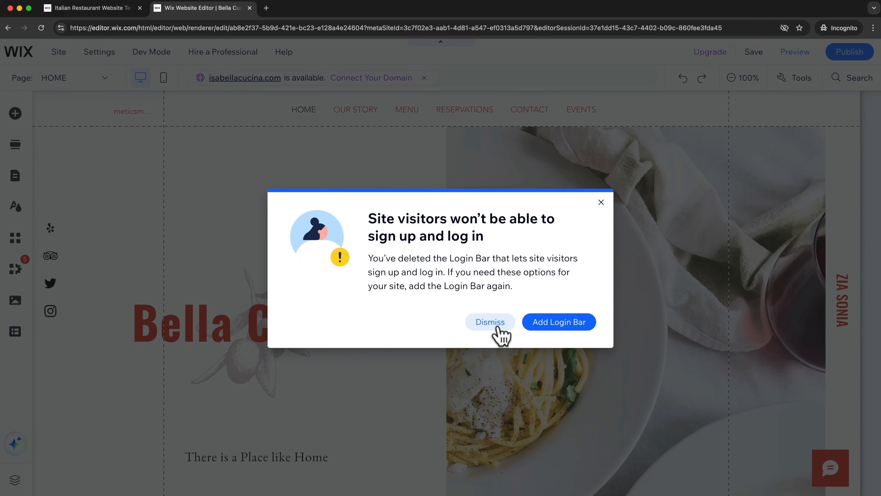
pyautogui.click(490, 322)
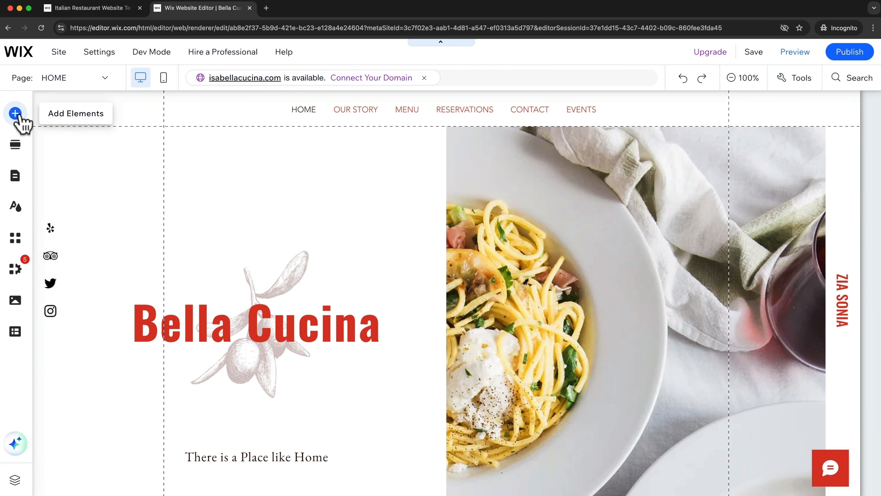
# - Upload the BELLACUCINA logo image from the computer and place it, scaled down, in the header's first column
pyautogui.click(15, 113)
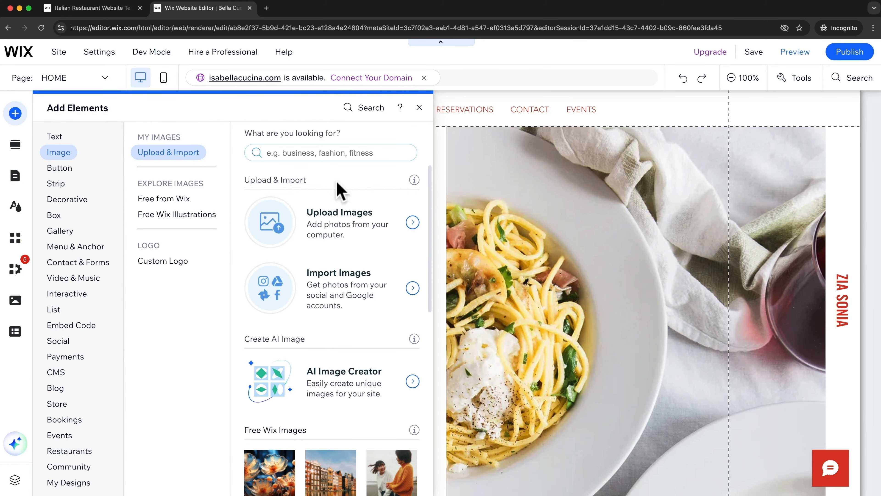
pyautogui.click(351, 235)
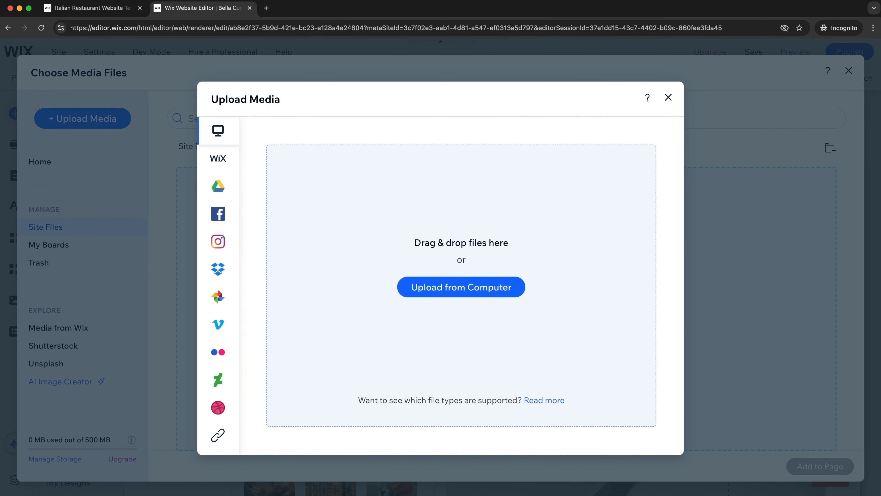
pyautogui.moveTo(472, 495); pyautogui.dragTo(451, 288)
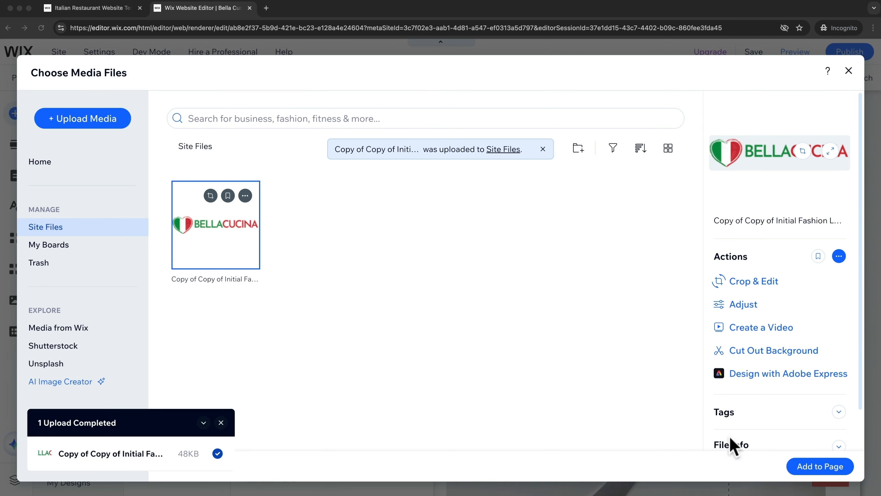
pyautogui.click(813, 466)
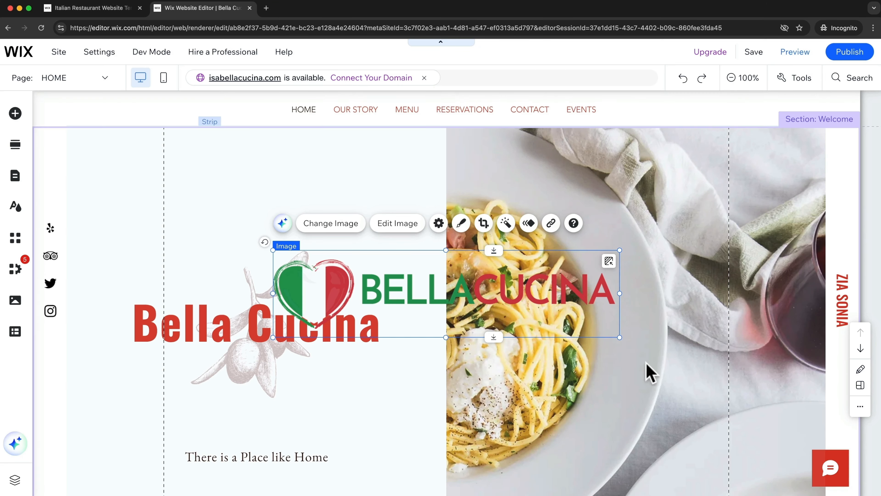
pyautogui.moveTo(621, 339); pyautogui.dragTo(376, 277)
pyautogui.moveTo(329, 261); pyautogui.dragTo(166, 109)
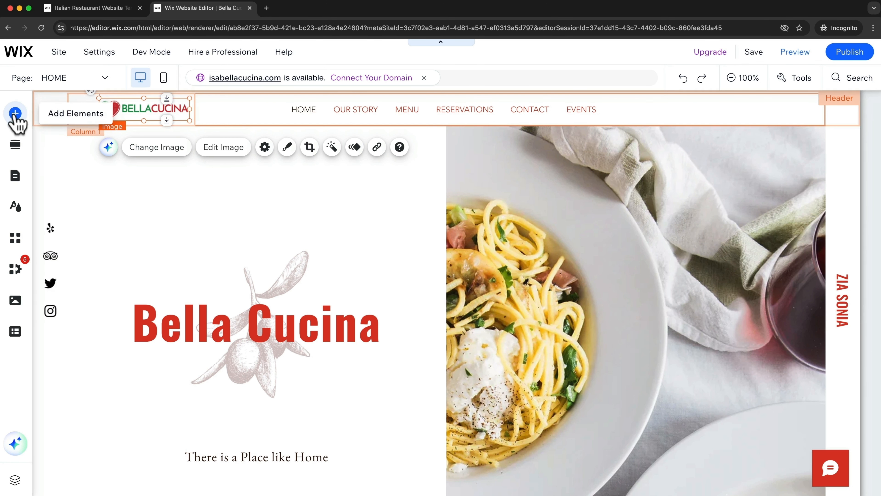
# - Add a social bar with plain black icons and move it into the header's third column
pyautogui.click(14, 113)
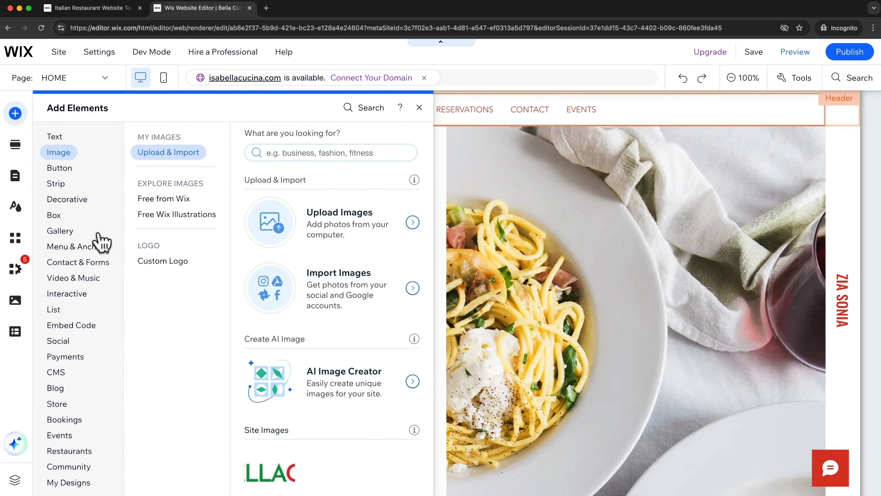
pyautogui.click(75, 326)
pyautogui.click(59, 341)
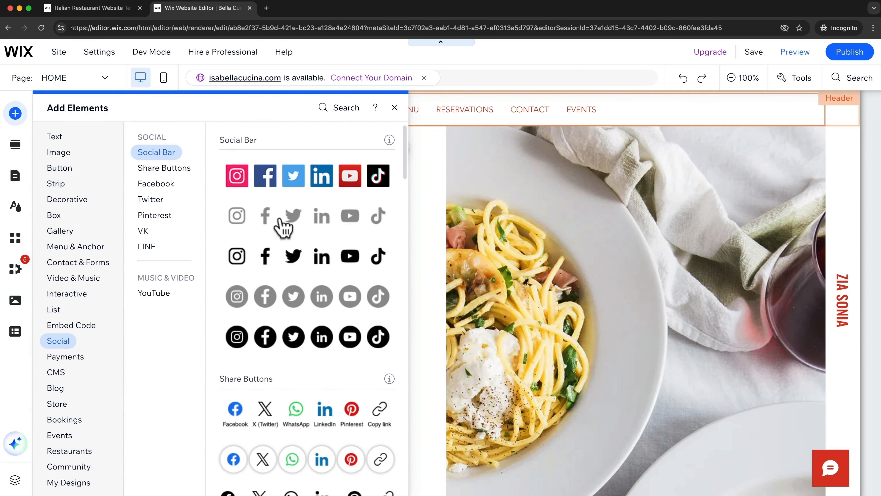
pyautogui.click(311, 259)
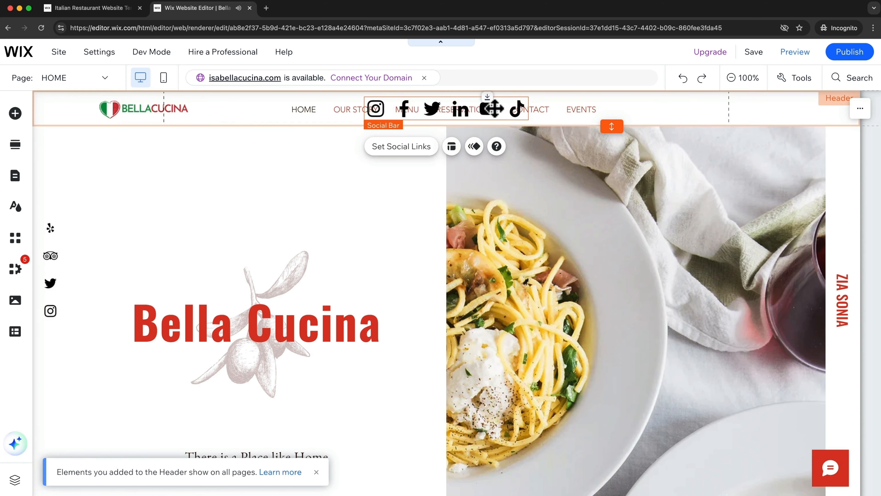
pyautogui.moveTo(490, 109); pyautogui.dragTo(793, 109)
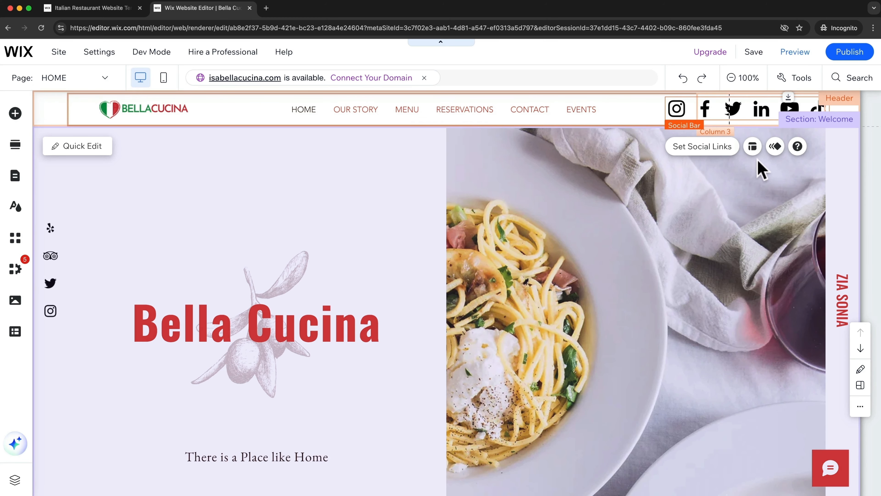
# - Set the social bar's icon size to 24 px and shift the bar further into the third column
pyautogui.click(753, 147)
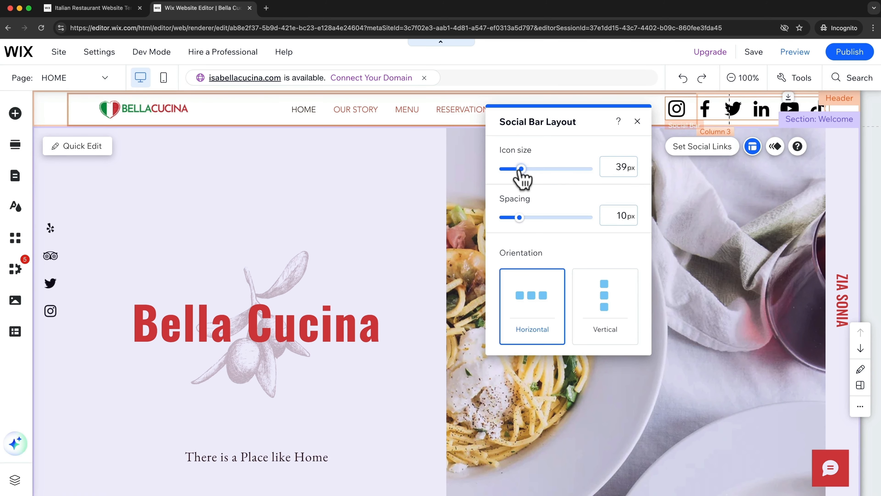
pyautogui.moveTo(521, 170); pyautogui.dragTo(508, 170)
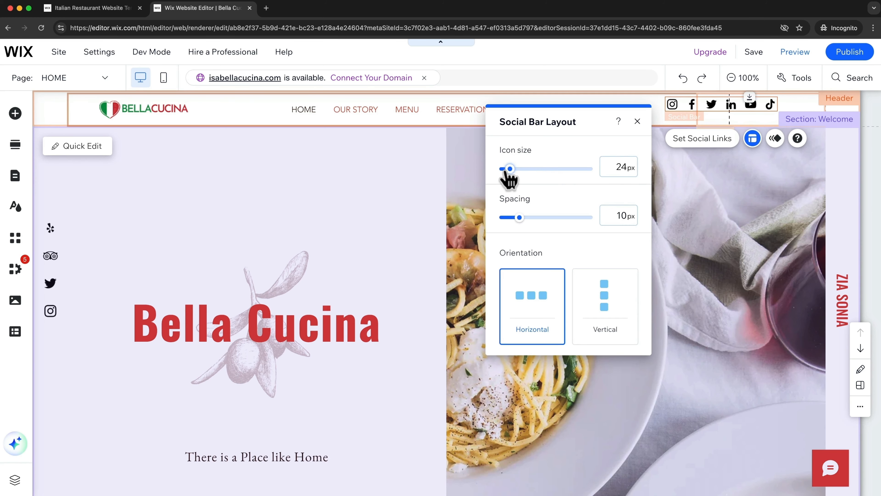
pyautogui.click(638, 122)
pyautogui.moveTo(755, 109); pyautogui.dragTo(802, 110)
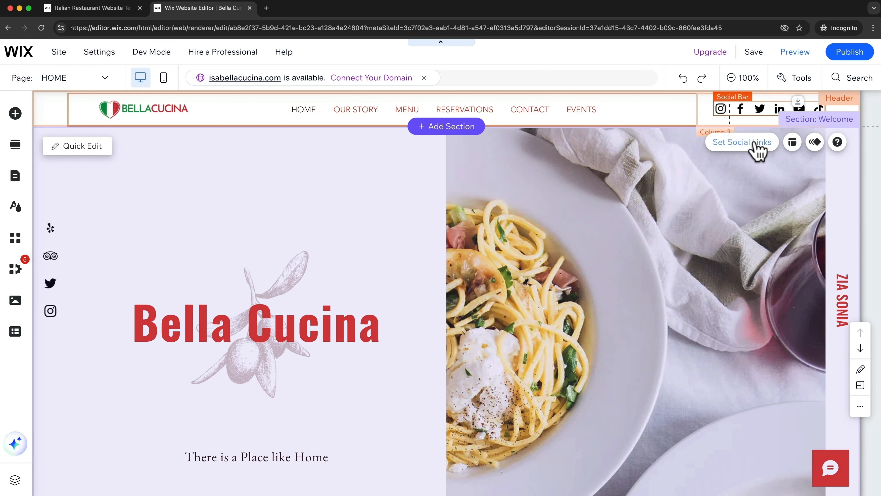
# - Remove the LinkedIn, TikTok and YouTube icons from the header's social bar
pyautogui.click(741, 143)
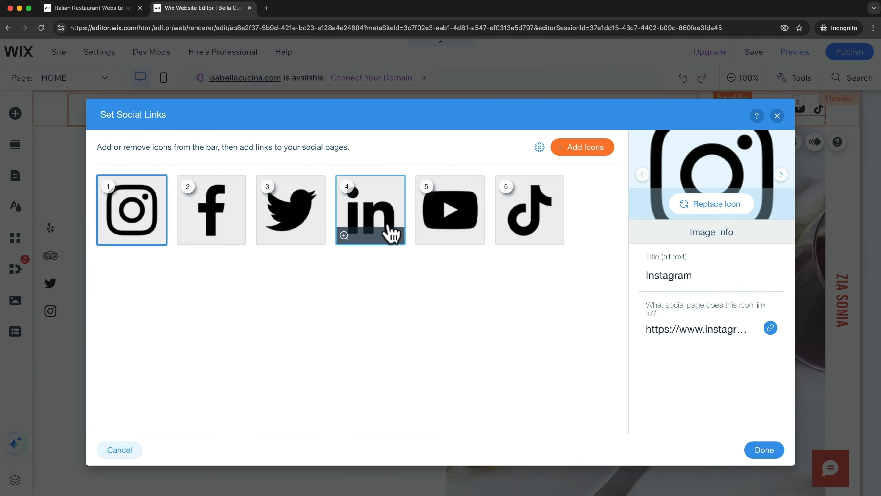
pyautogui.click(394, 236)
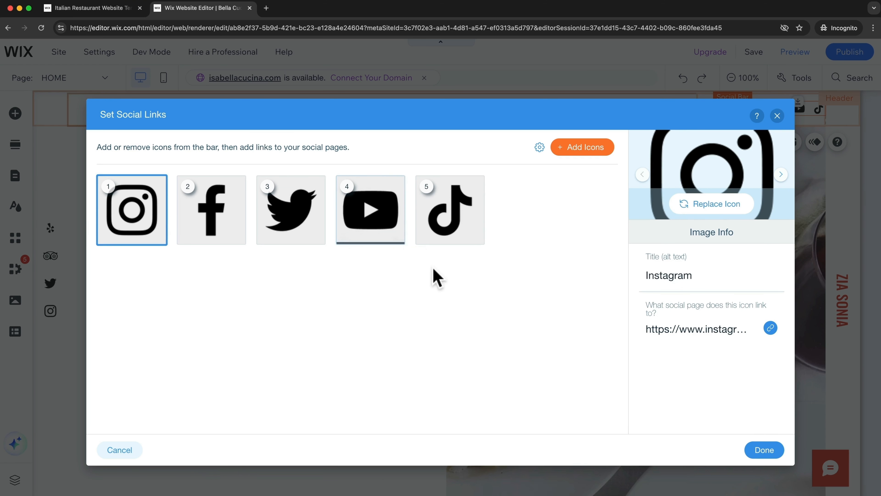
pyautogui.click(475, 236)
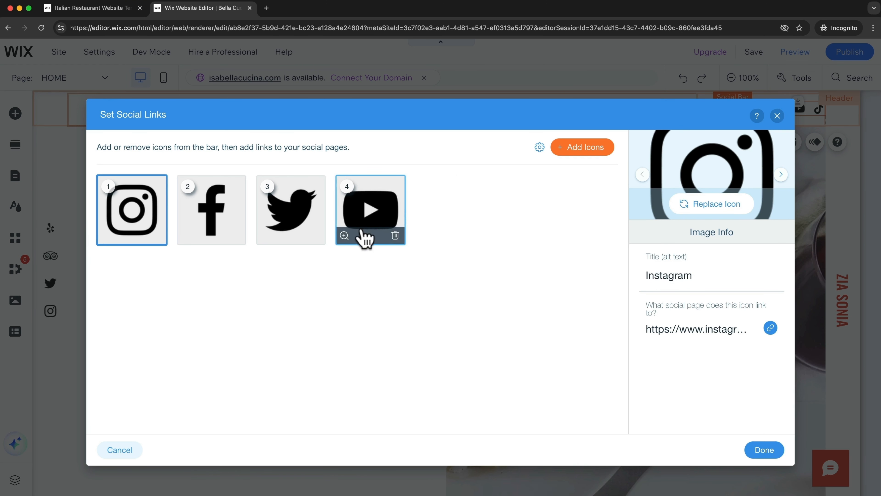
pyautogui.click(395, 236)
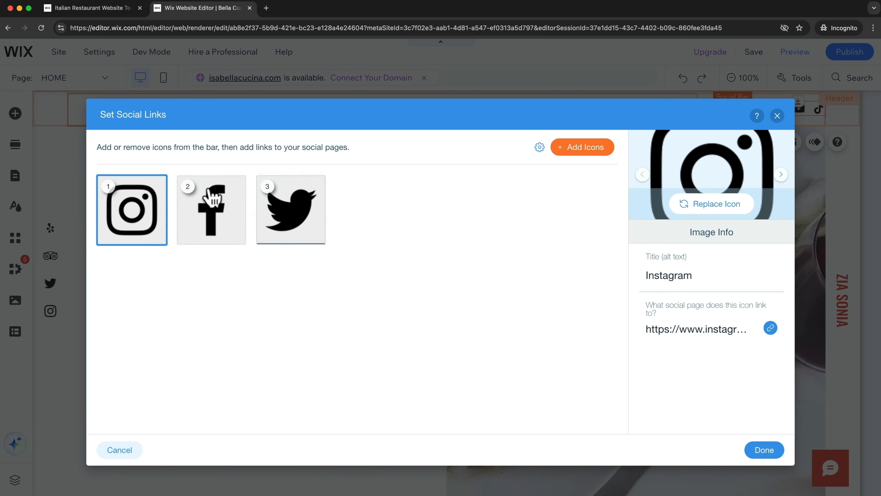
# - Check the link settings of the social bar's Instagram icon
pyautogui.click(691, 331)
pyautogui.moveTo(421, 211); pyautogui.dragTo(590, 183)
pyautogui.click(588, 162)
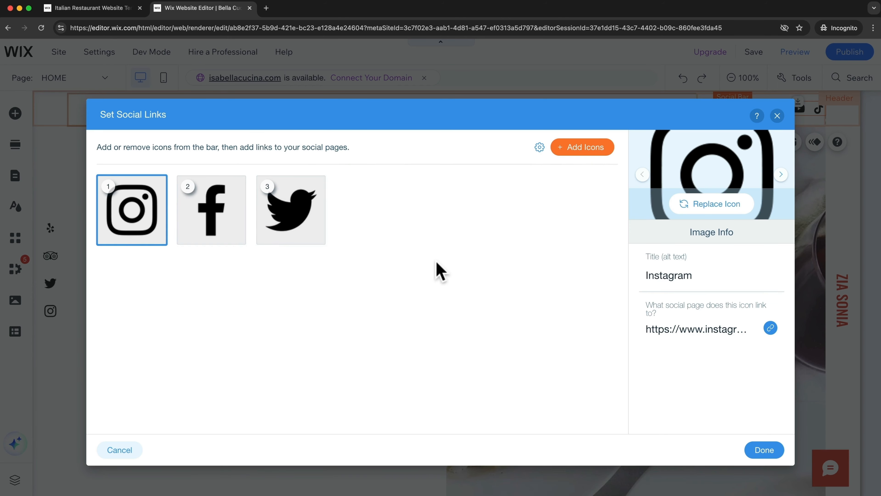
# - Apply the social bar's icon changes and move the bar toward the outer edge of the third column
pyautogui.click(762, 449)
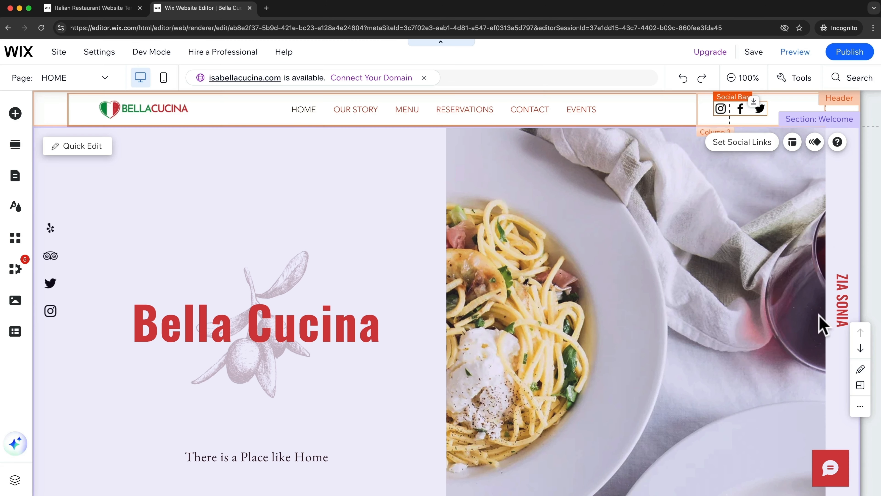
pyautogui.moveTo(741, 108); pyautogui.dragTo(797, 108)
pyautogui.moveTo(798, 108); pyautogui.dragTo(797, 108)
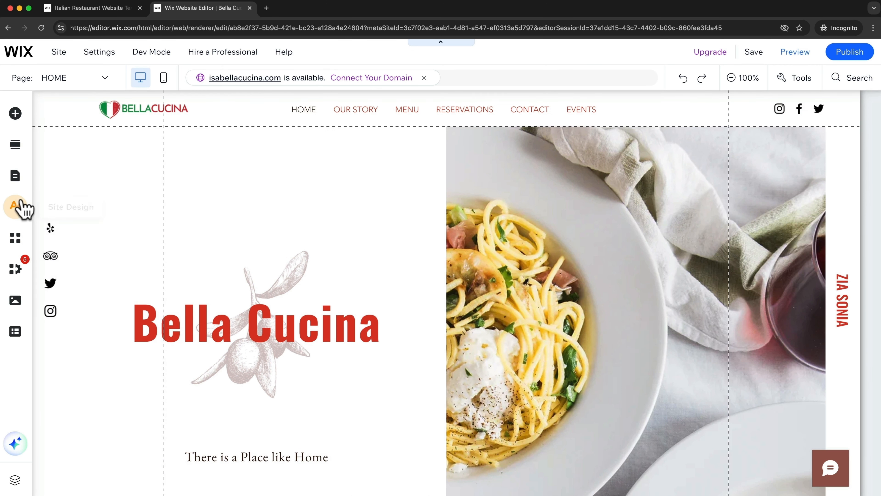
# - Try dark blue #2D3781 as the first accent color in the site's color theme
pyautogui.click(15, 209)
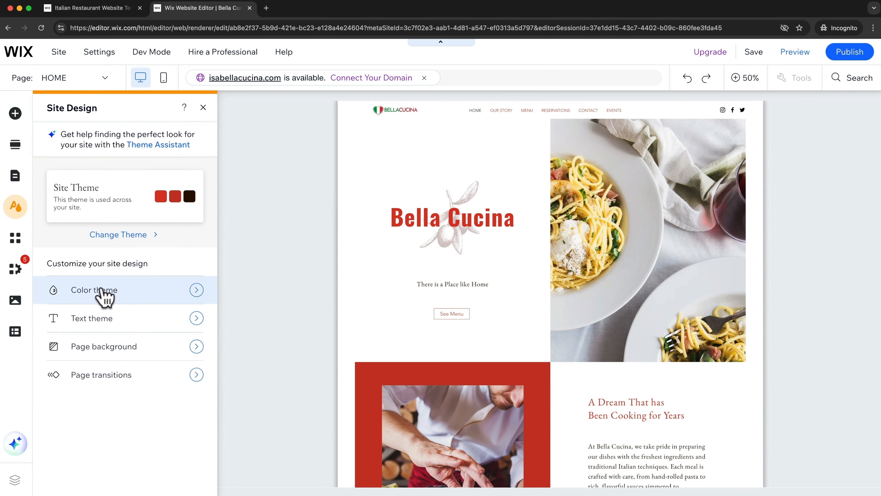
pyautogui.click(147, 295)
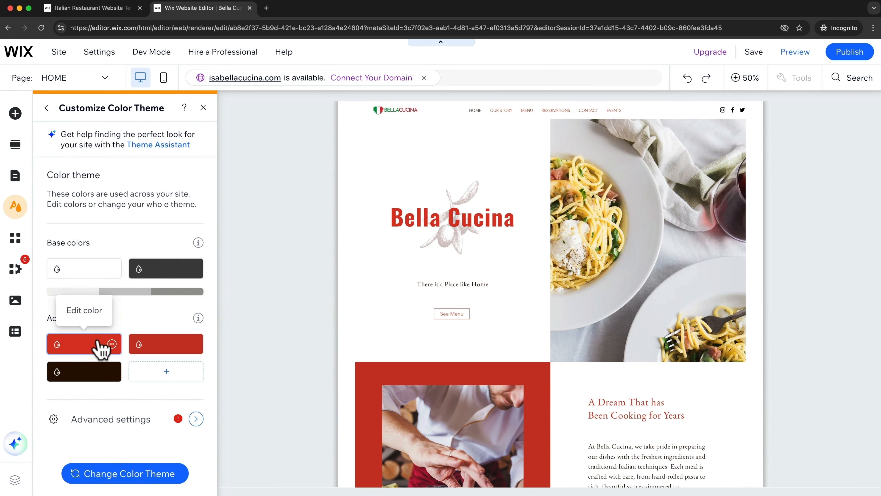
pyautogui.click(100, 349)
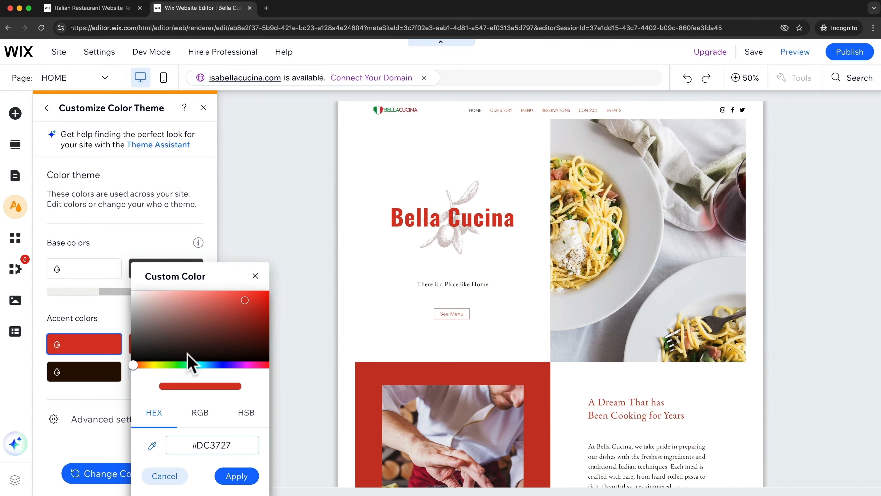
pyautogui.moveTo(193, 363); pyautogui.dragTo(195, 303)
pyautogui.click(221, 364)
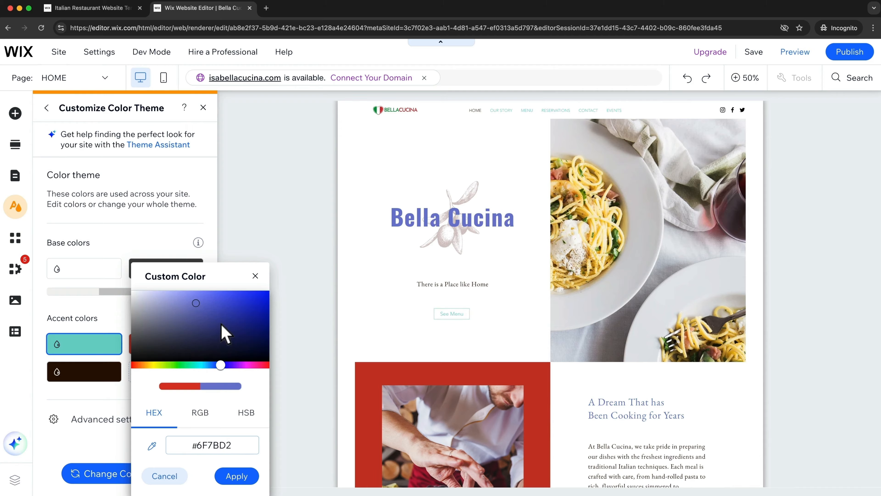
pyautogui.click(221, 325)
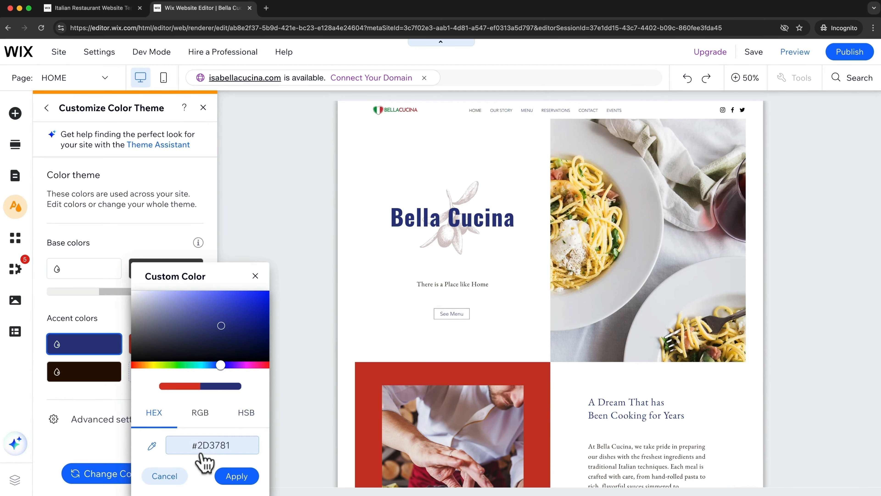
pyautogui.click(169, 476)
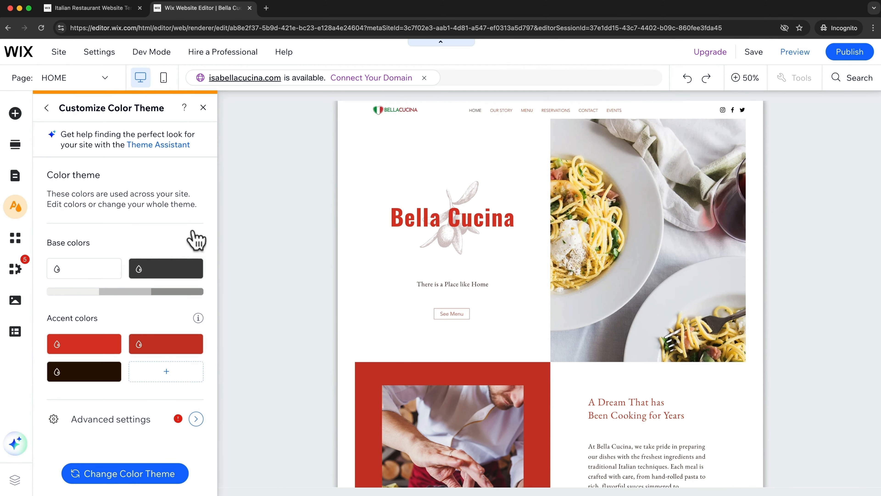
# - Try the Energetic, Dynamic and Nostalgic featured themes on the site, then restore the original Site Theme
pyautogui.click(47, 110)
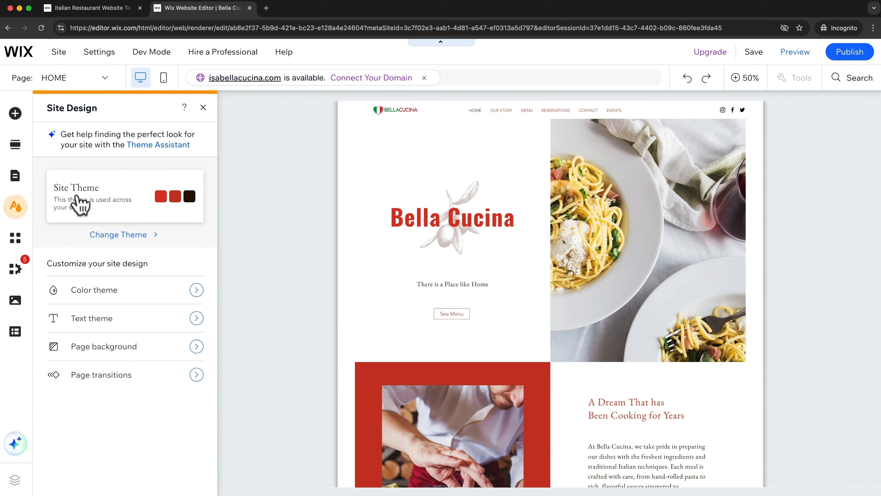
pyautogui.click(137, 205)
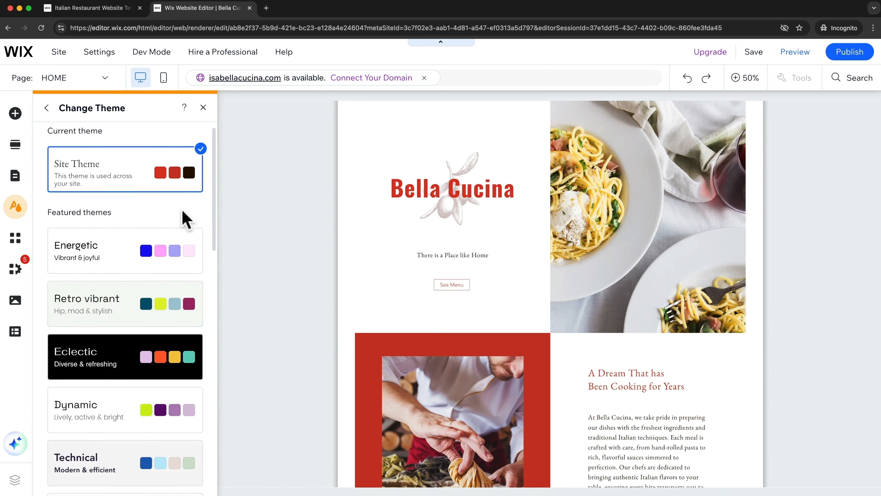
pyautogui.click(152, 240)
pyautogui.scroll(-3, 153, 237)
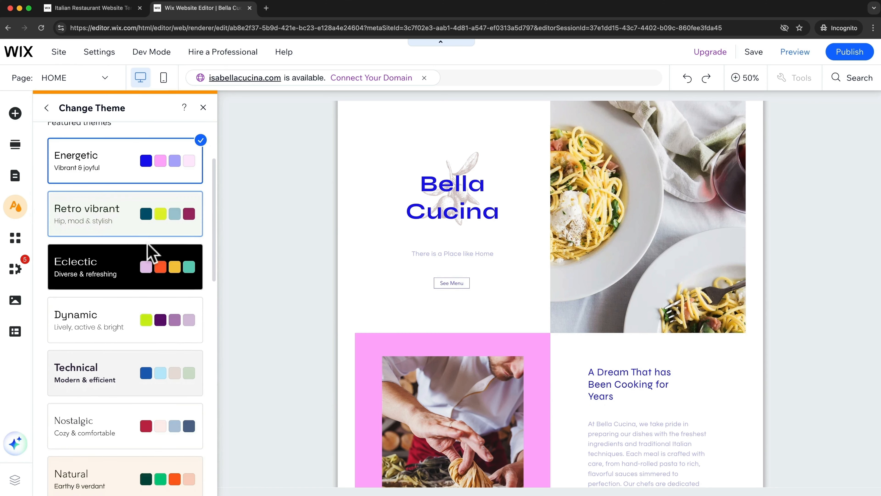
pyautogui.click(132, 314)
pyautogui.scroll(-3, 443, 272)
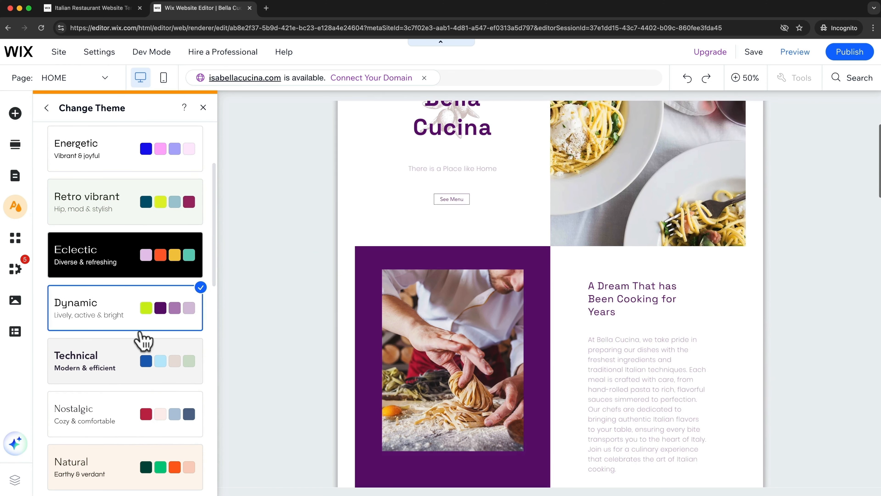
pyautogui.click(127, 413)
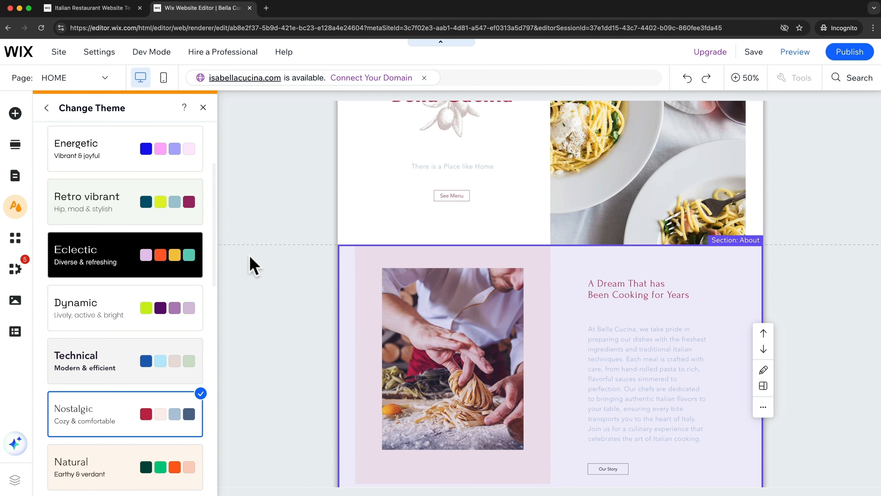
pyautogui.scroll(3, 164, 309)
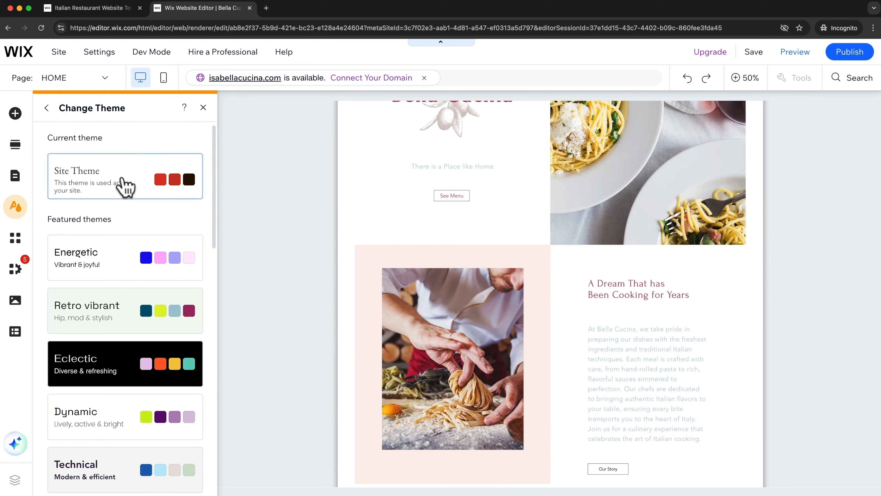
pyautogui.click(140, 194)
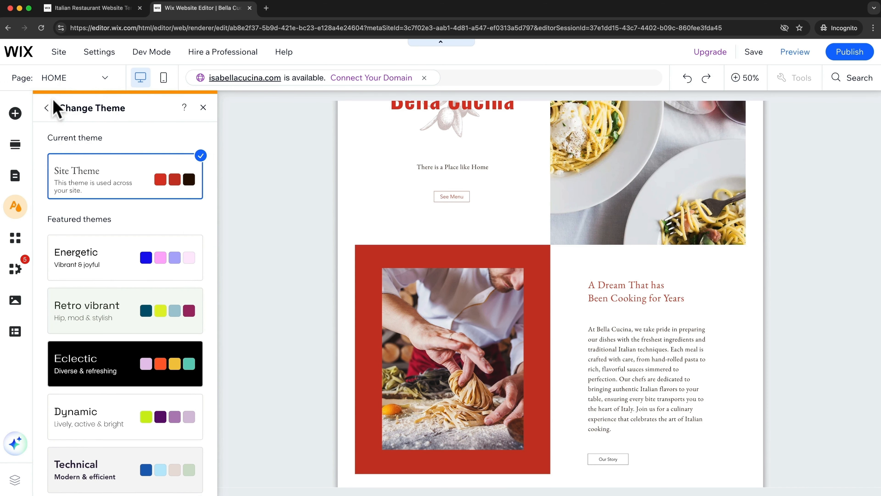
# - Try Familjen Grotesk as the heading font in the site's text theme and browse the available paragraph fonts
pyautogui.click(46, 107)
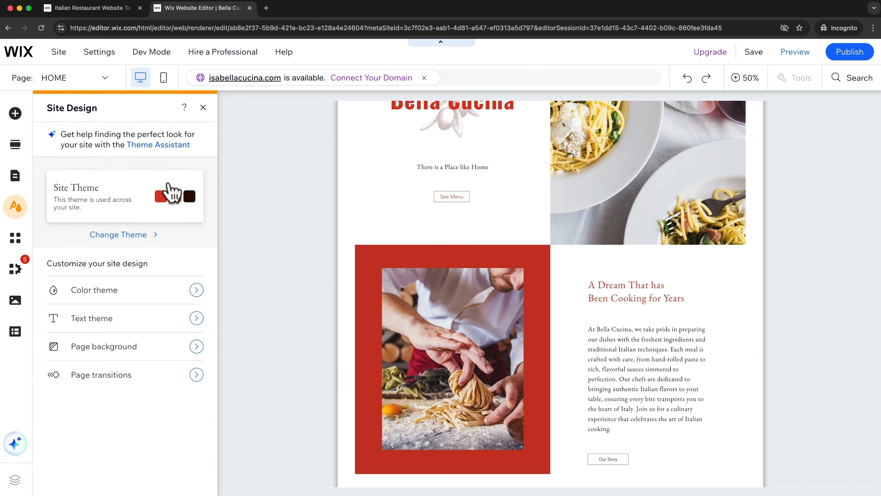
pyautogui.click(165, 318)
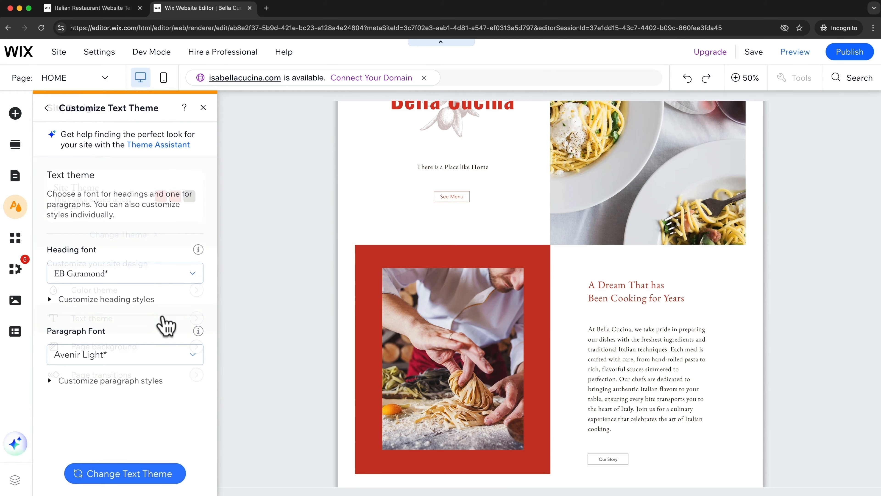
pyautogui.moveTo(162, 286)
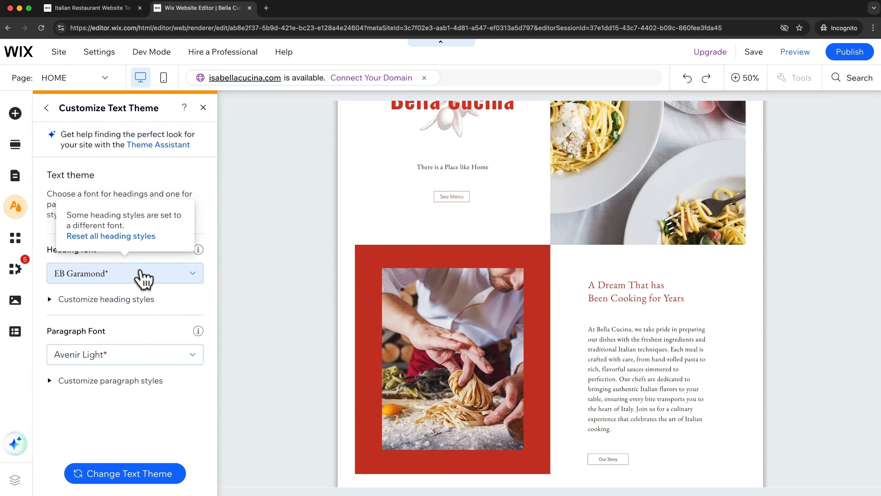
pyautogui.click(176, 279)
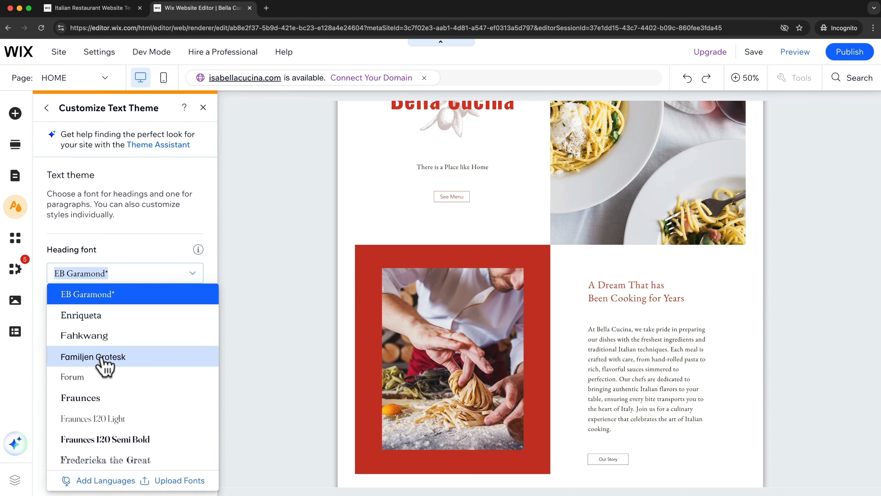
pyautogui.click(150, 361)
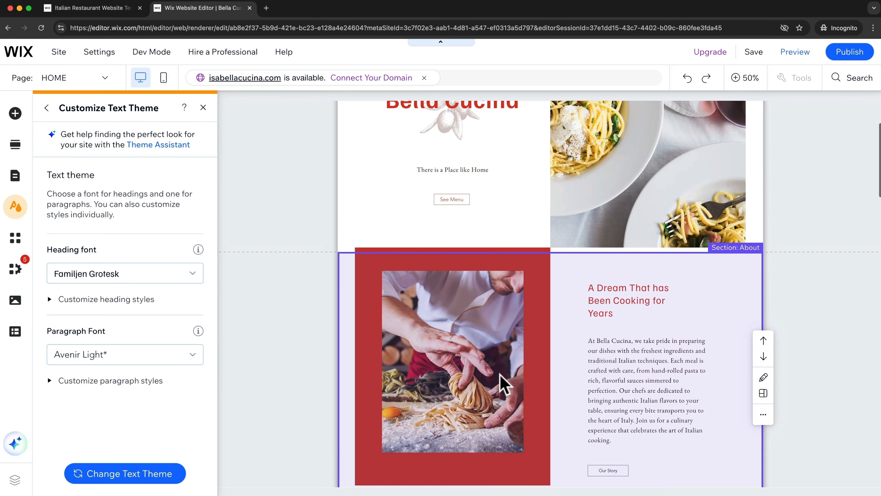
pyautogui.scroll(3, 503, 382)
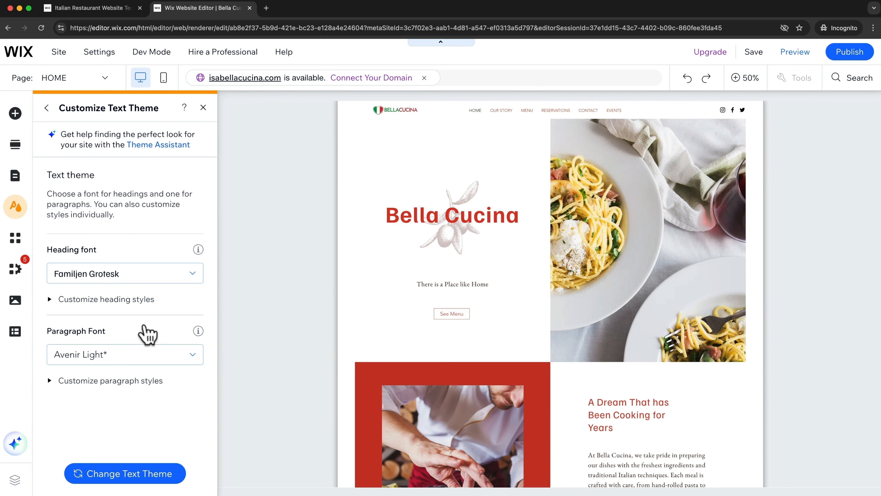
pyautogui.click(123, 360)
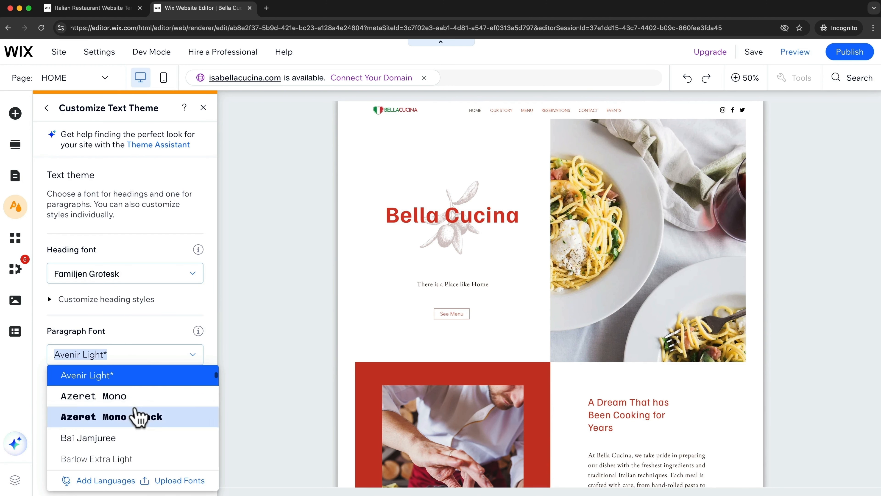
pyautogui.click(159, 334)
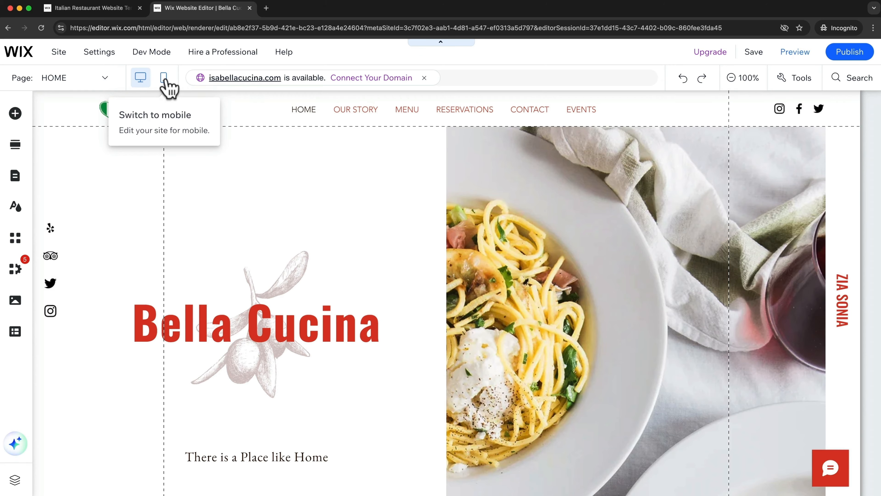
# - Switch to the mobile version and separate the overlapping header elements, placing the social bar lower and the logo farther from the menu icon
pyautogui.click(164, 78)
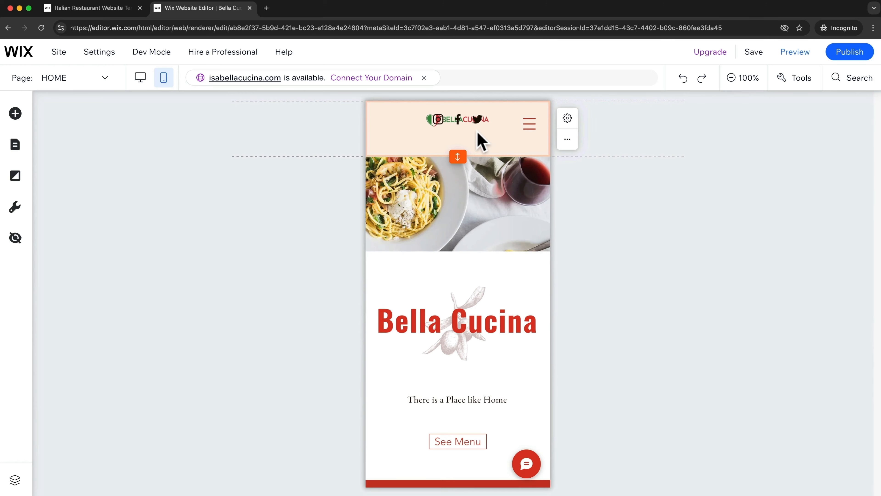
pyautogui.click(472, 126)
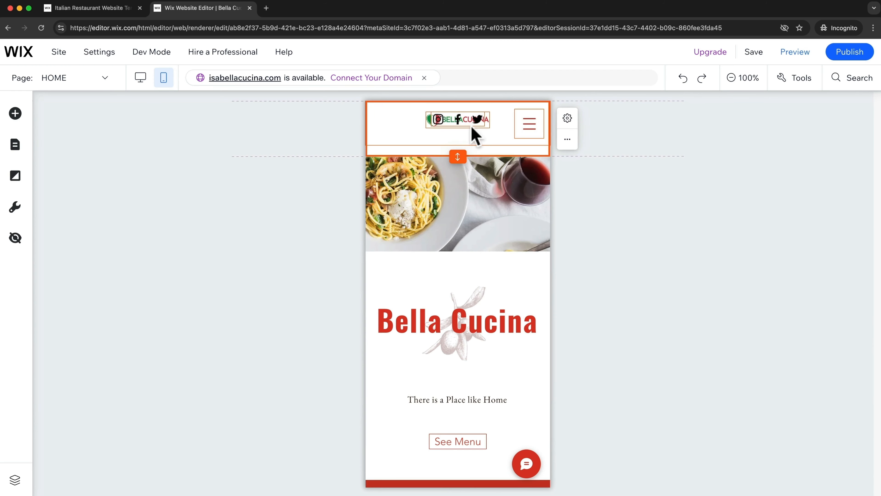
pyautogui.moveTo(477, 120); pyautogui.dragTo(503, 134)
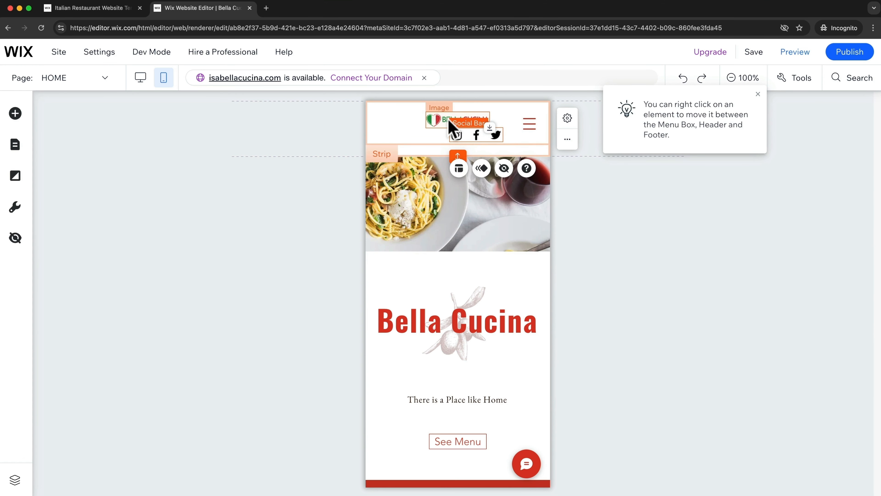
pyautogui.moveTo(447, 121); pyautogui.dragTo(414, 120)
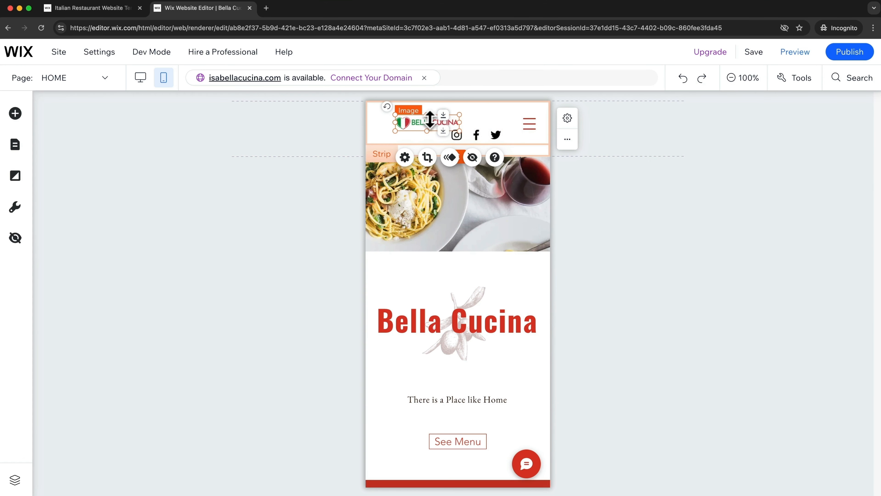
# - Hide the header's social bar on the mobile site
pyautogui.click(495, 136)
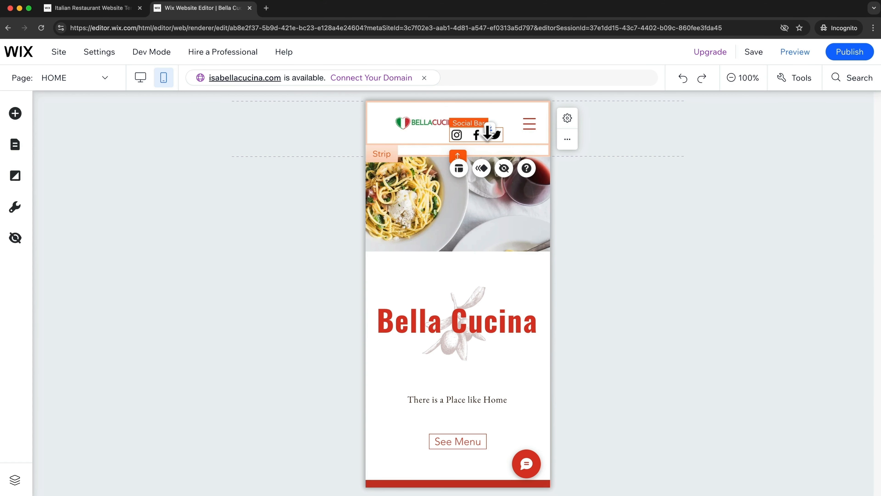
pyautogui.click(504, 168)
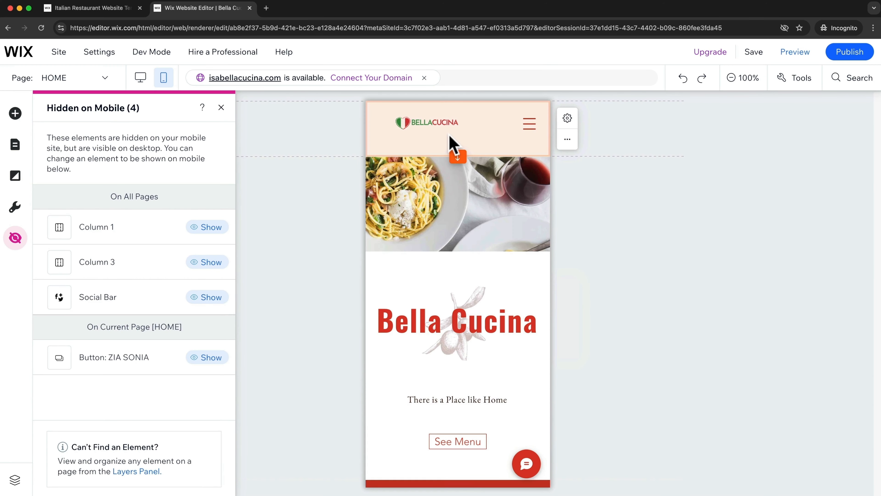
pyautogui.click(476, 144)
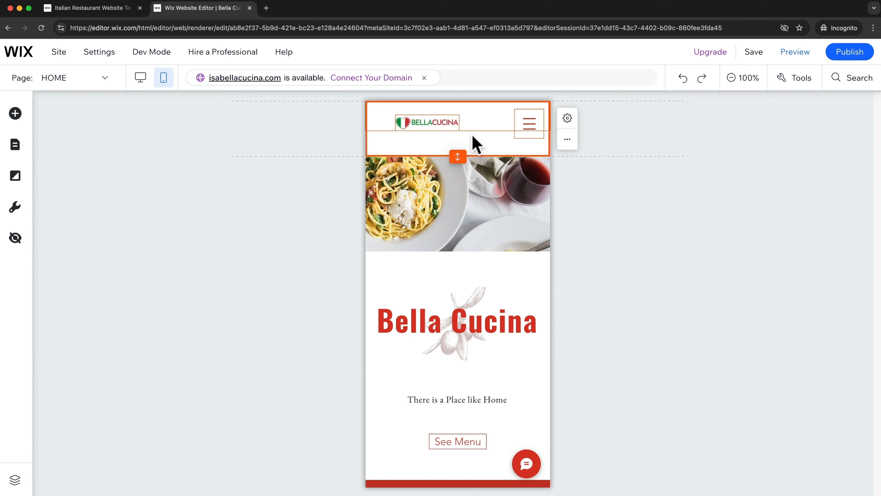
# - Enlarge the mobile header's Bella Cucina logo toward the header's outer edge and reduce the header height to remove the extra space below it
pyautogui.click(452, 127)
pyautogui.moveTo(459, 131); pyautogui.dragTo(442, 123)
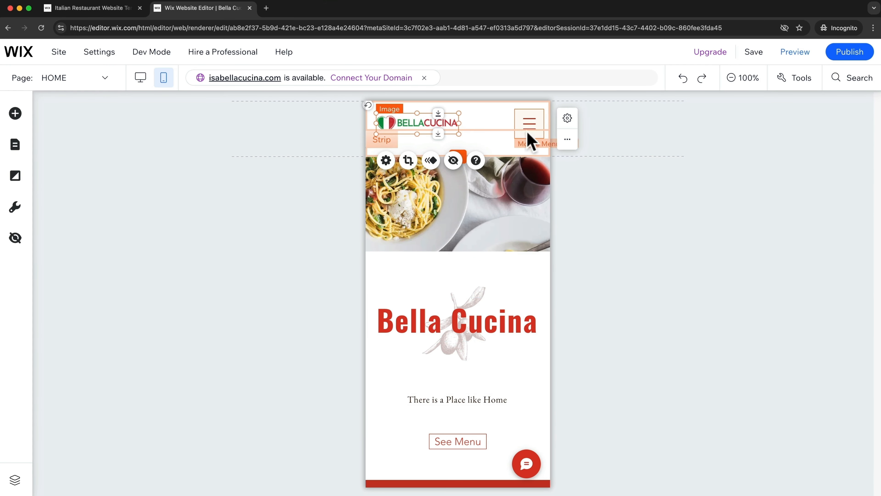
pyautogui.click(495, 139)
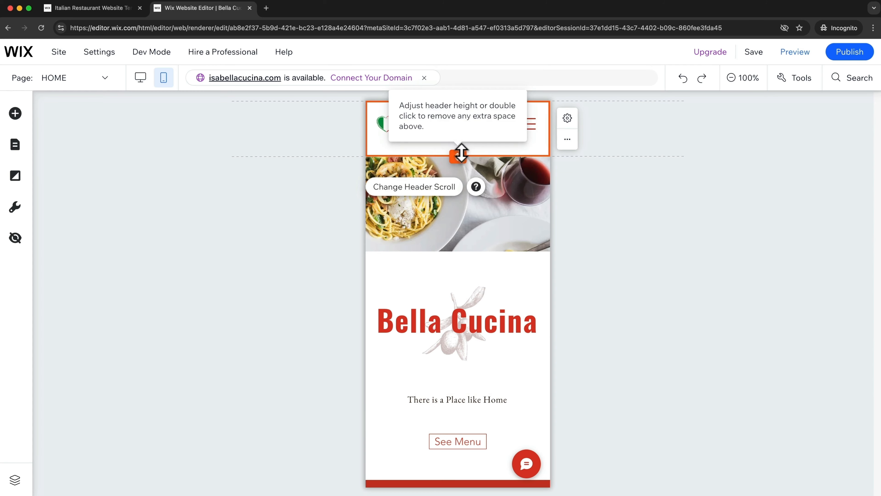
pyautogui.moveTo(461, 153); pyautogui.dragTo(461, 143)
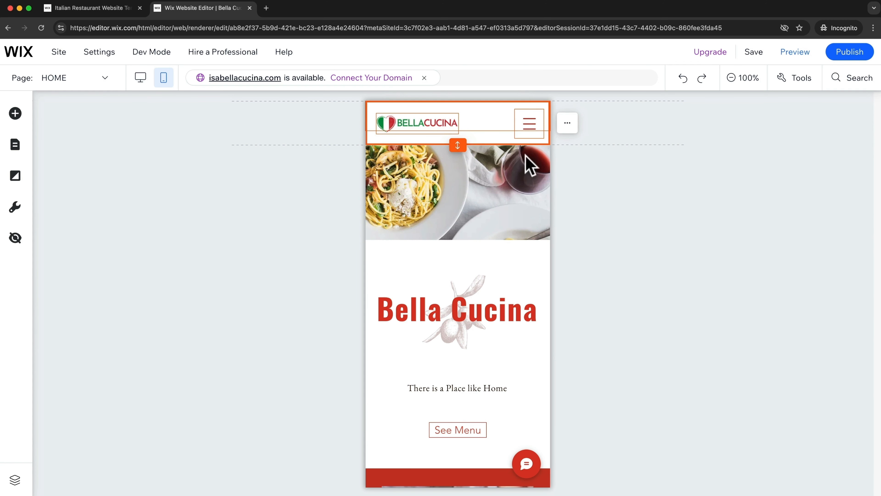
pyautogui.click(497, 189)
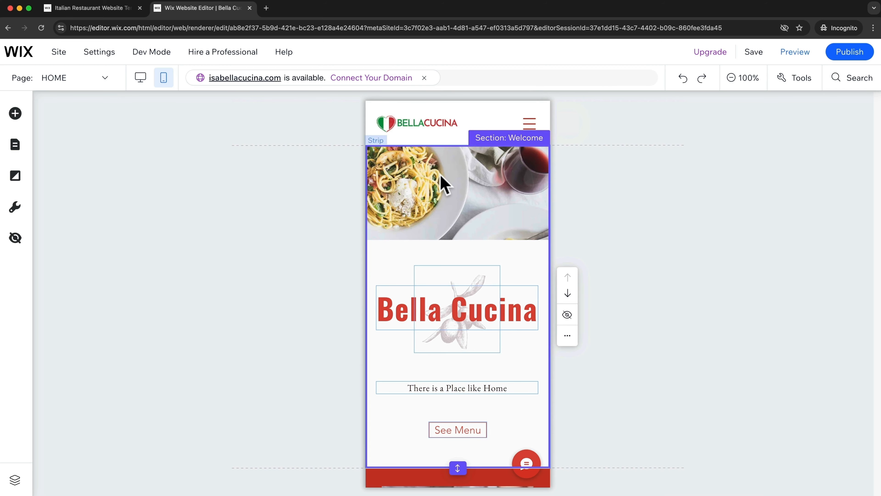
pyautogui.click(142, 81)
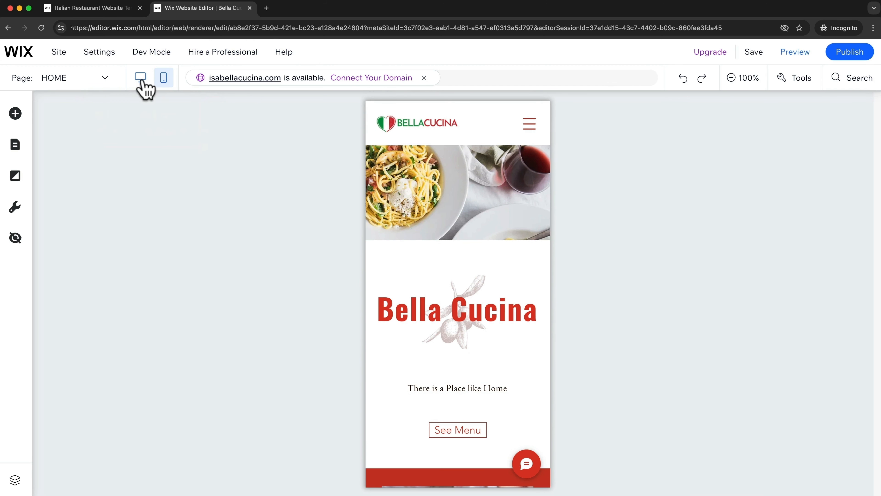
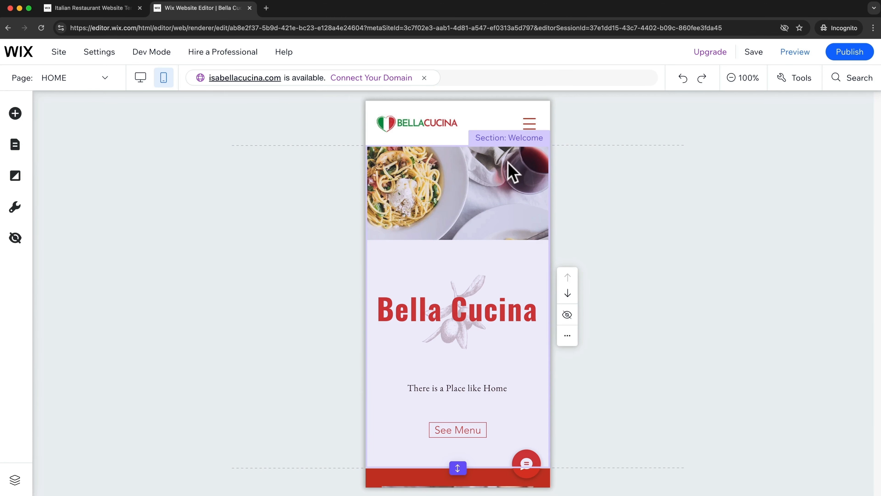
# - Review the mobile home page's layout from the Welcome section through the reservation form and Team section to Contact Us
pyautogui.scroll(-6, 513, 184)
pyautogui.scroll(-9, 517, 200)
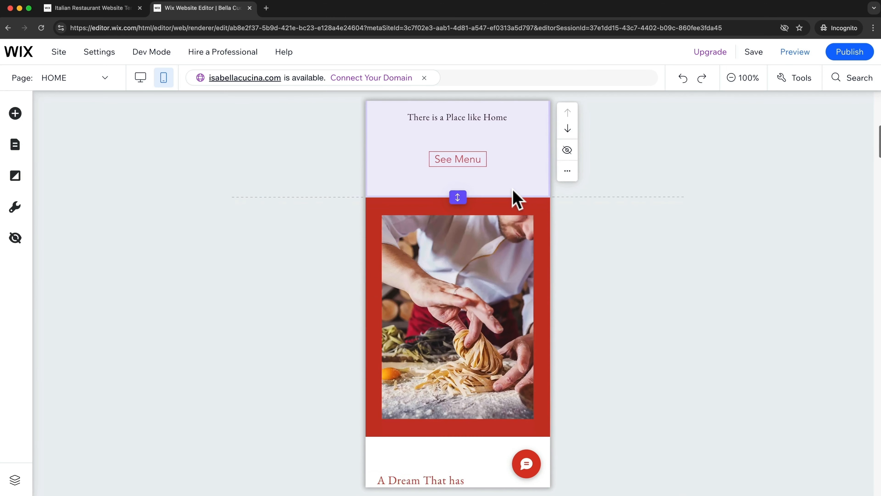
pyautogui.scroll(-12, 517, 200)
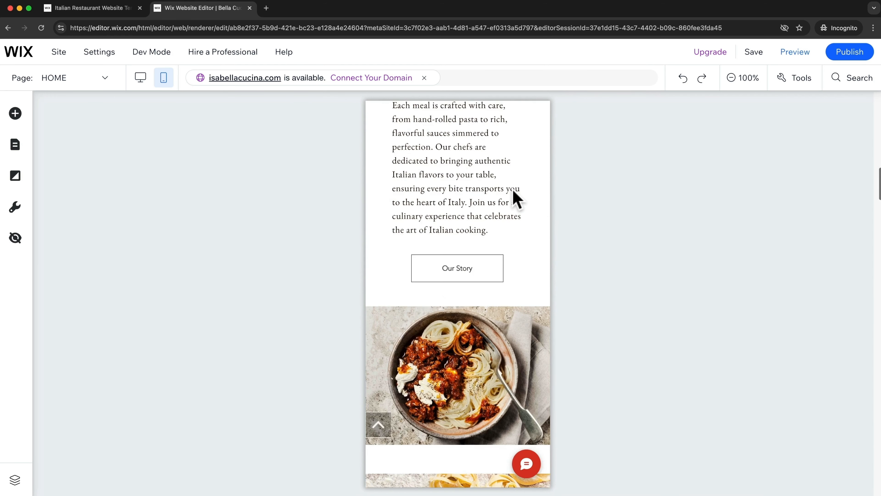
pyautogui.scroll(-7, 517, 200)
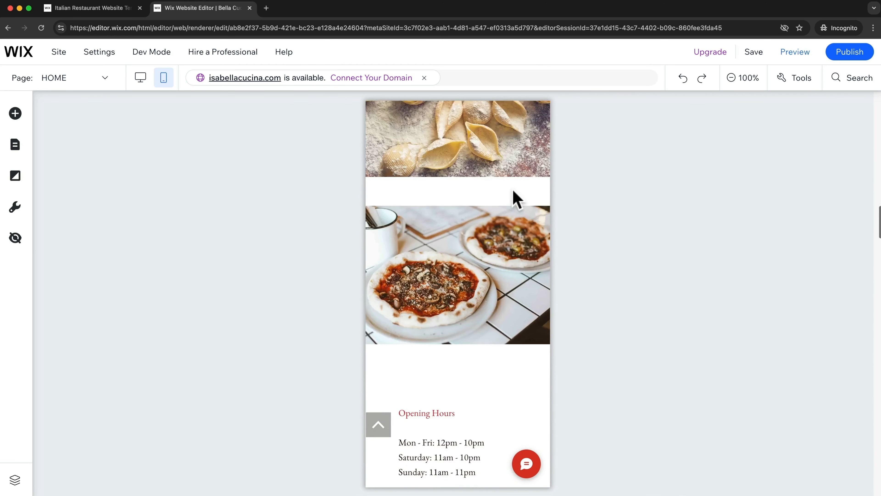
pyautogui.scroll(-8, 499, 277)
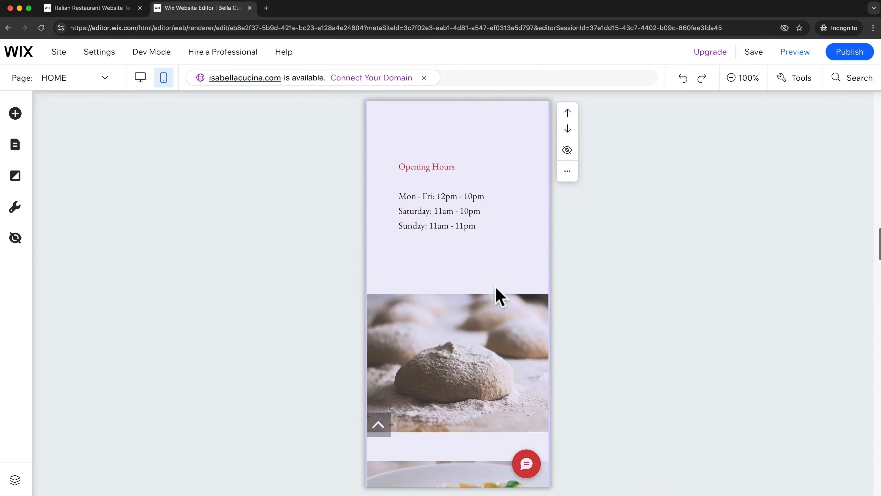
pyautogui.scroll(-4, 486, 318)
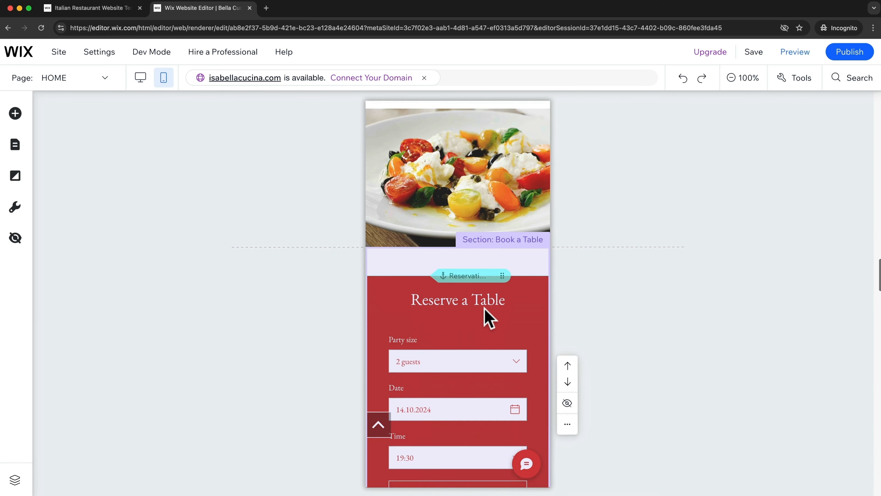
pyautogui.scroll(-7, 486, 309)
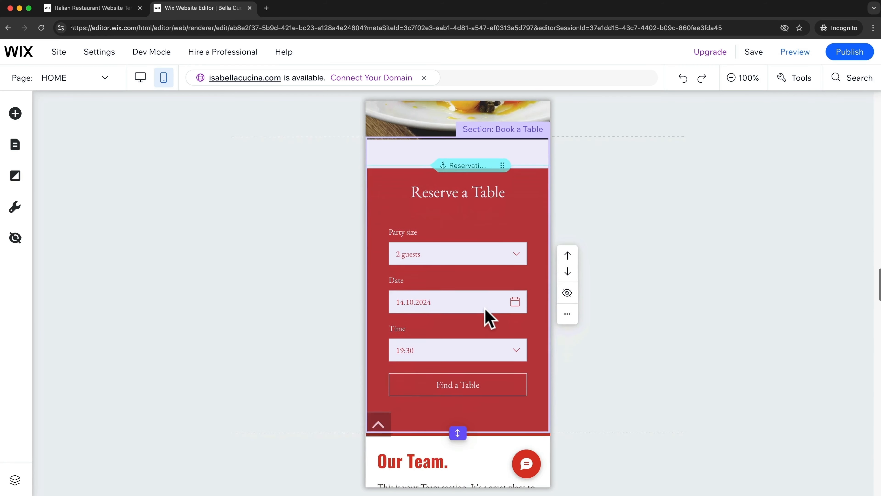
pyautogui.scroll(-4, 488, 316)
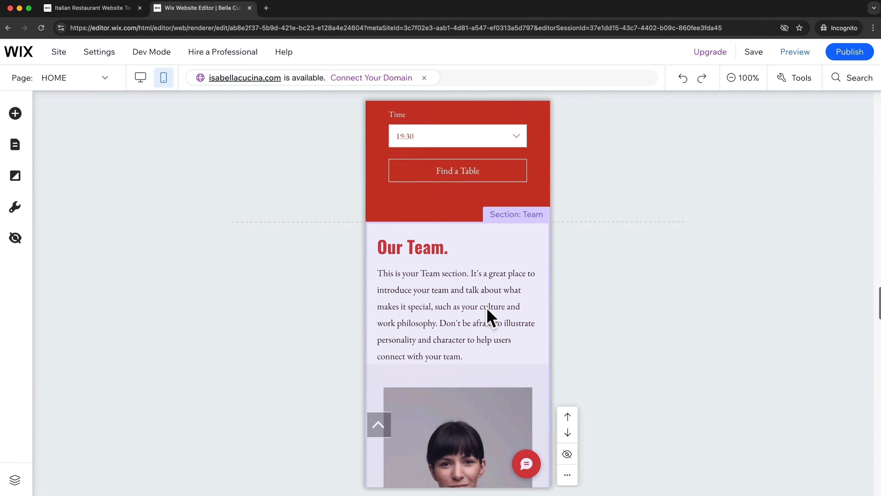
pyautogui.scroll(-7, 478, 223)
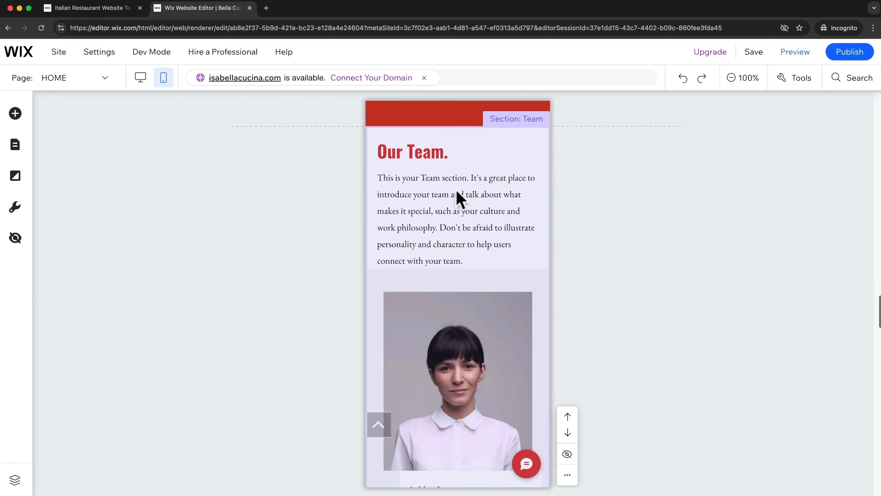
pyautogui.scroll(-14, 478, 219)
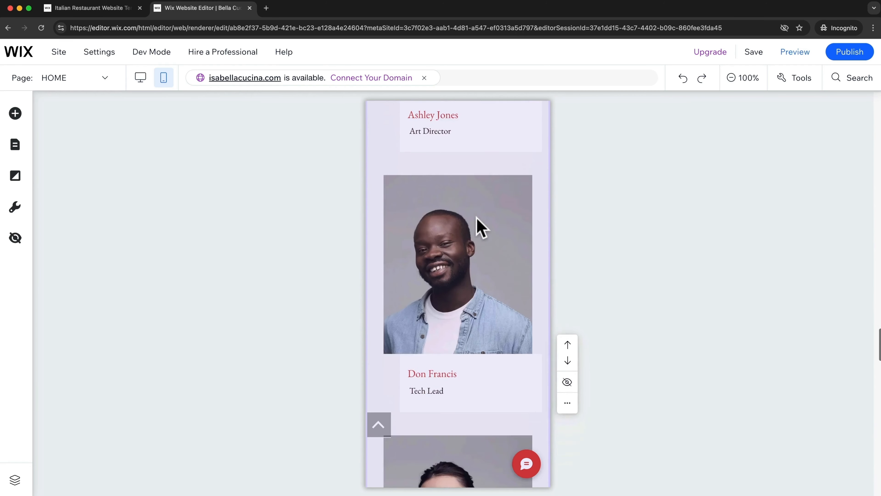
pyautogui.scroll(-10, 477, 219)
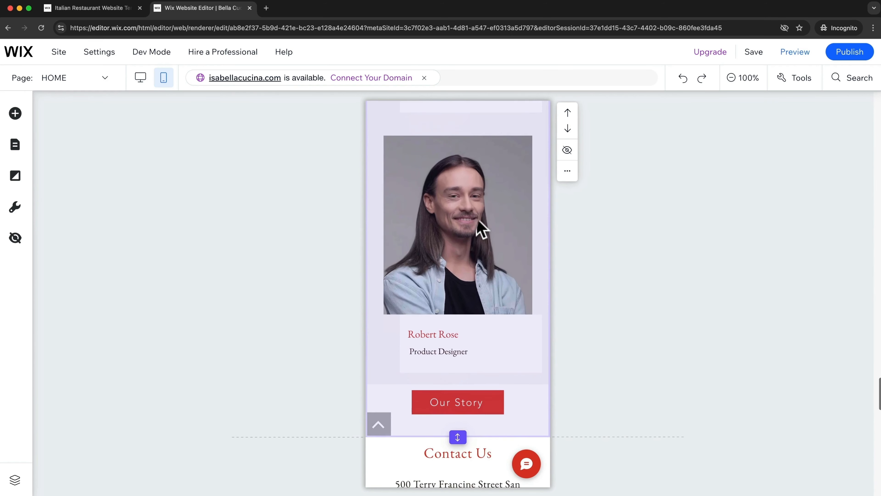
pyautogui.scroll(-1, 483, 228)
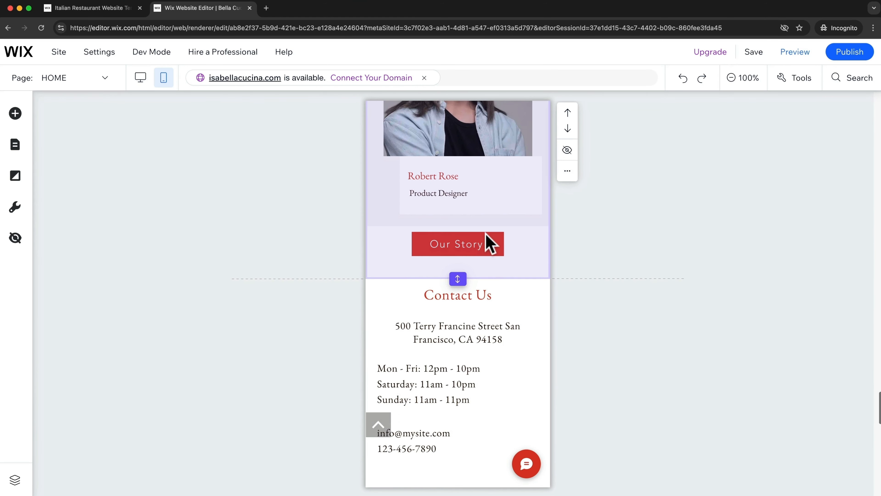
# - Move the Team section's Our Story button slightly lower and extend the section's height to add space above Contact Us
pyautogui.moveTo(488, 237); pyautogui.dragTo(489, 246)
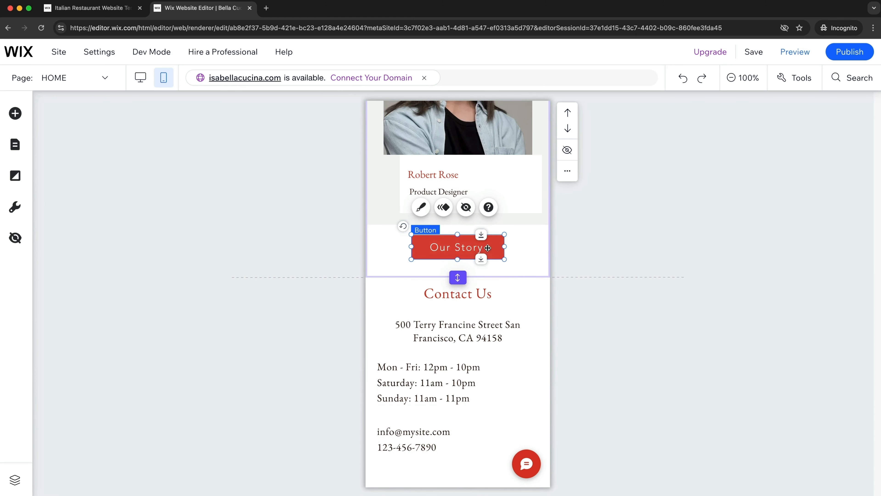
pyautogui.click(460, 273)
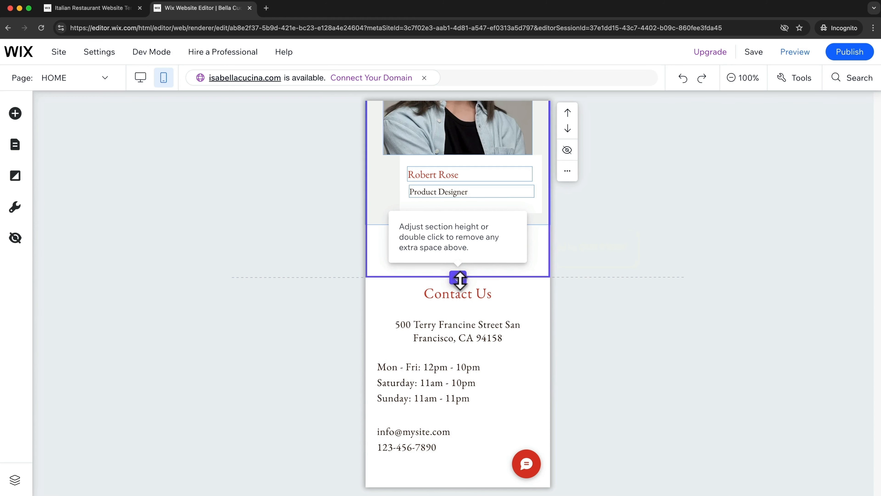
pyautogui.moveTo(460, 283); pyautogui.dragTo(460, 292)
pyautogui.moveTo(472, 255); pyautogui.dragTo(472, 261)
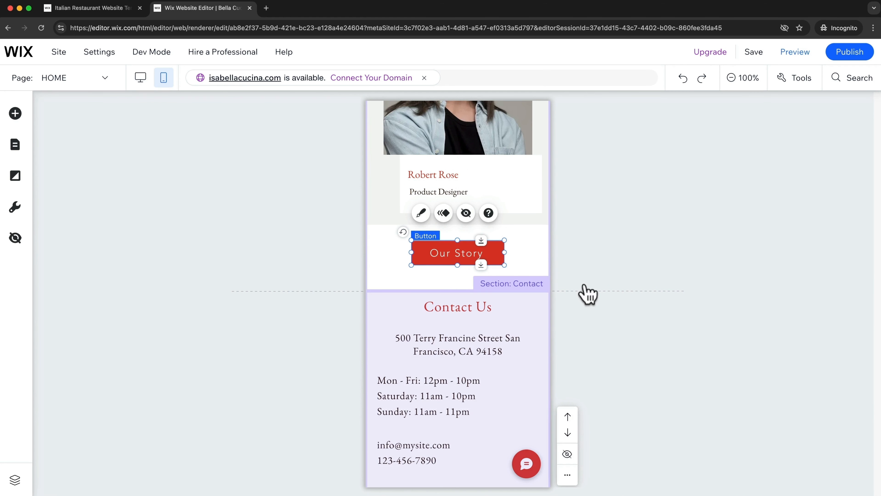
# - Review the mobile page's Contact section, map and footer, and return to the Reserve a Table form
pyautogui.scroll(-10, 527, 292)
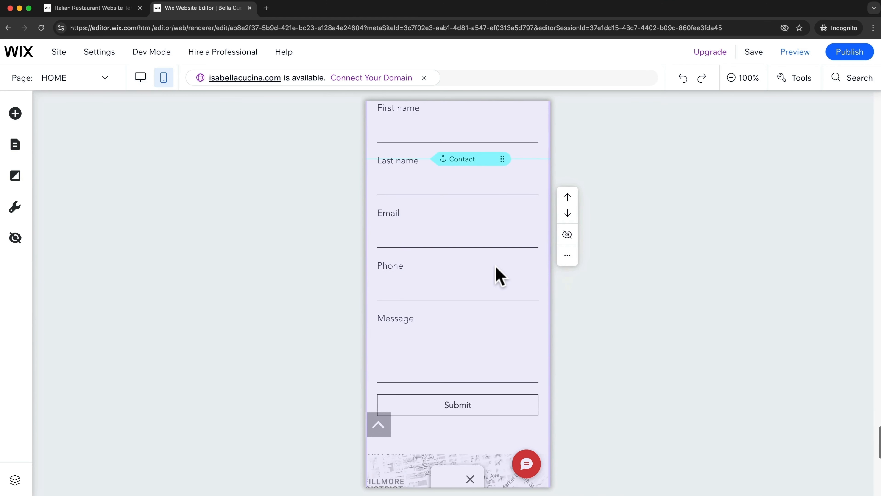
pyautogui.scroll(-10, 499, 276)
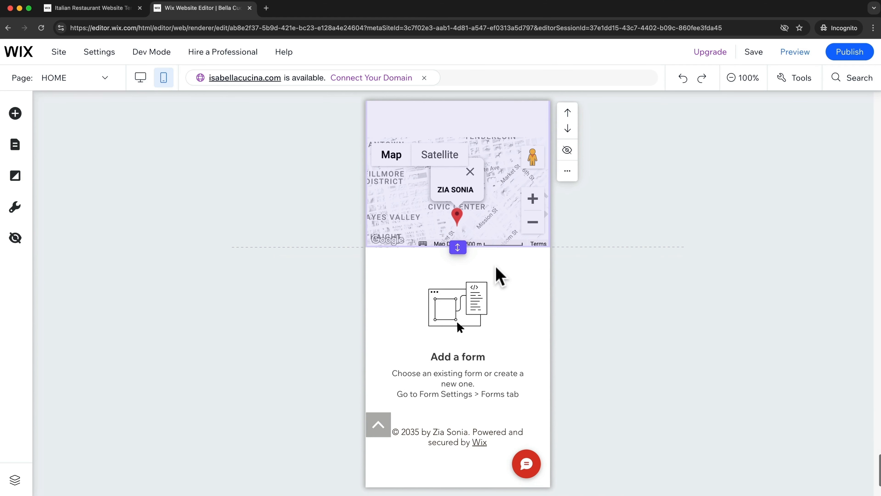
pyautogui.scroll(10, 498, 278)
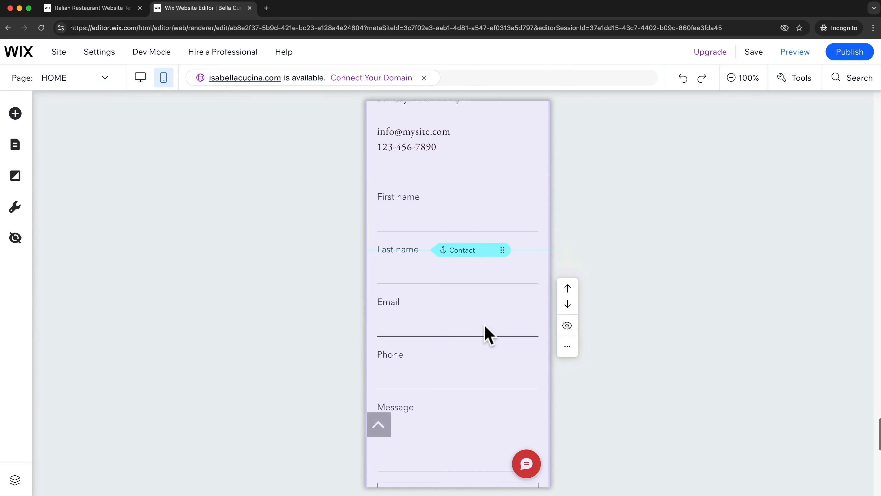
pyautogui.scroll(15, 489, 336)
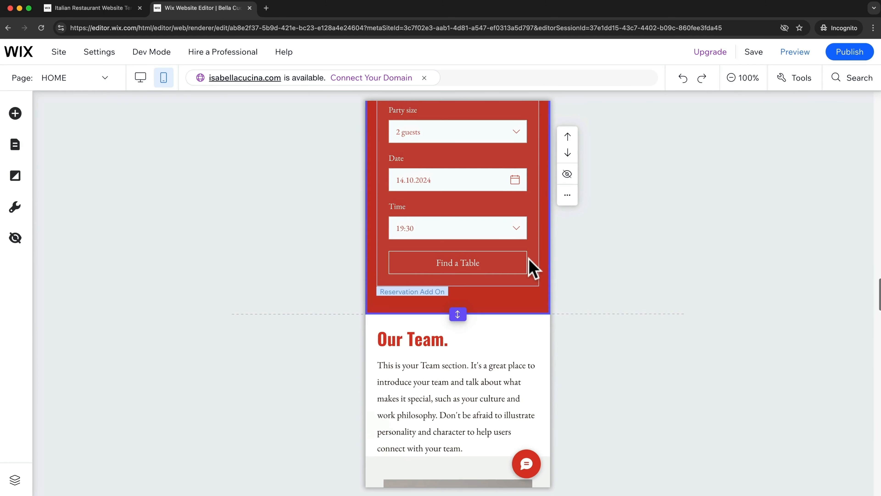
pyautogui.scroll(5, 533, 269)
pyautogui.scroll(-3, 508, 305)
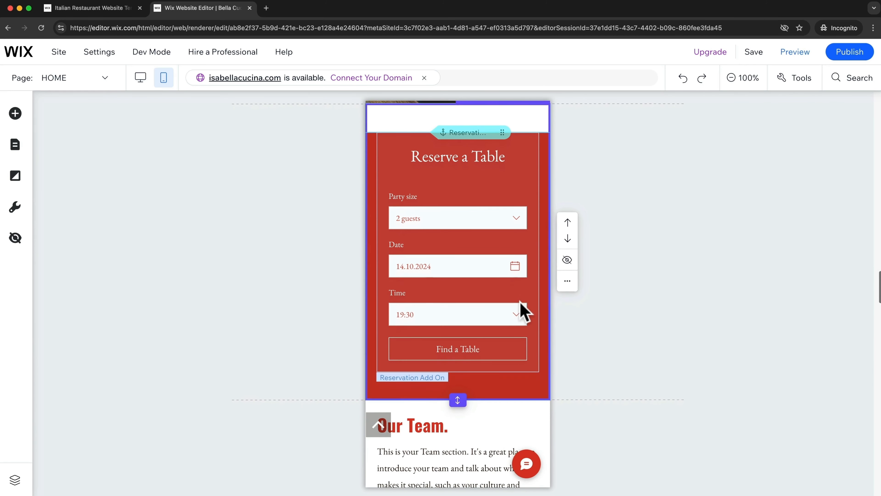
pyautogui.scroll(-1, 530, 399)
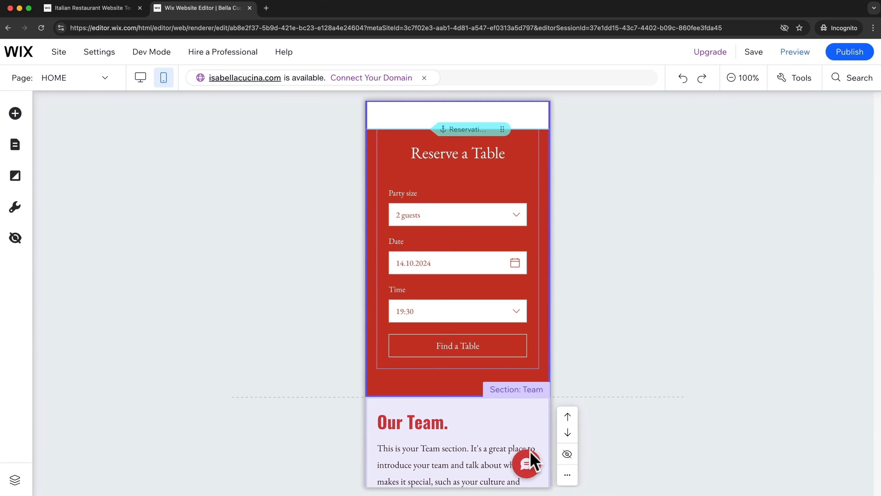
# - Add a Phone action to the mobile site's Quick Action Bar
pyautogui.click(526, 465)
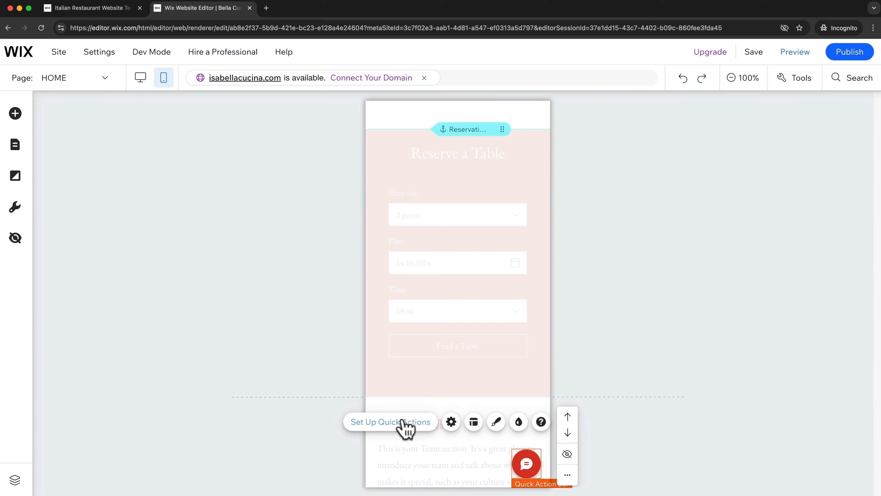
pyautogui.click(386, 422)
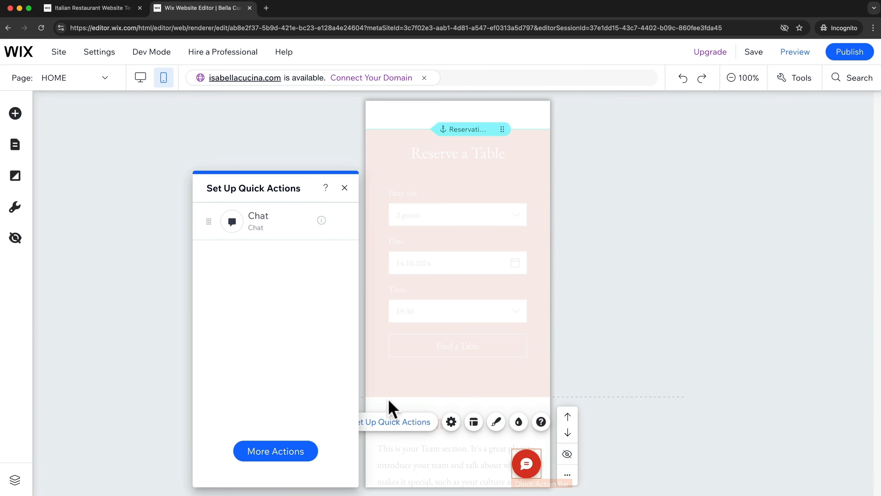
pyautogui.moveTo(300, 246)
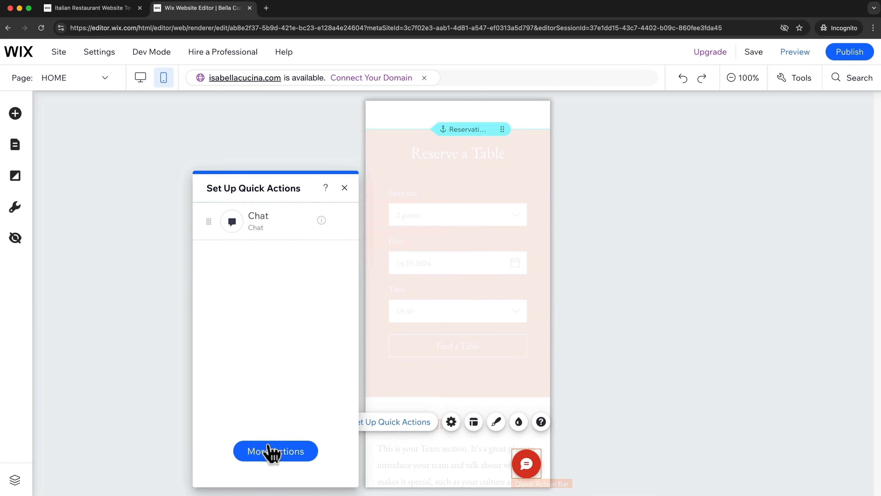
pyautogui.click(273, 451)
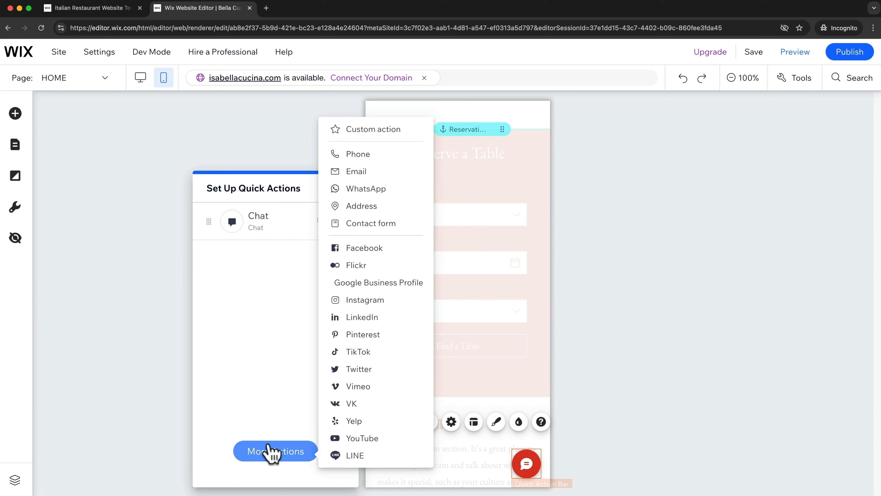
pyautogui.click(363, 159)
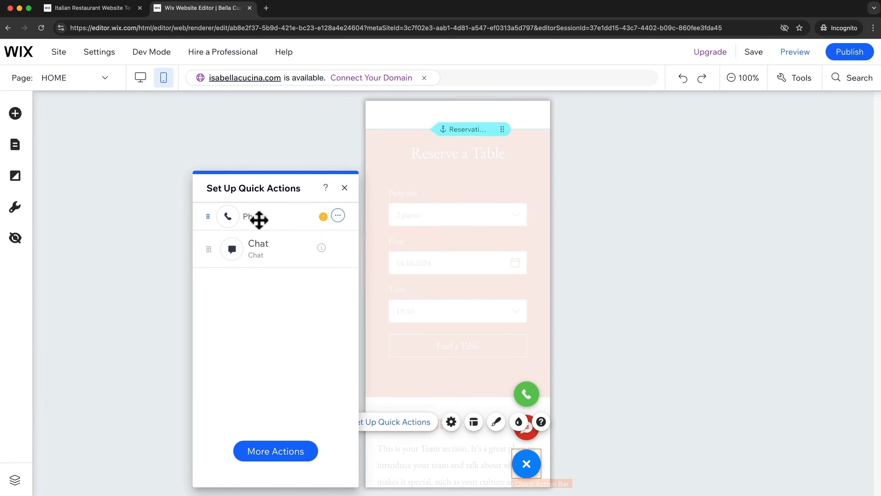
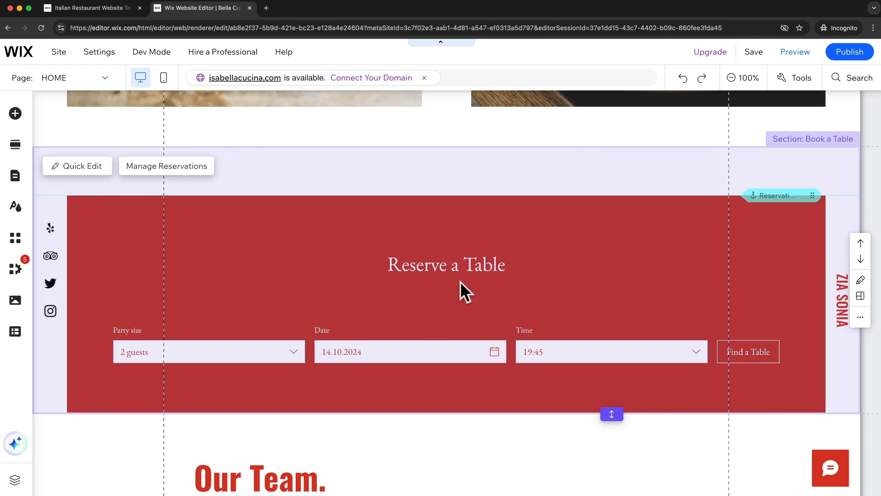
# - Open reservation management from the desktop Book a Table section and go to the site's Manage Apps page
pyautogui.click(437, 275)
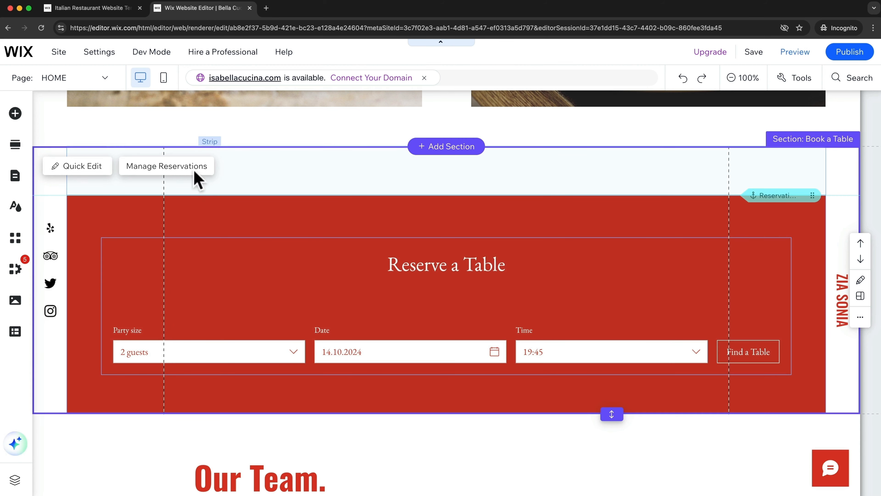
pyautogui.click(177, 168)
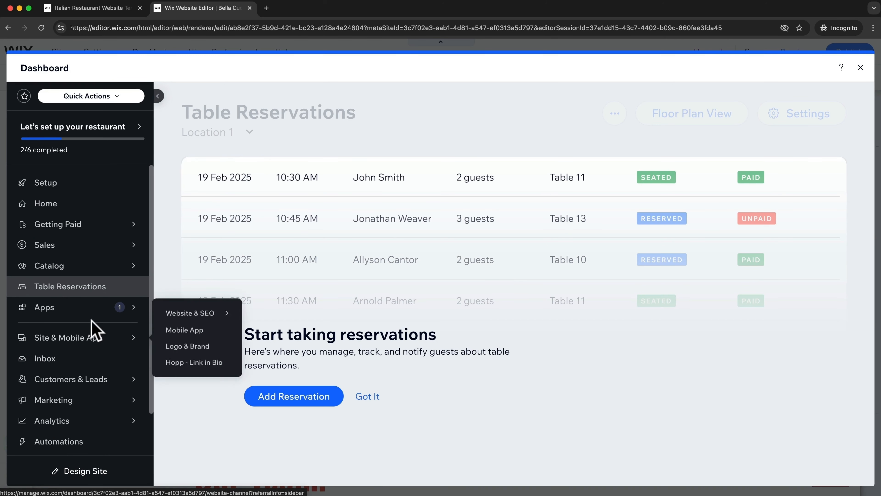
pyautogui.moveTo(67, 314)
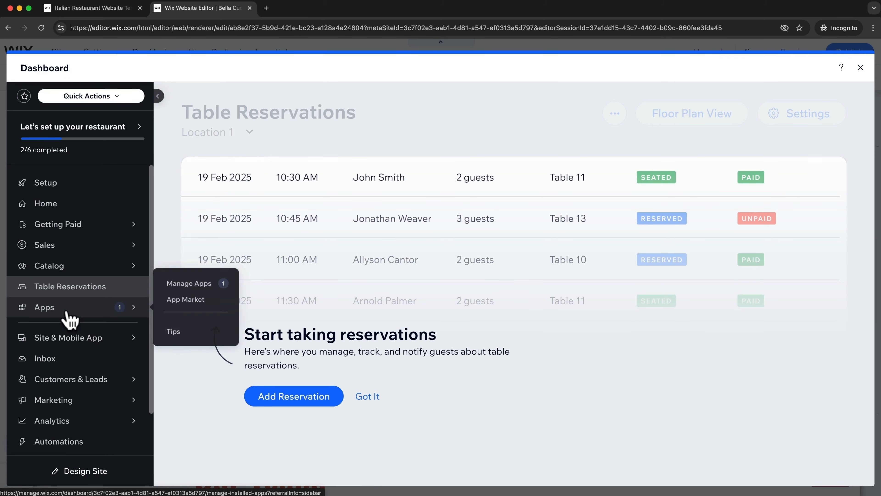
pyautogui.click(192, 285)
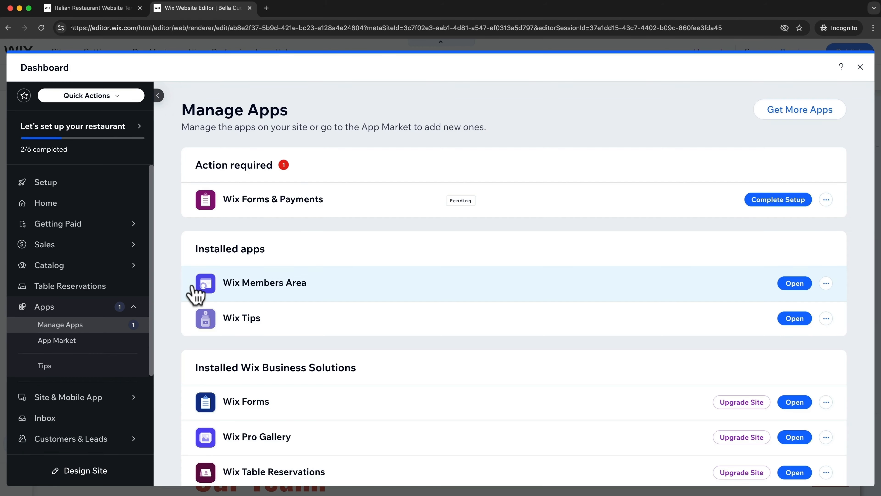
# - Examine the site's apps that require action, the installed apps and the installed Wix Business Solutions
pyautogui.scroll(-1, 313, 208)
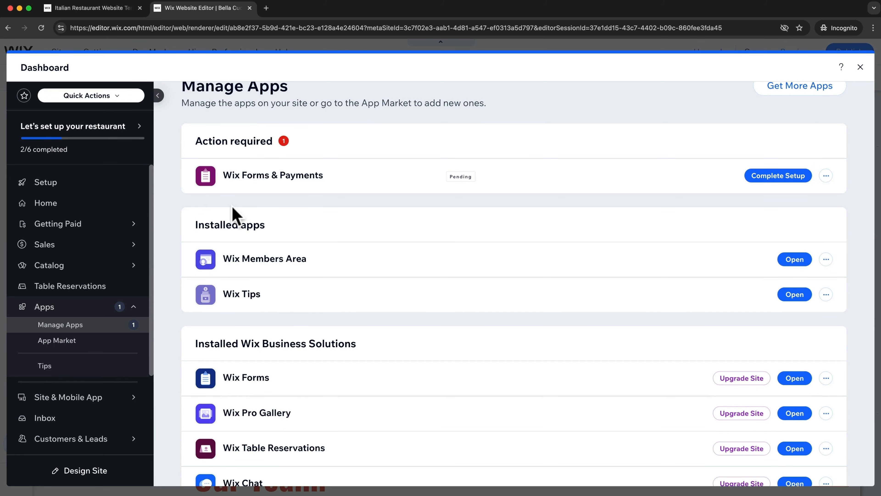
pyautogui.scroll(-2, 184, 198)
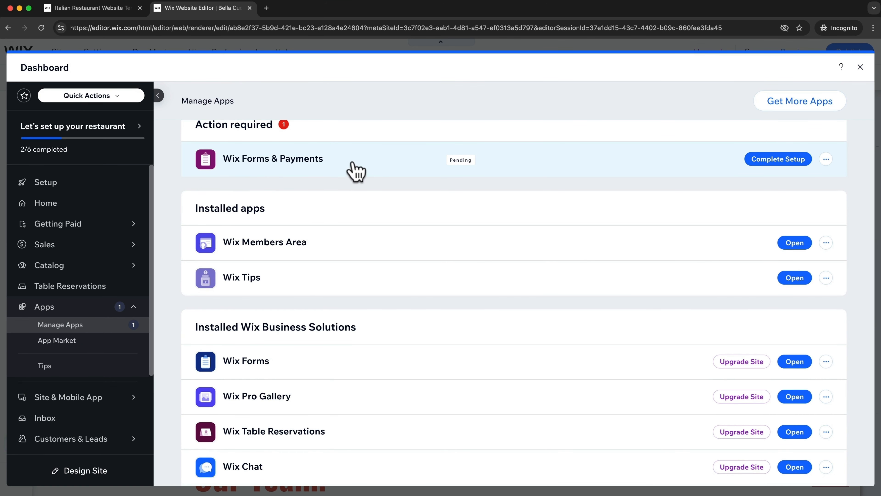
pyautogui.scroll(-3, 347, 170)
pyautogui.scroll(-2, 263, 199)
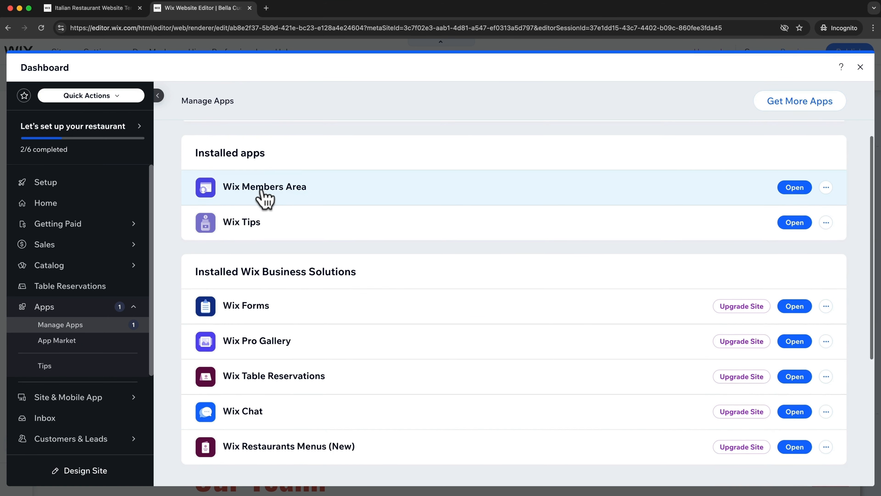
pyautogui.scroll(-2, 242, 209)
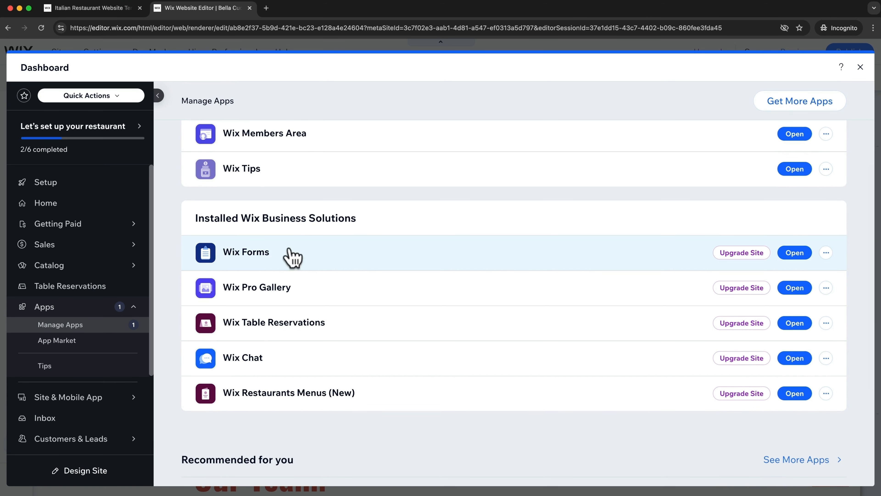
pyautogui.scroll(-2, 256, 252)
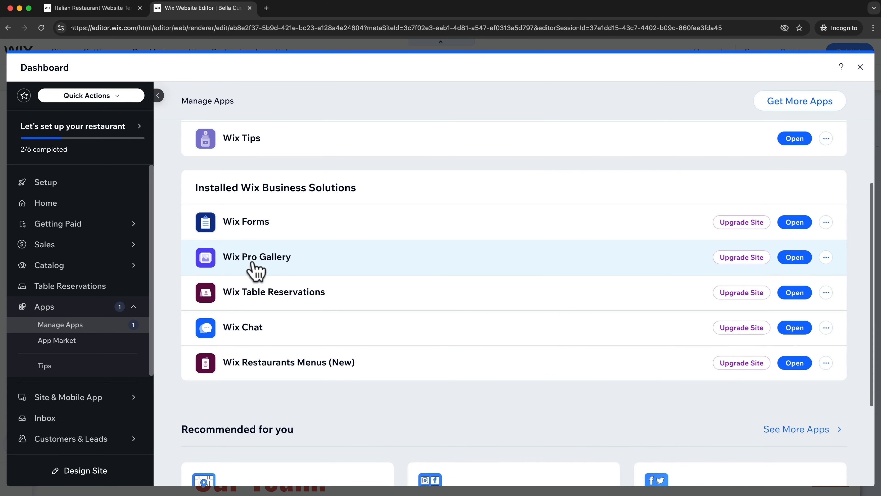
pyautogui.scroll(-1, 238, 274)
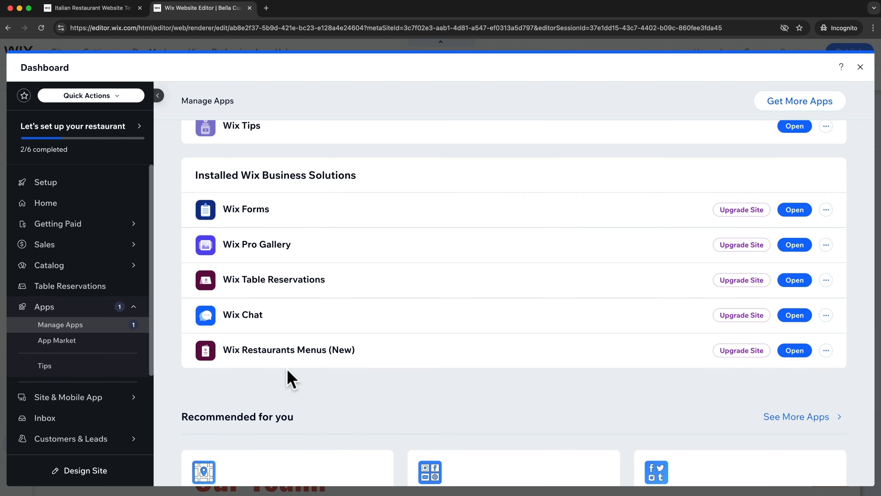
# - Search the App Market for "bookings" and look through the matching apps
pyautogui.click(62, 343)
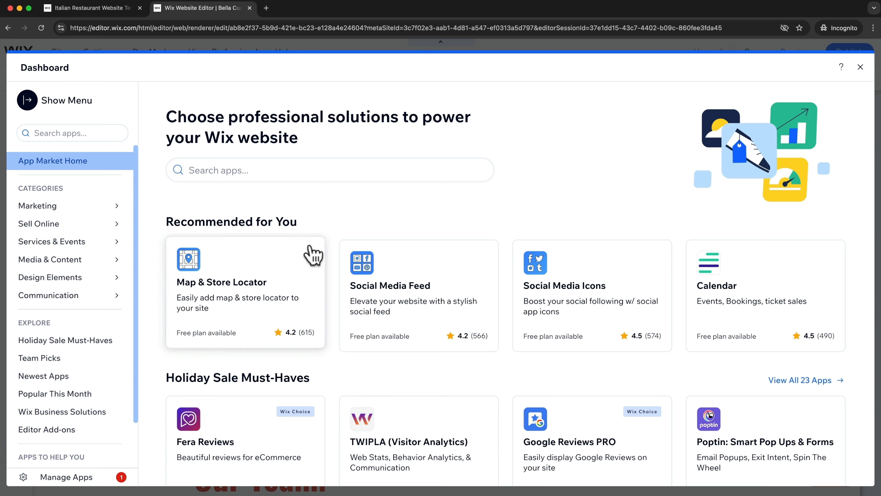
pyautogui.click(240, 169)
pyautogui.write('booki')
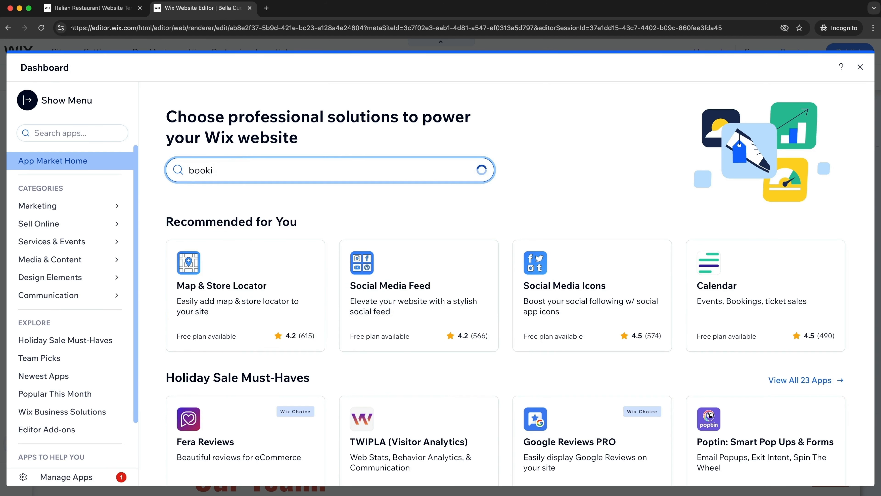
pyautogui.write('ngs')
pyautogui.press('Return')
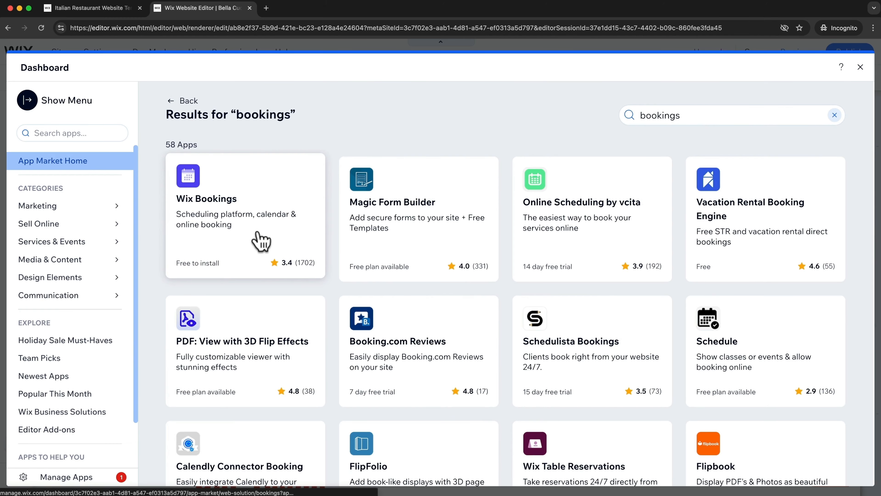
pyautogui.scroll(-1, 376, 250)
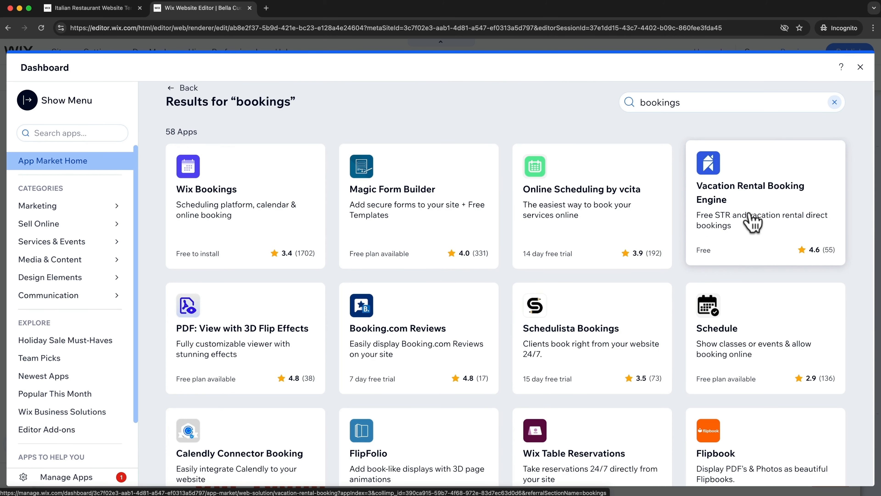
pyautogui.scroll(-3, 744, 212)
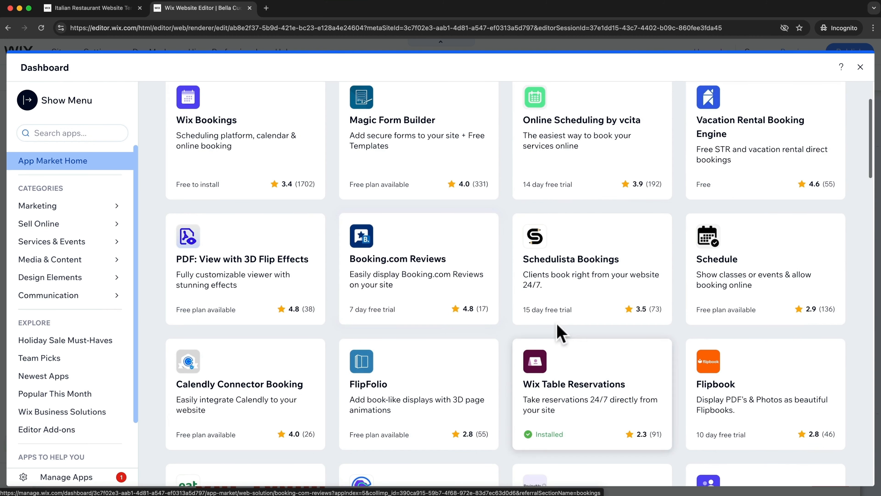
pyautogui.scroll(1, 463, 306)
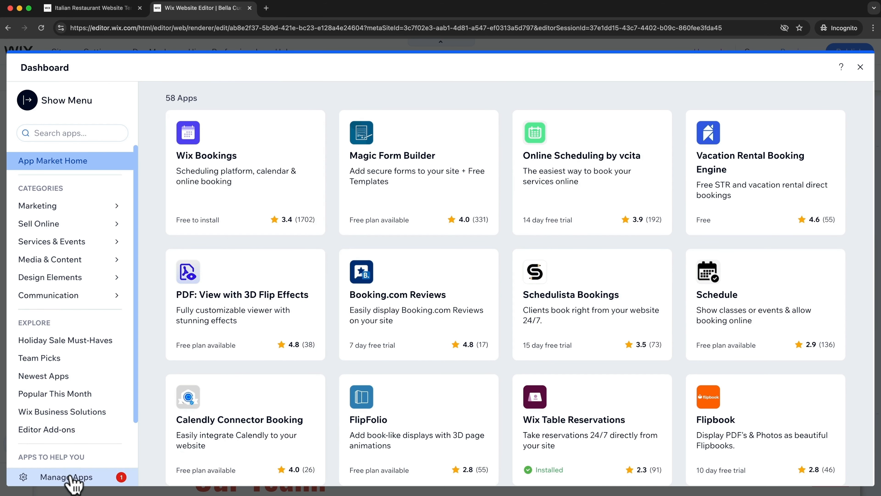
# - Return to Manage Apps, look over the installed apps again and close the dashboard
pyautogui.click(62, 476)
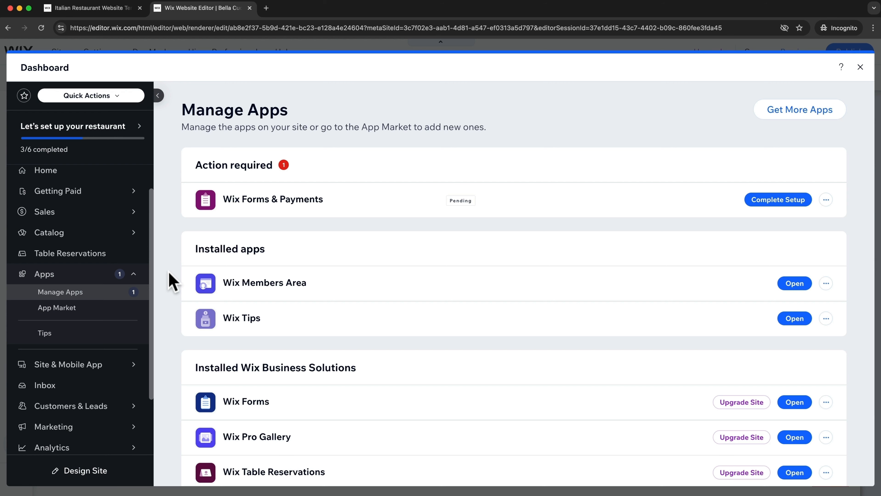
pyautogui.scroll(-3, 170, 281)
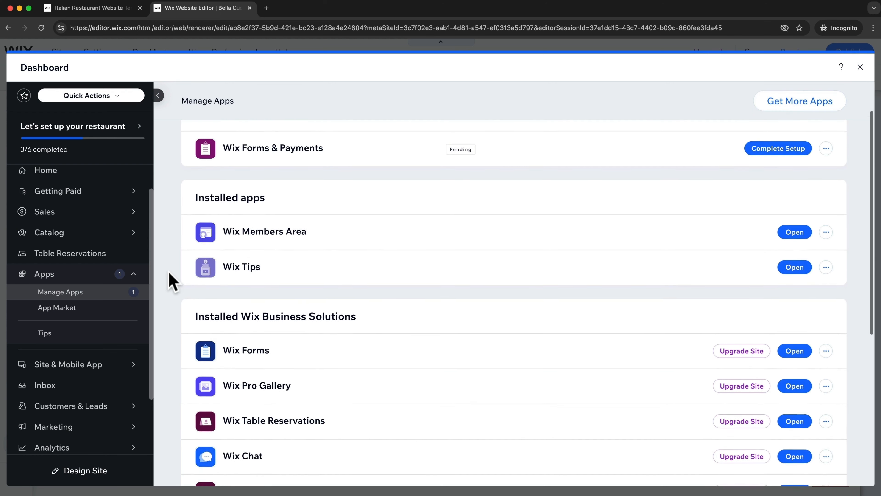
pyautogui.scroll(-5, 170, 281)
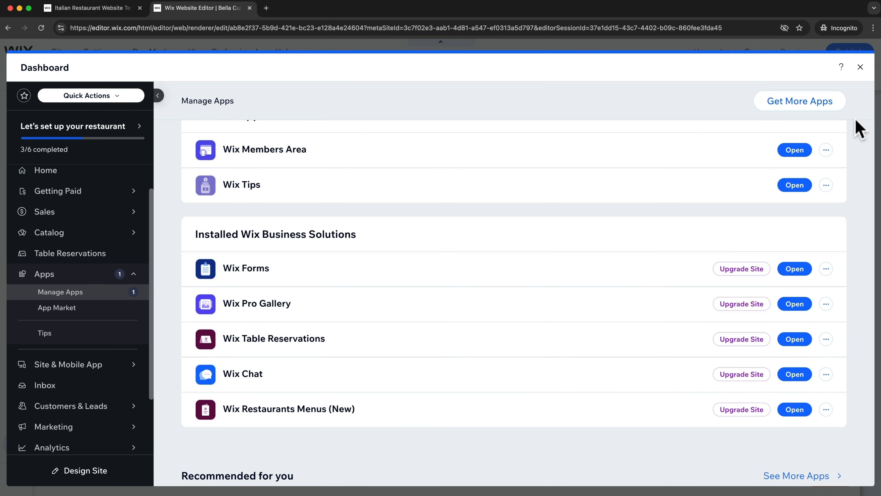
pyautogui.click(861, 67)
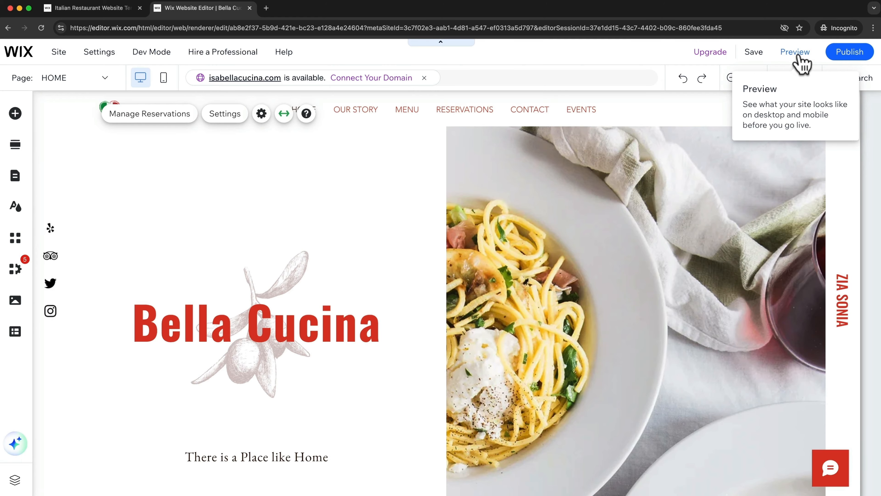
# - Preview the desktop site and look through the home page and the Our Story page
pyautogui.click(795, 52)
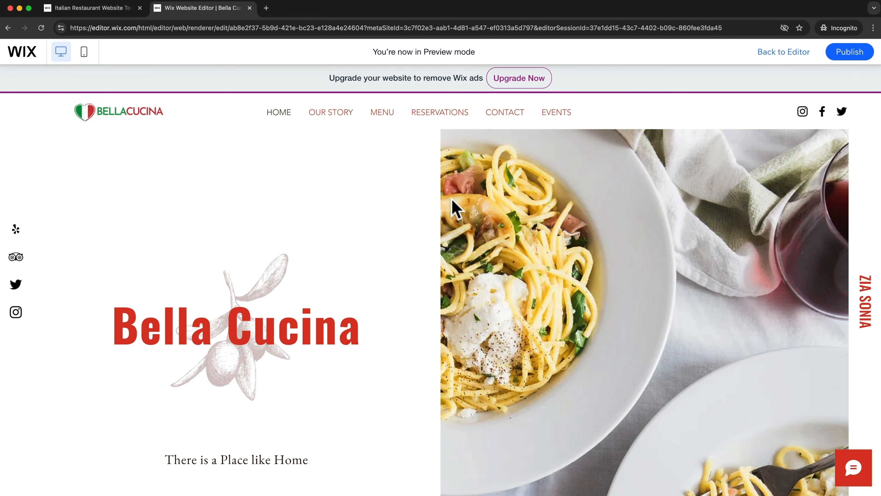
pyautogui.scroll(-15, 455, 208)
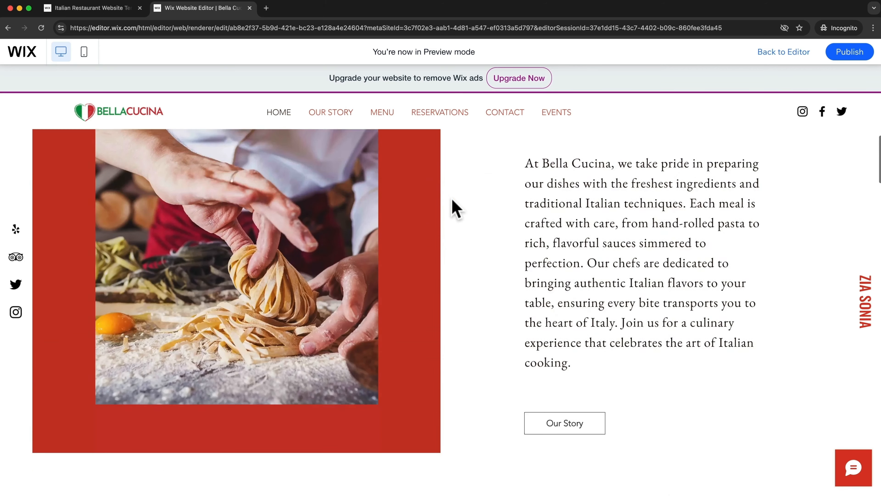
pyautogui.scroll(-10, 453, 208)
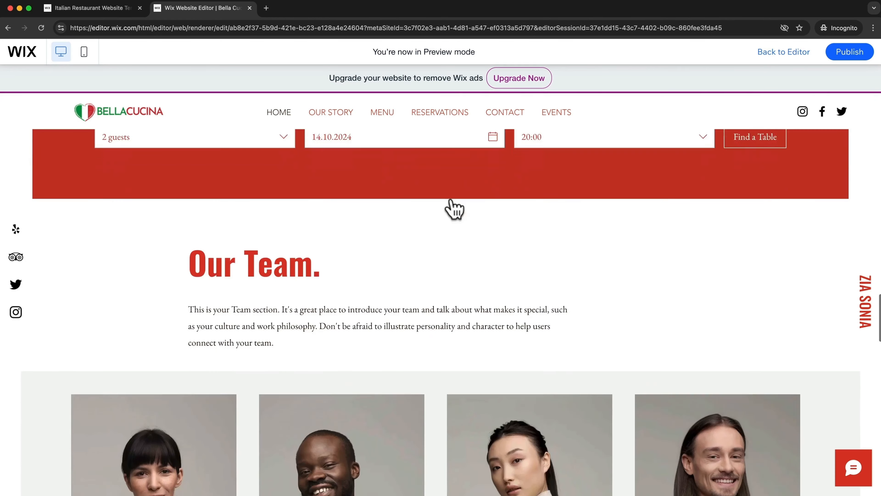
pyautogui.scroll(5, 451, 207)
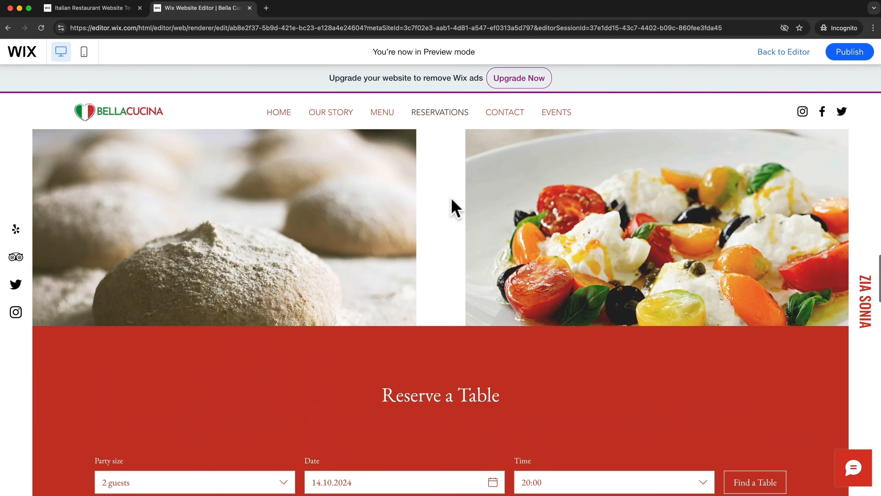
pyautogui.click(337, 115)
pyautogui.scroll(-15, 475, 222)
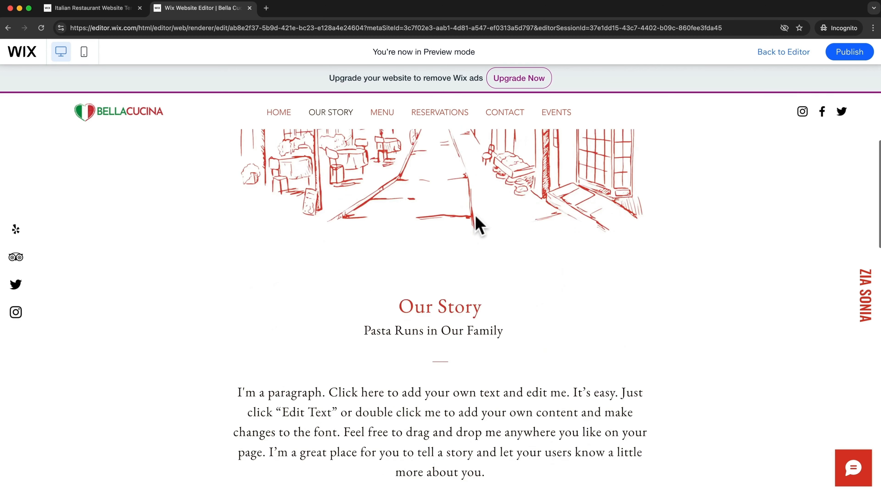
pyautogui.scroll(10, 475, 218)
pyautogui.scroll(5, 475, 217)
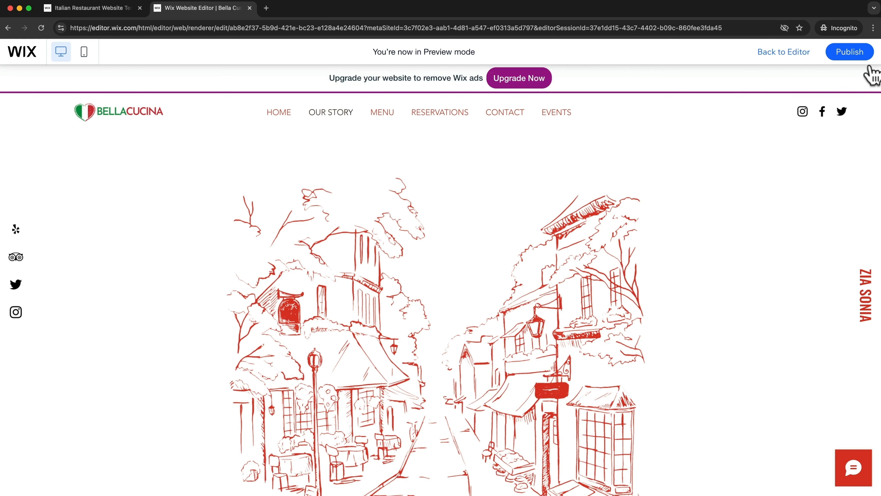
# - Publish the site, open the live version and inspect the domain part of its web address
pyautogui.click(846, 55)
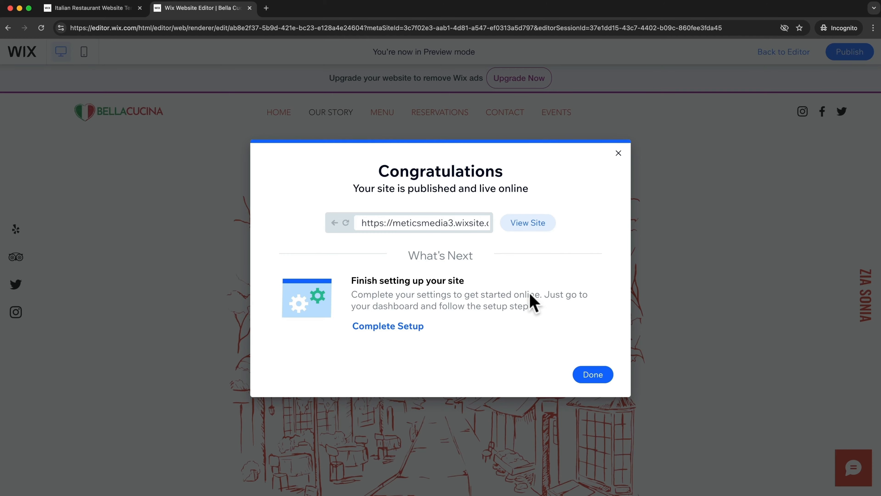
pyautogui.click(531, 229)
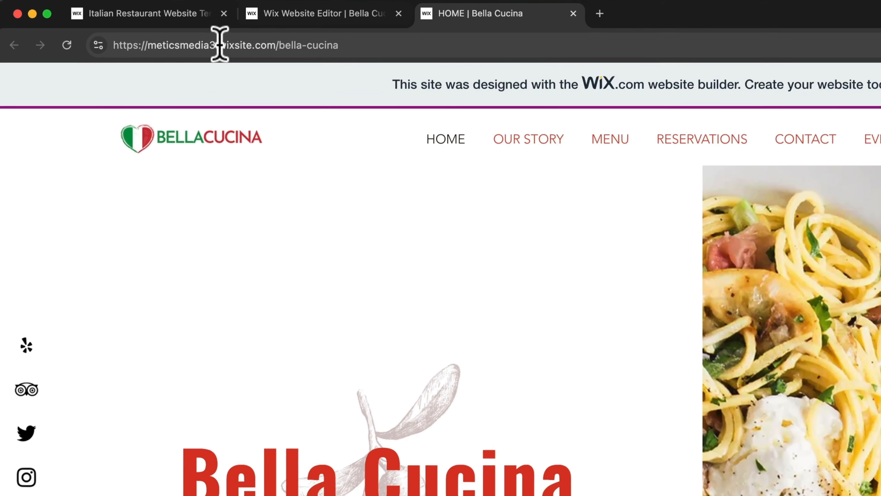
pyautogui.moveTo(127, 28); pyautogui.dragTo(152, 28)
pyautogui.moveTo(257, 48); pyautogui.dragTo(293, 47)
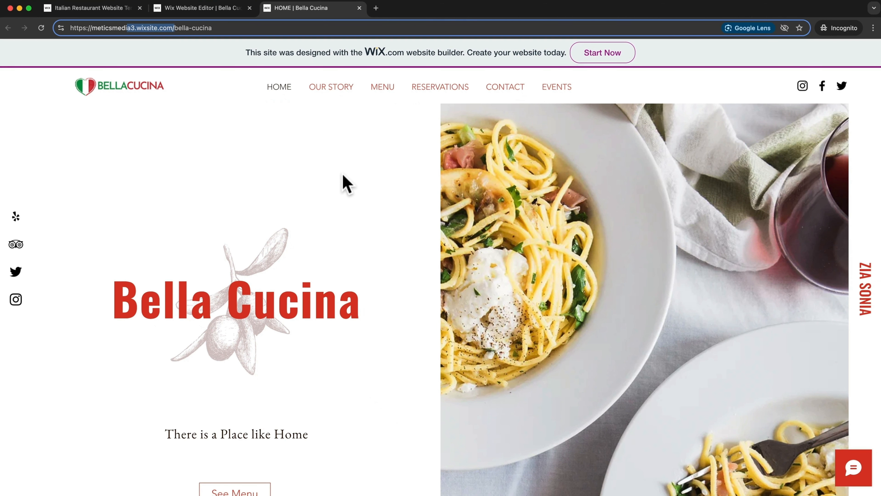
pyautogui.click(382, 186)
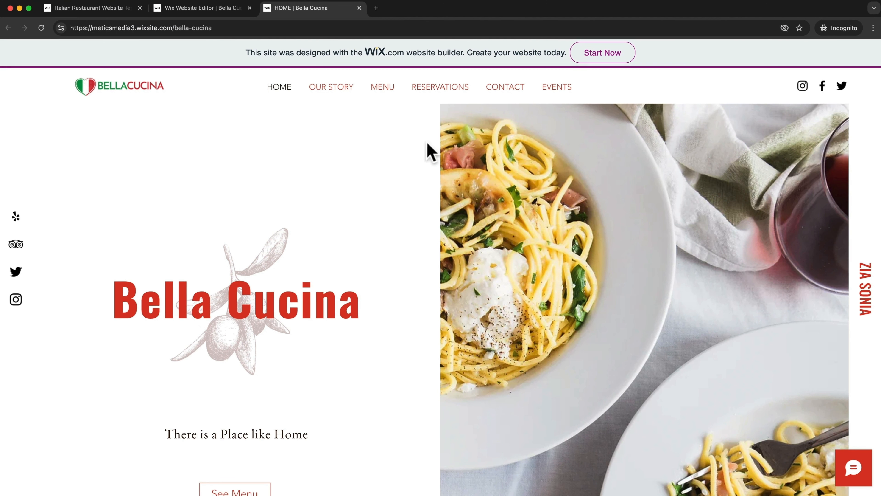
# - Look through the live site's home page and its Events page
pyautogui.scroll(-2, 411, 148)
pyautogui.scroll(-10, 411, 147)
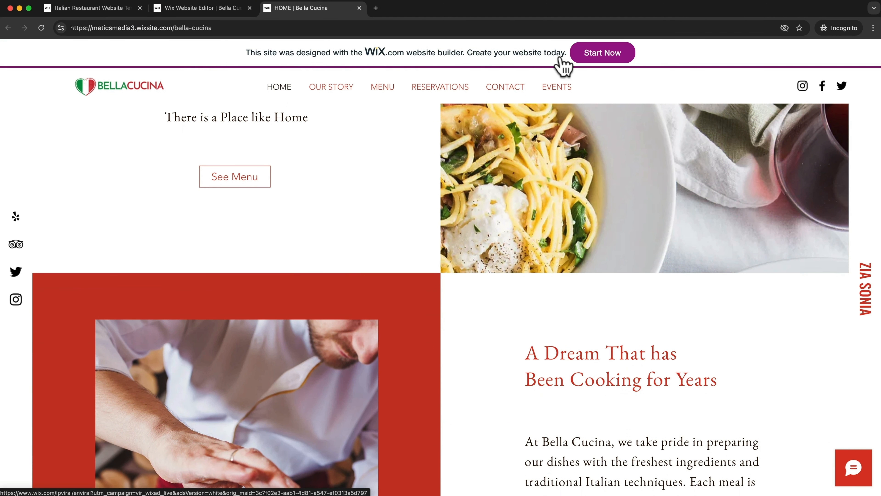
pyautogui.scroll(-12, 677, 63)
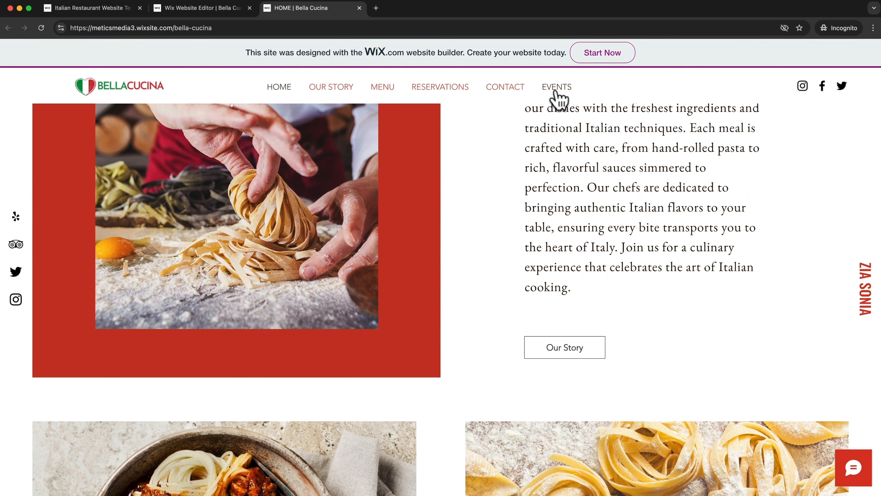
pyautogui.click(545, 91)
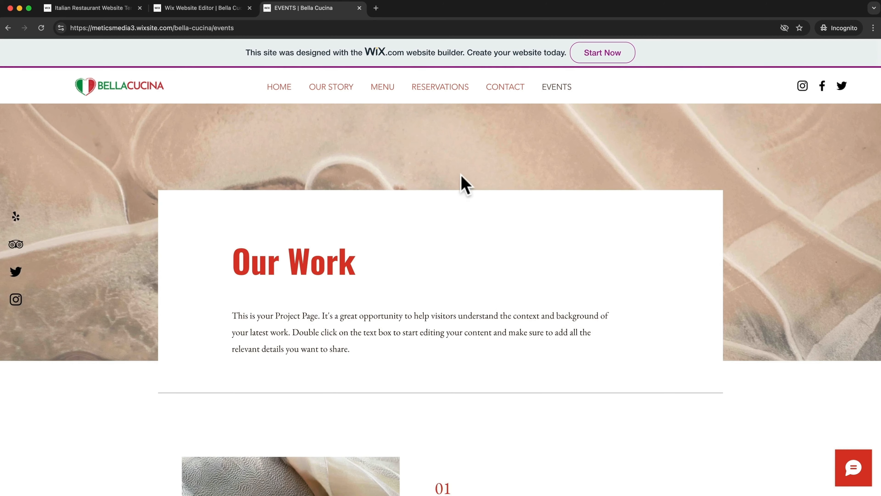
pyautogui.scroll(-4, 360, 222)
pyautogui.scroll(-6, 478, 276)
pyautogui.scroll(10, 487, 278)
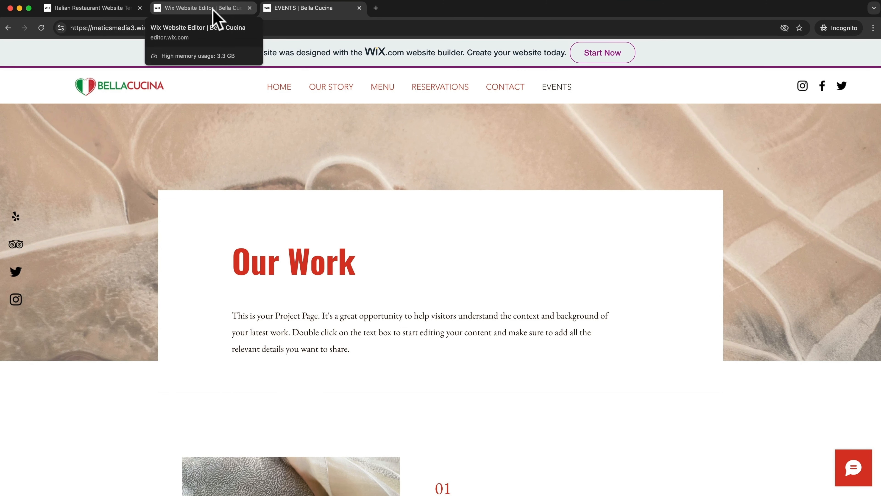
# - Return to the Wix editor, dismiss the publishing confirmation and leave preview mode
pyautogui.click(213, 19)
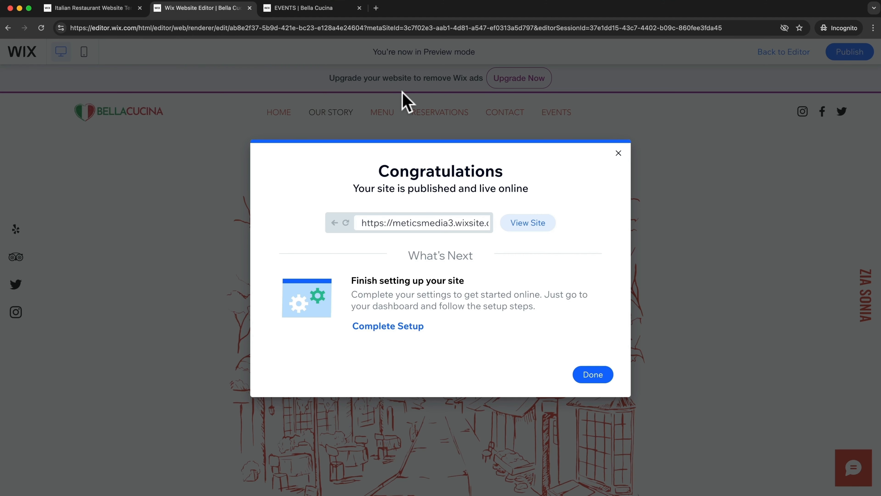
pyautogui.click(618, 154)
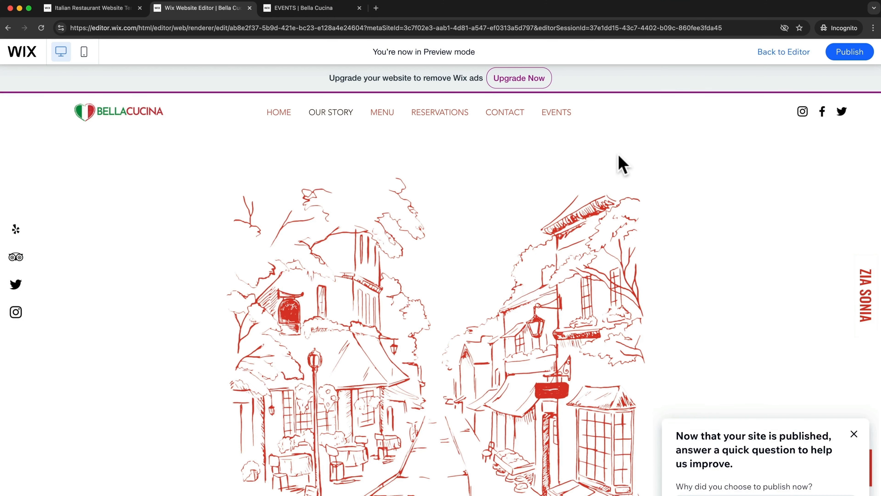
pyautogui.click(791, 54)
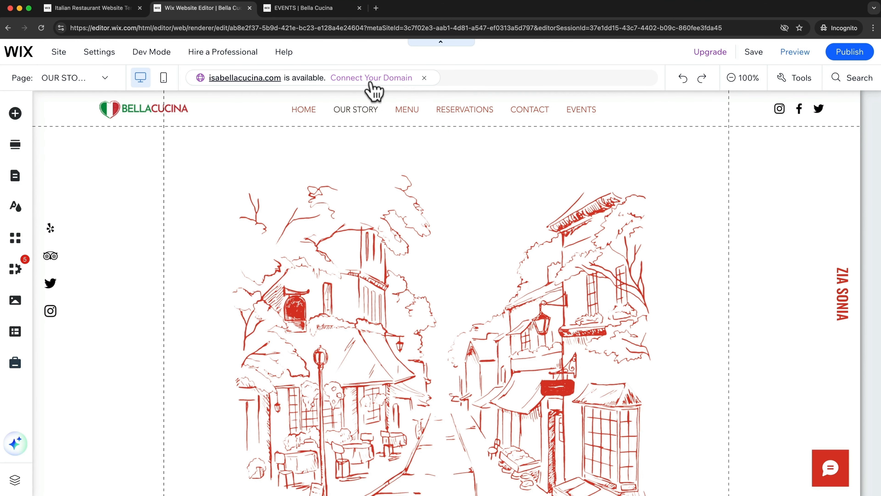
# - Start connecting the domain isabellacucina.com to the site, choosing the option that includes it free with a Premium plan
pyautogui.click(391, 79)
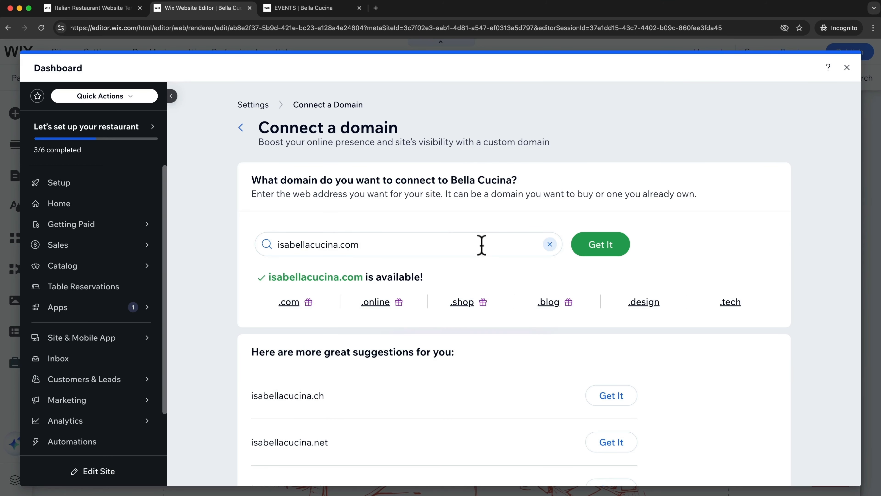
pyautogui.doubleClick(352, 245)
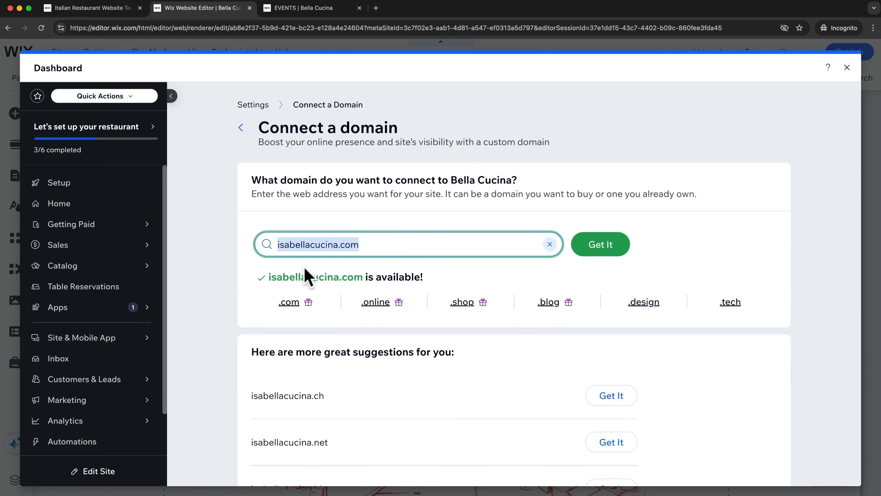
pyautogui.click(289, 245)
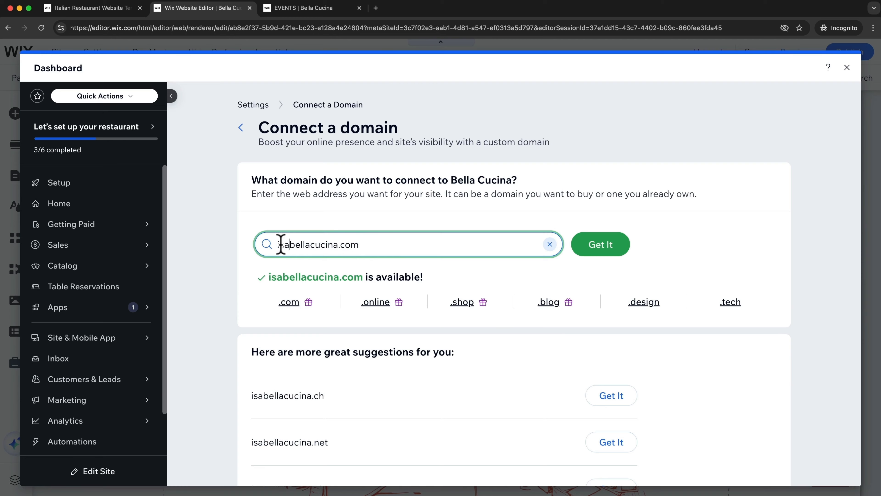
pyautogui.moveTo(279, 244); pyautogui.dragTo(371, 245)
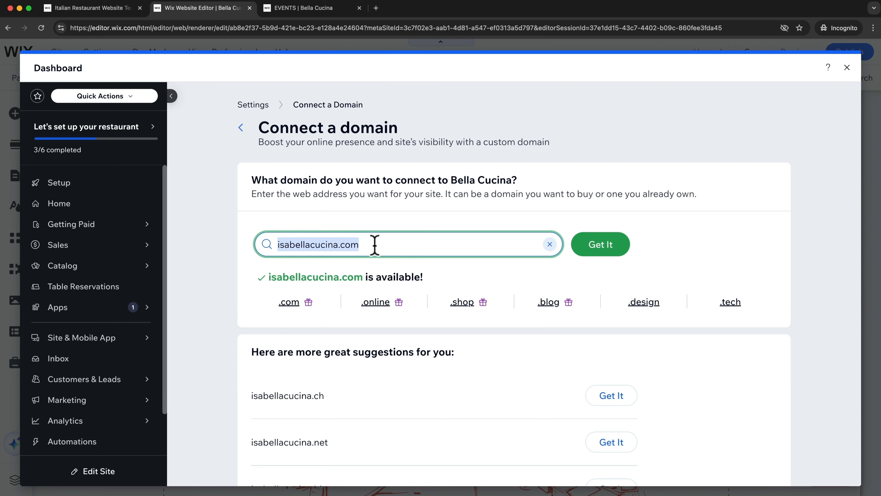
pyautogui.click(375, 245)
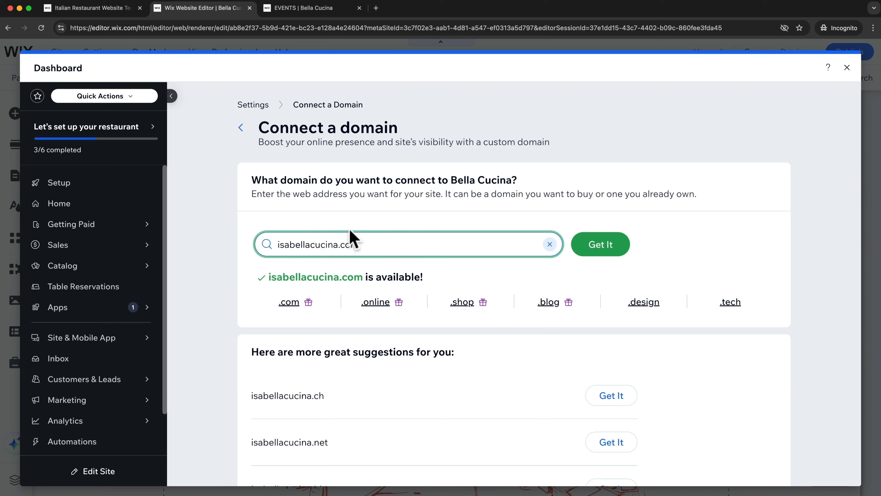
pyautogui.click(603, 248)
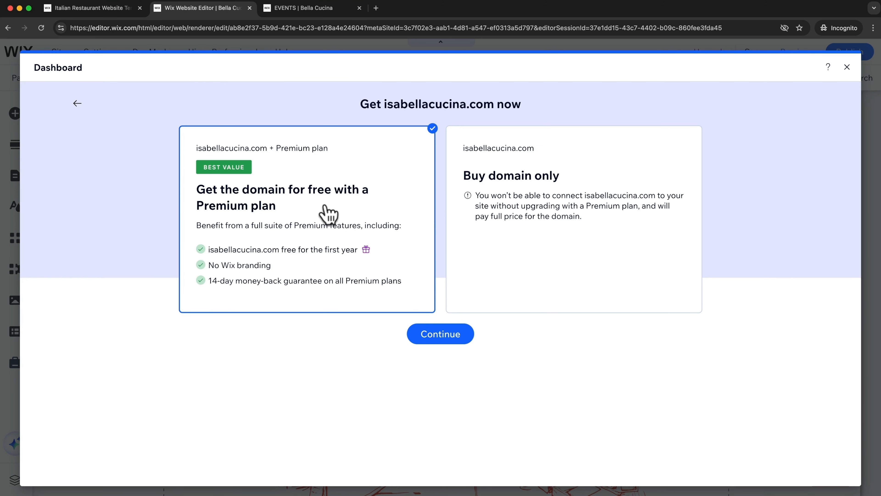
pyautogui.click(434, 336)
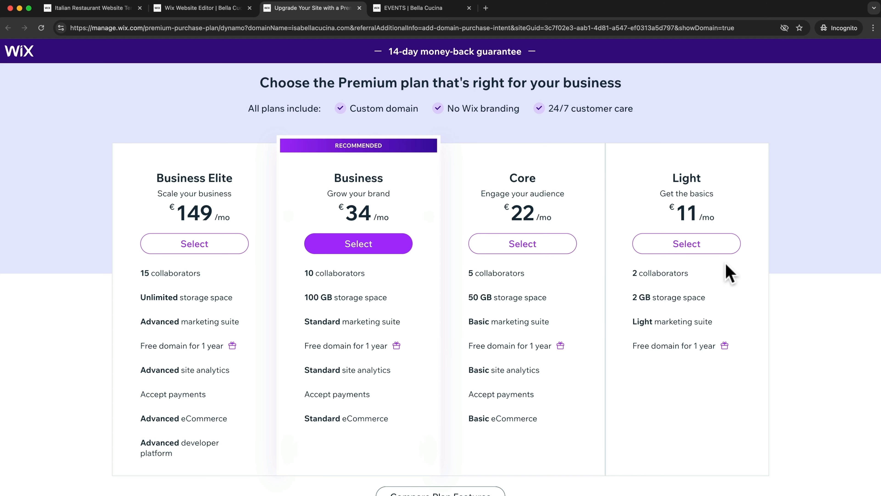
# - Buy the Light Premium plan with the Yearly billing cycle
pyautogui.click(689, 245)
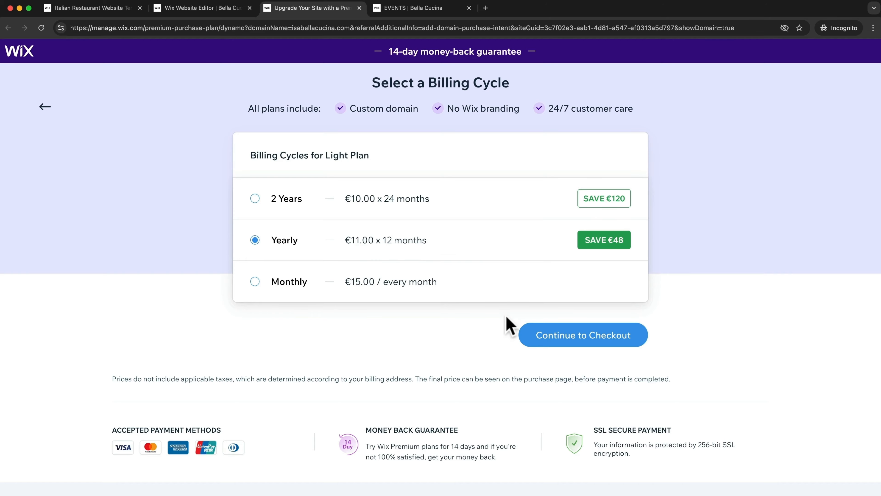
pyautogui.click(534, 334)
pyautogui.scroll(-3, 103, 260)
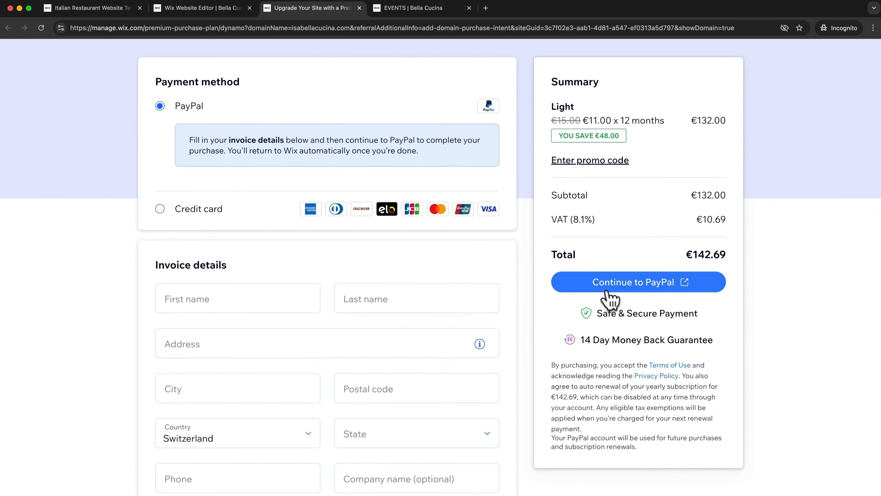
pyautogui.click(608, 295)
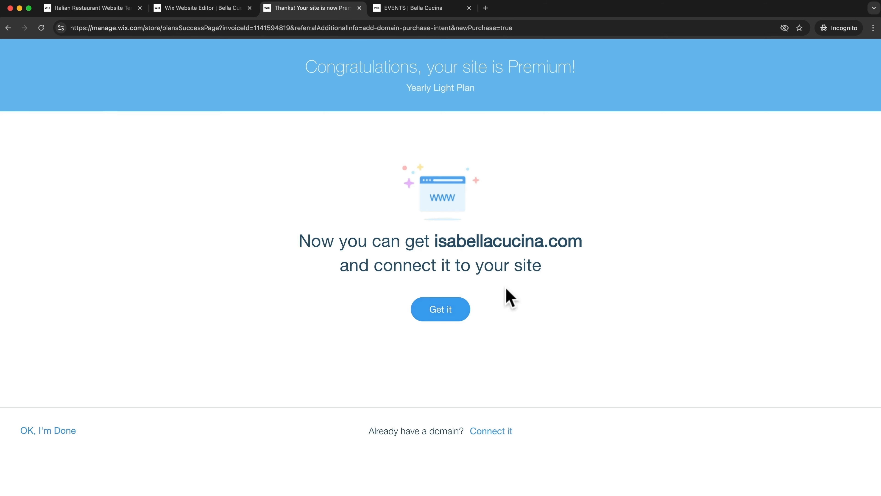
# - Claim isabellacucina.com and set its registration period to 1 Year
pyautogui.moveTo(403, 246); pyautogui.dragTo(583, 256)
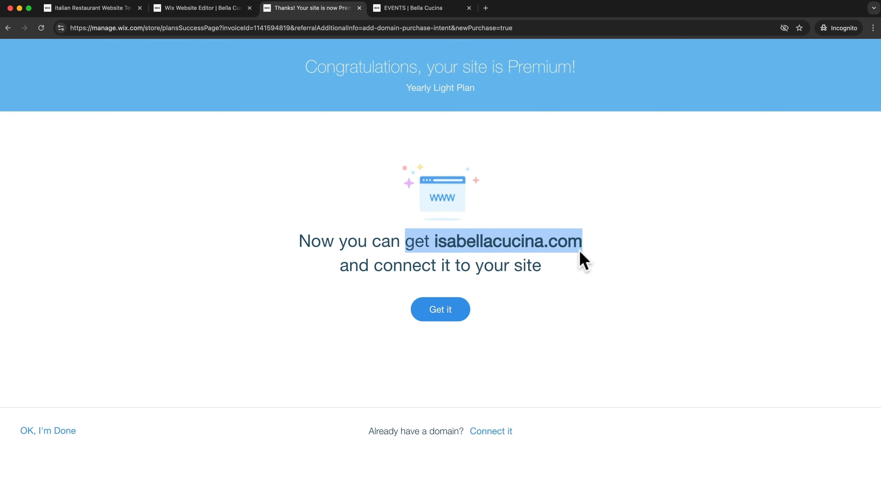
pyautogui.click(577, 298)
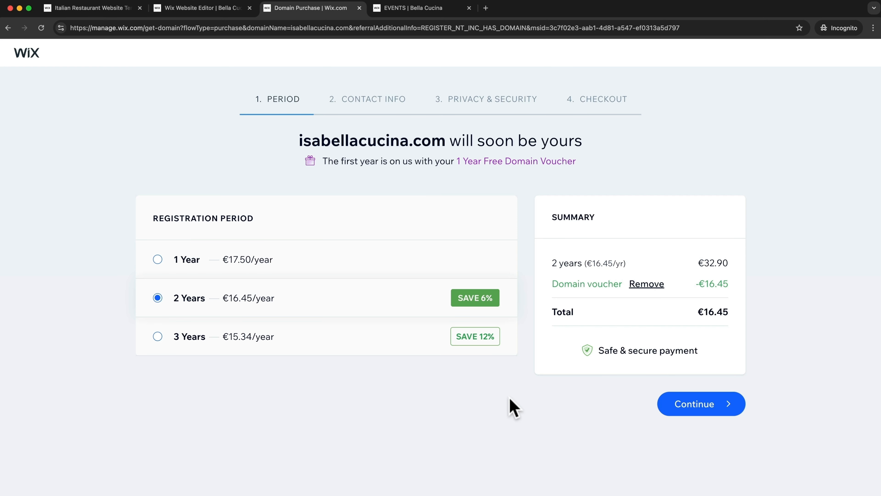
pyautogui.click(162, 261)
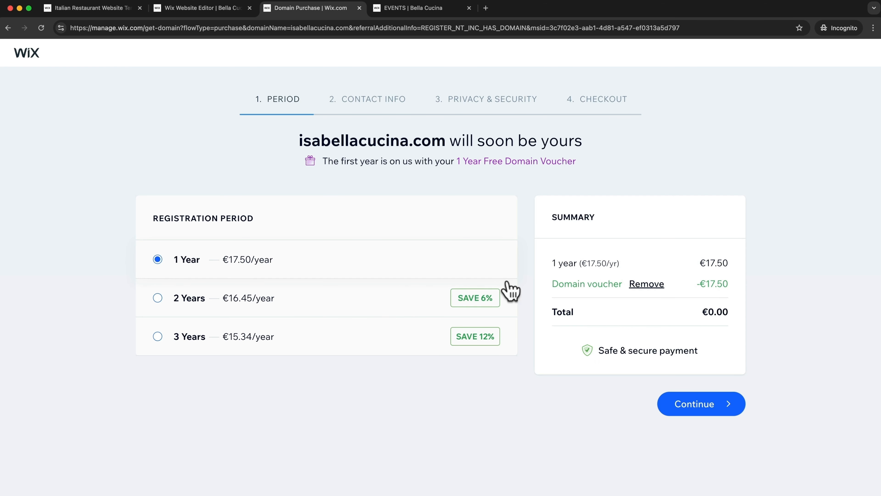
pyautogui.click(692, 413)
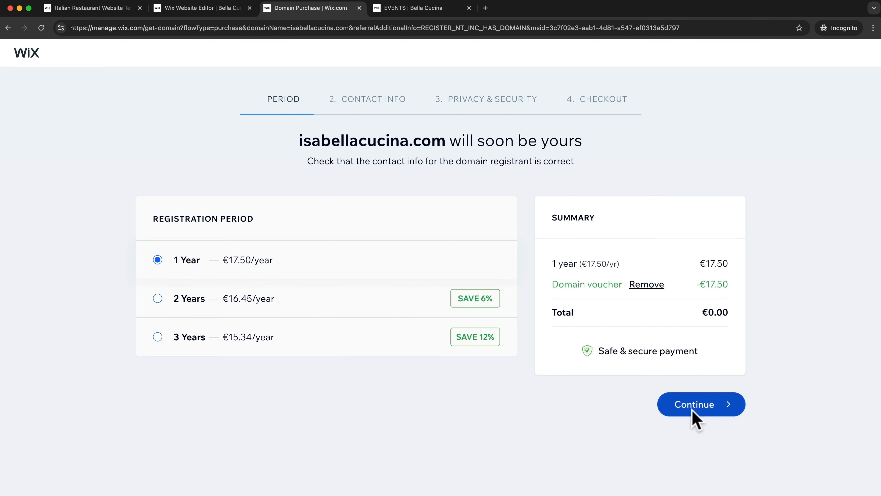
# - Complete the registrant's contact info, keep Private registration and DNSSEC, and submit the domain purchase
pyautogui.scroll(-2, 625, 228)
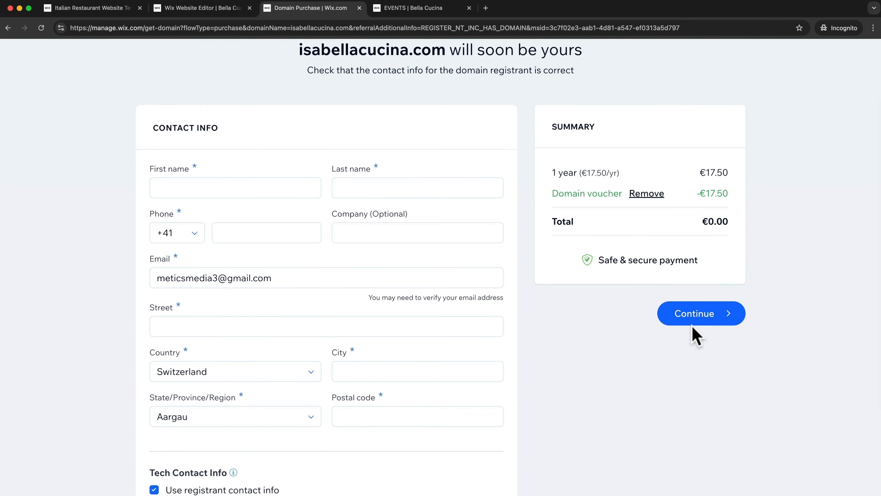
pyautogui.click(693, 334)
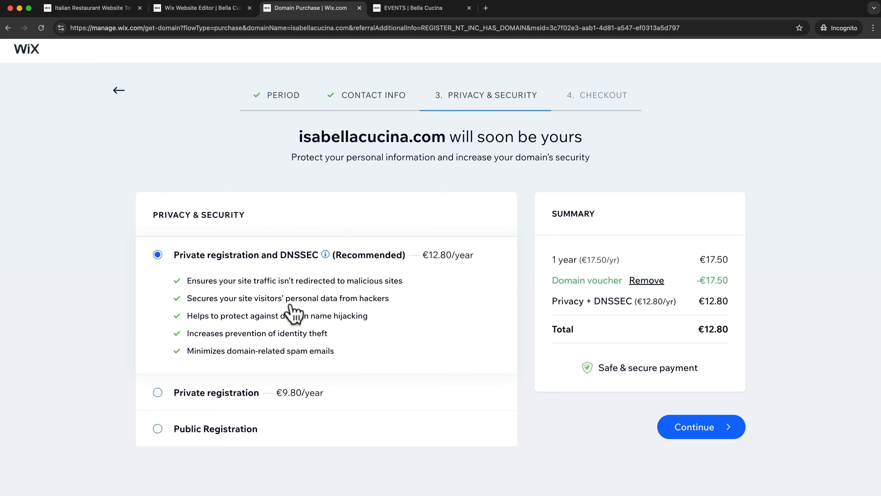
pyautogui.click(688, 430)
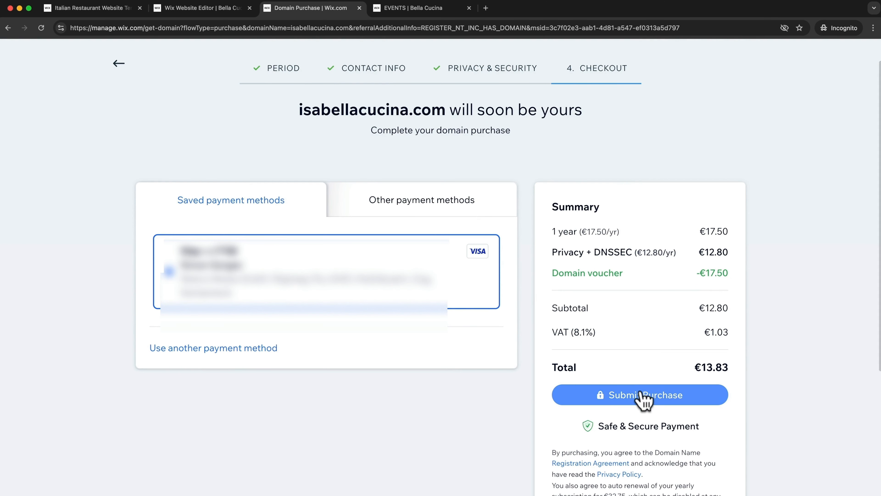
pyautogui.click(646, 401)
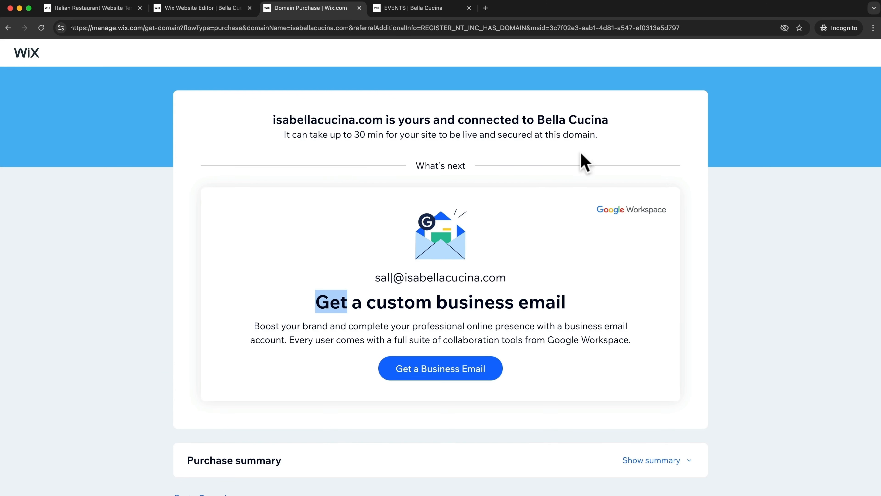
# - Open a new browser tab
pyautogui.click(486, 8)
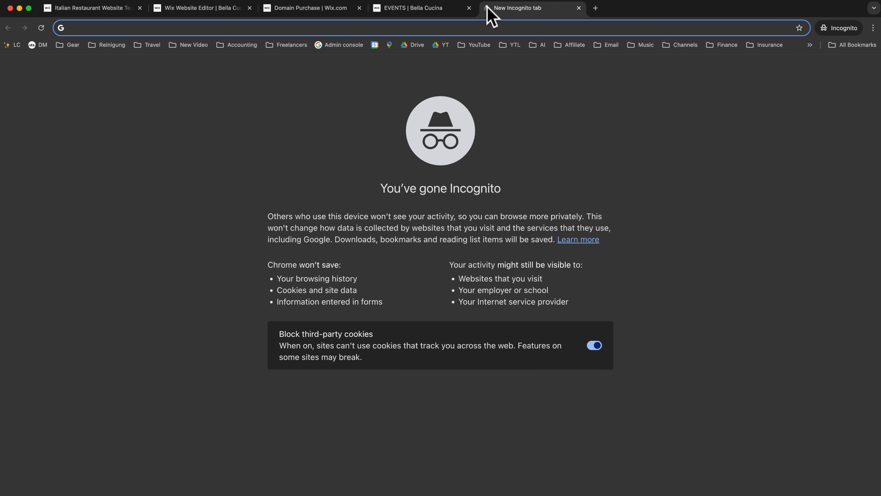